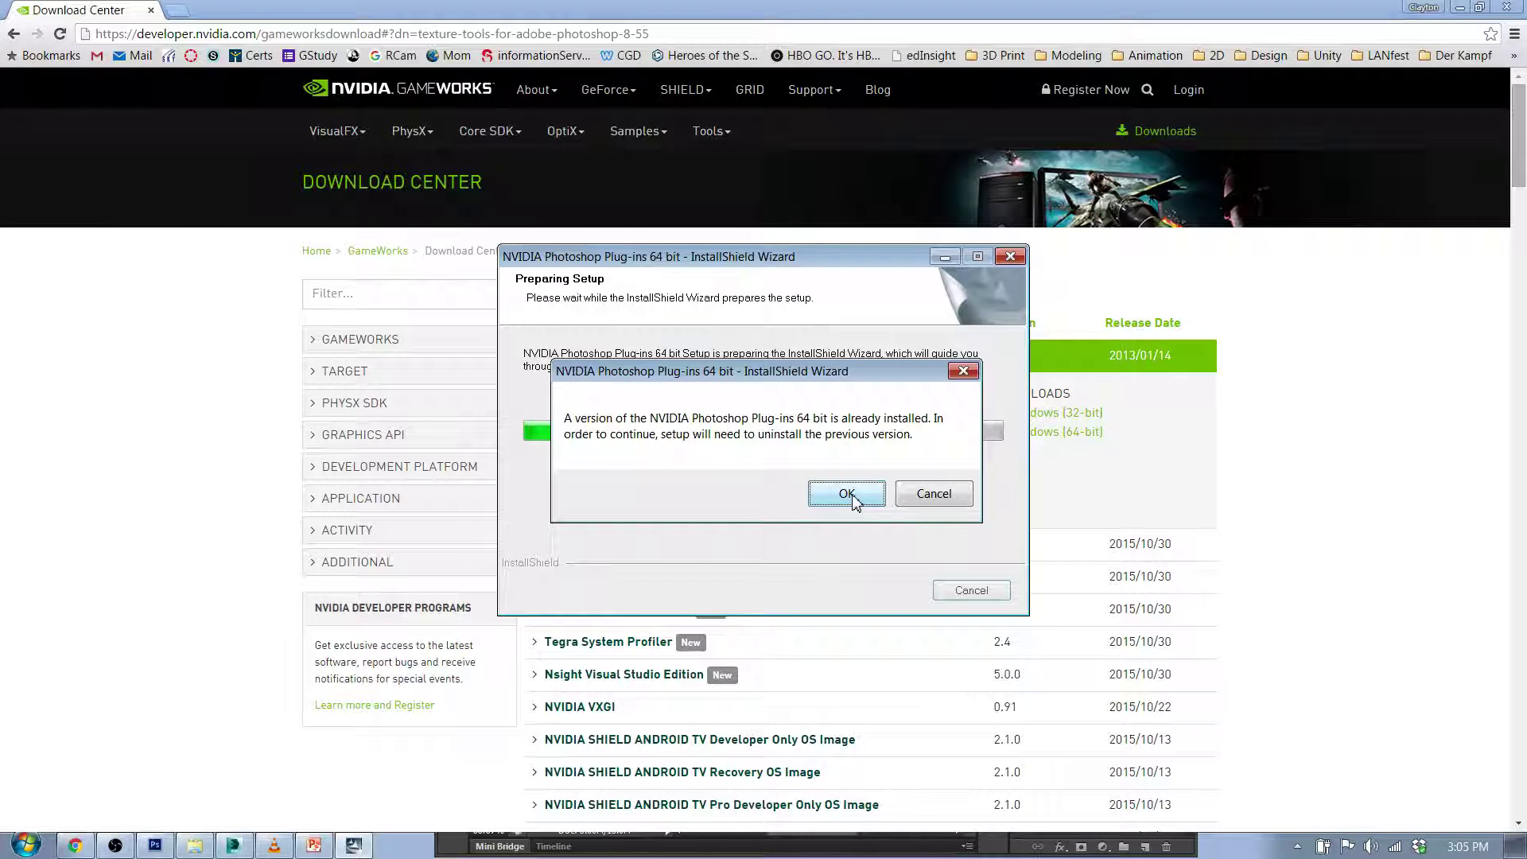
Cancel the NVIDIA Photoshop Plug-ins installation, switch to Photoshop and maximize its window.
click(938, 495)
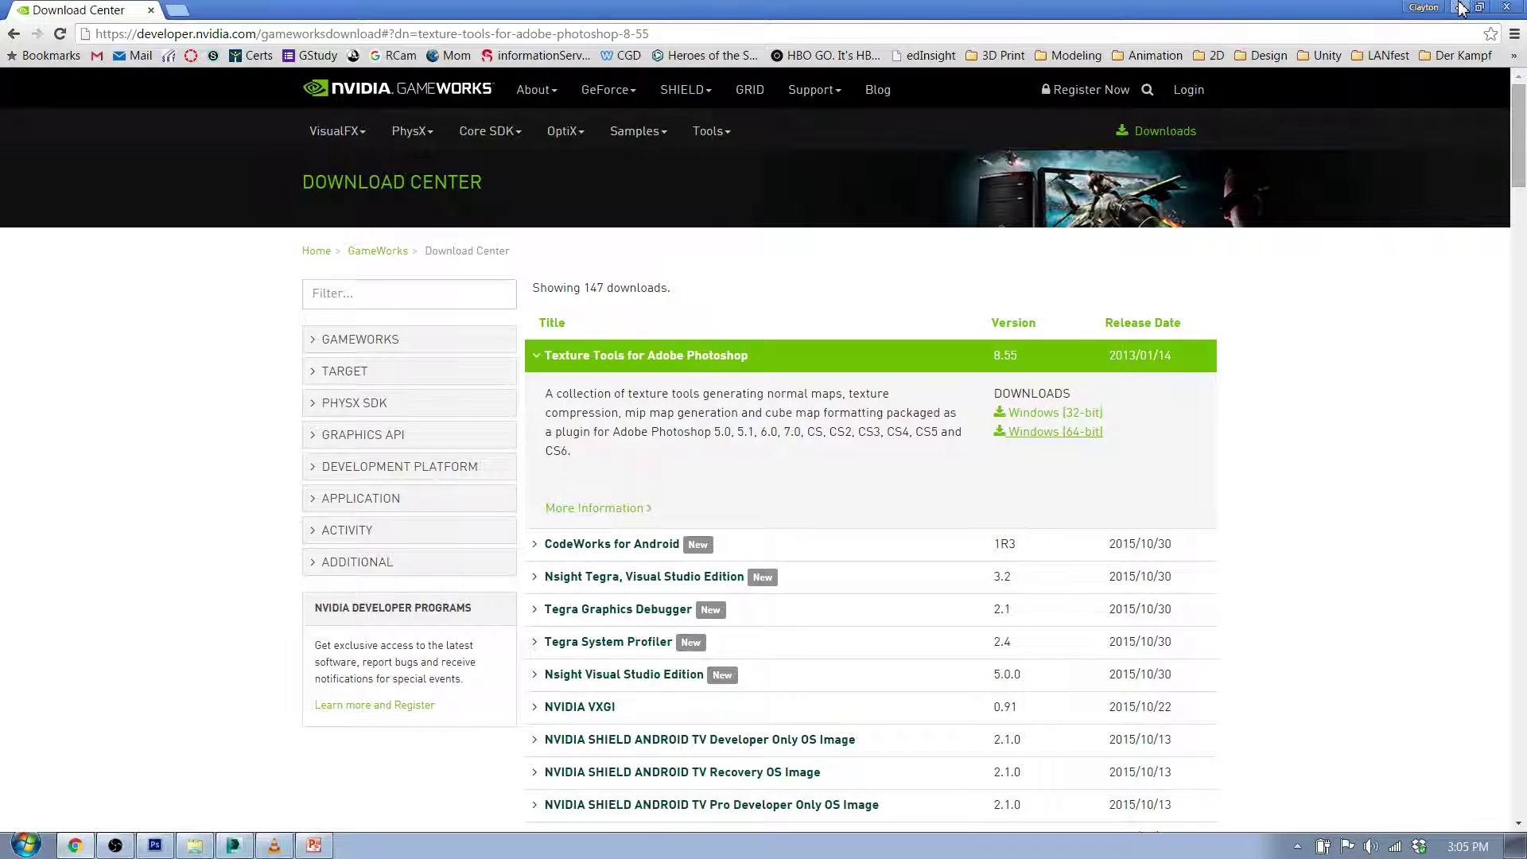
click(155, 846)
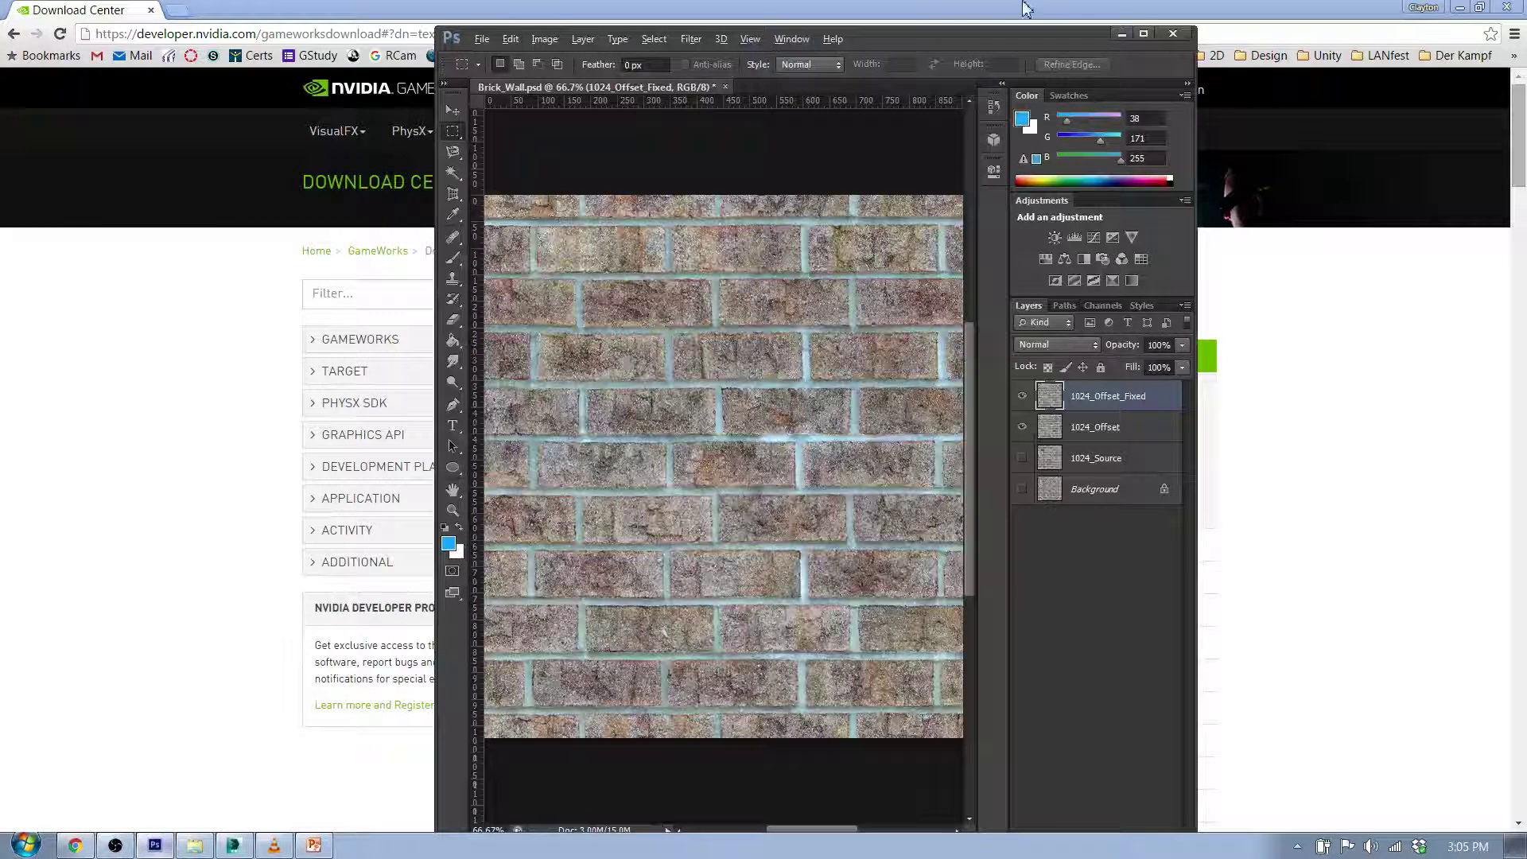
click(1143, 34)
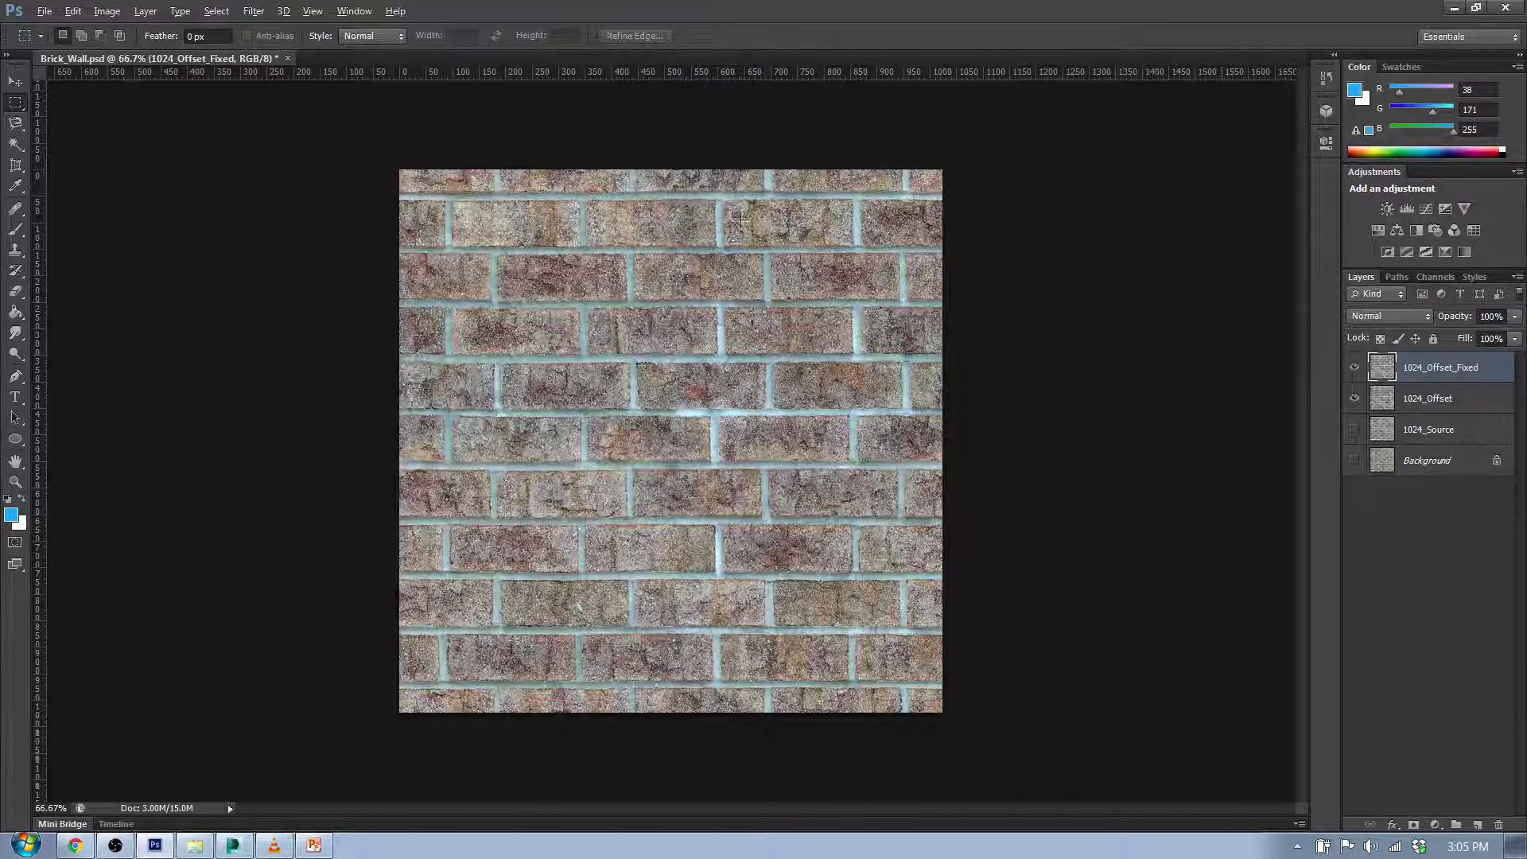
Toggle the 1024_Offset_Fixed layer's visibility repeatedly to compare the brick seams with the 1024_Offset layer beneath.
click(1355, 367)
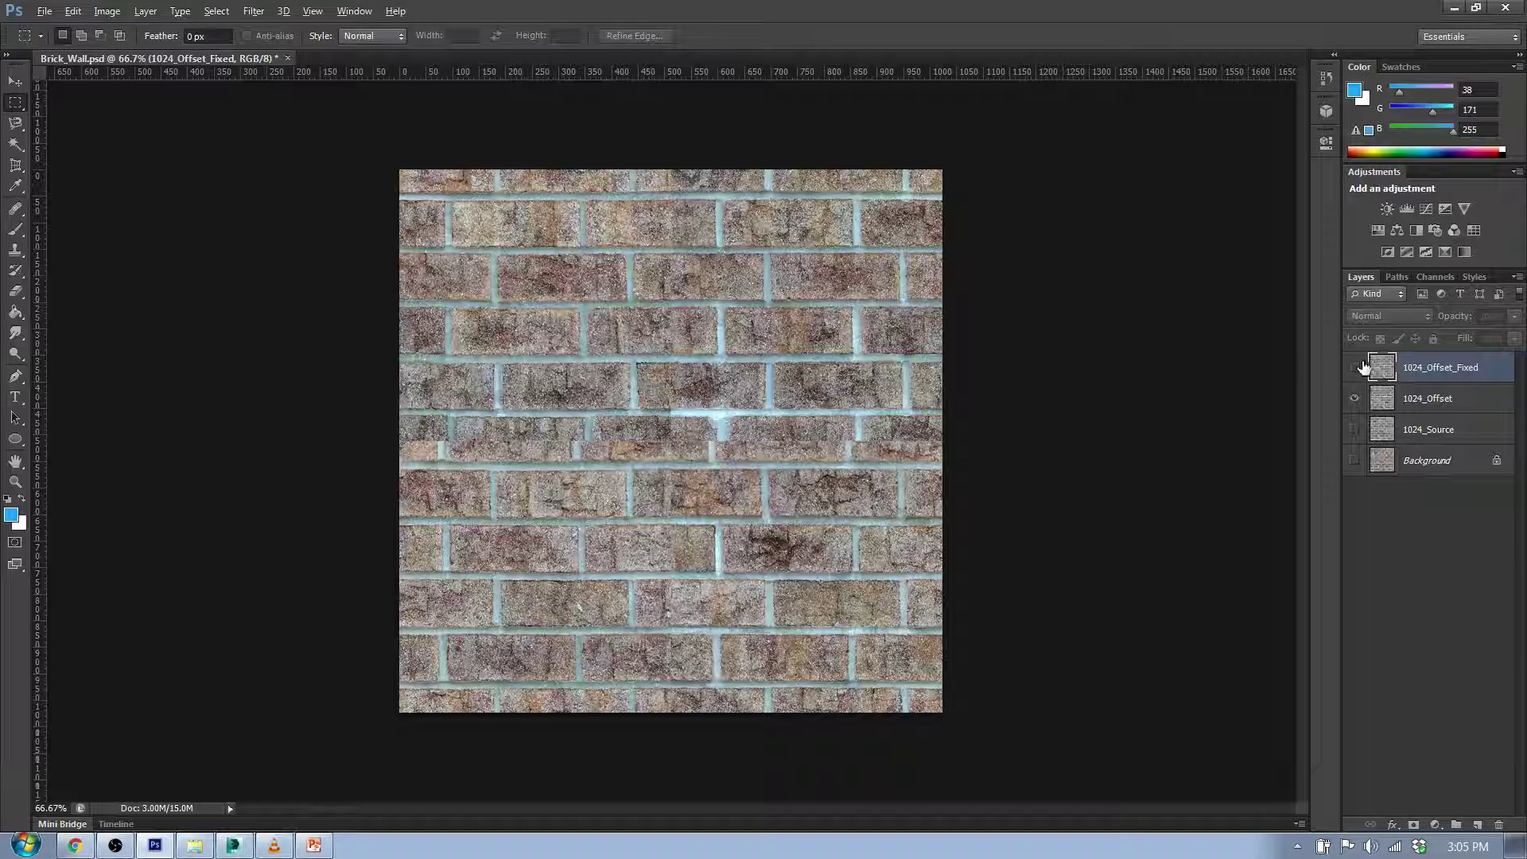
click(1355, 371)
click(1355, 371)
click(1355, 371)
click(1355, 370)
click(1355, 371)
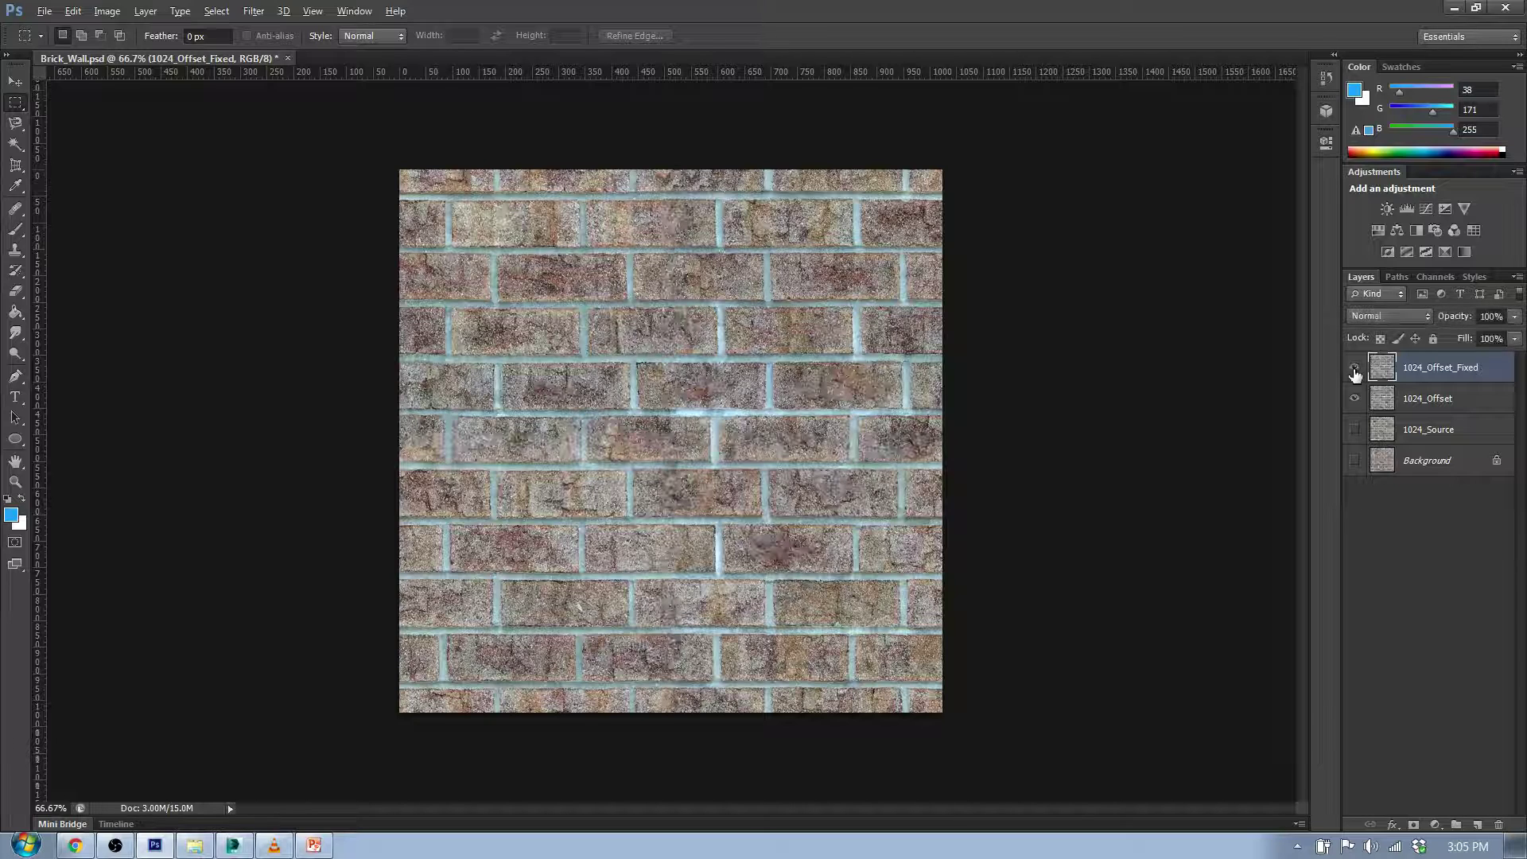
click(1355, 371)
click(1355, 371)
click(1355, 370)
click(1355, 371)
click(45, 11)
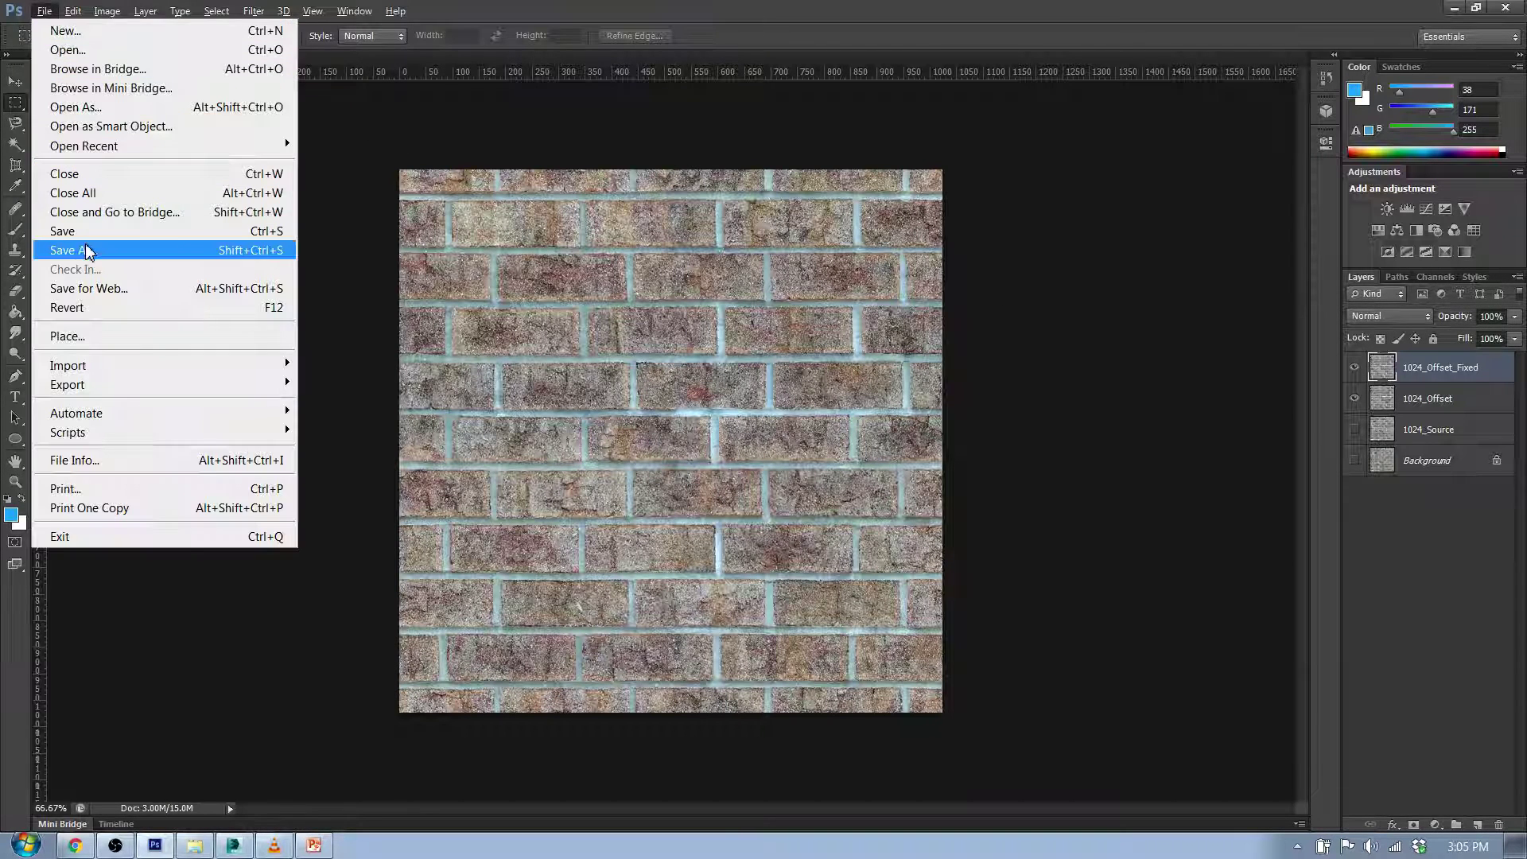
click(89, 288)
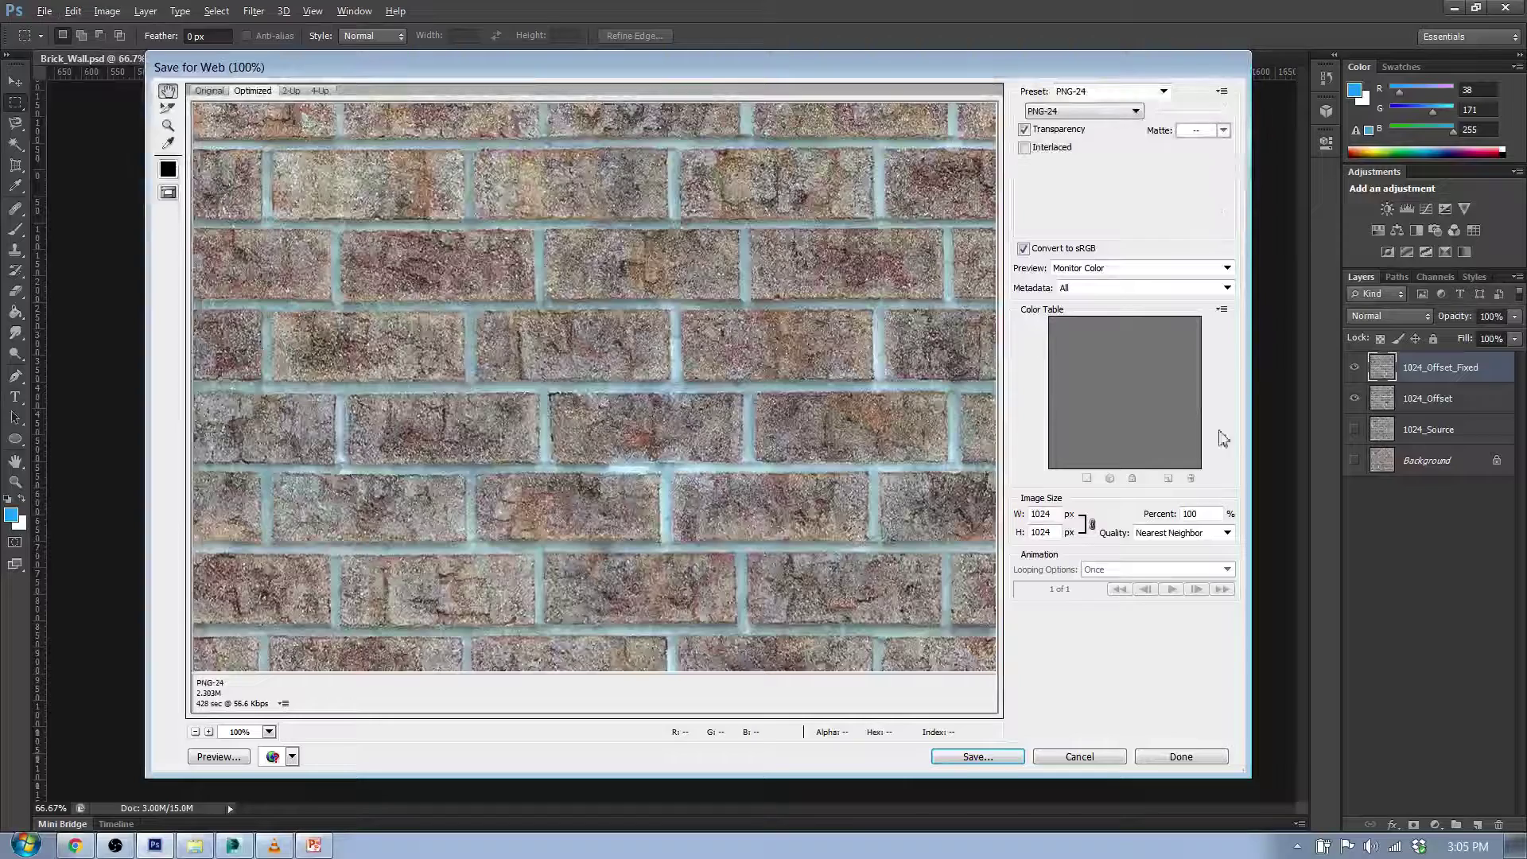
click(1181, 756)
Save the brick wall document as Maps_Day1_Finished.psd in the YouTube Files folder and hide the 1024_Offset layer.
click(46, 12)
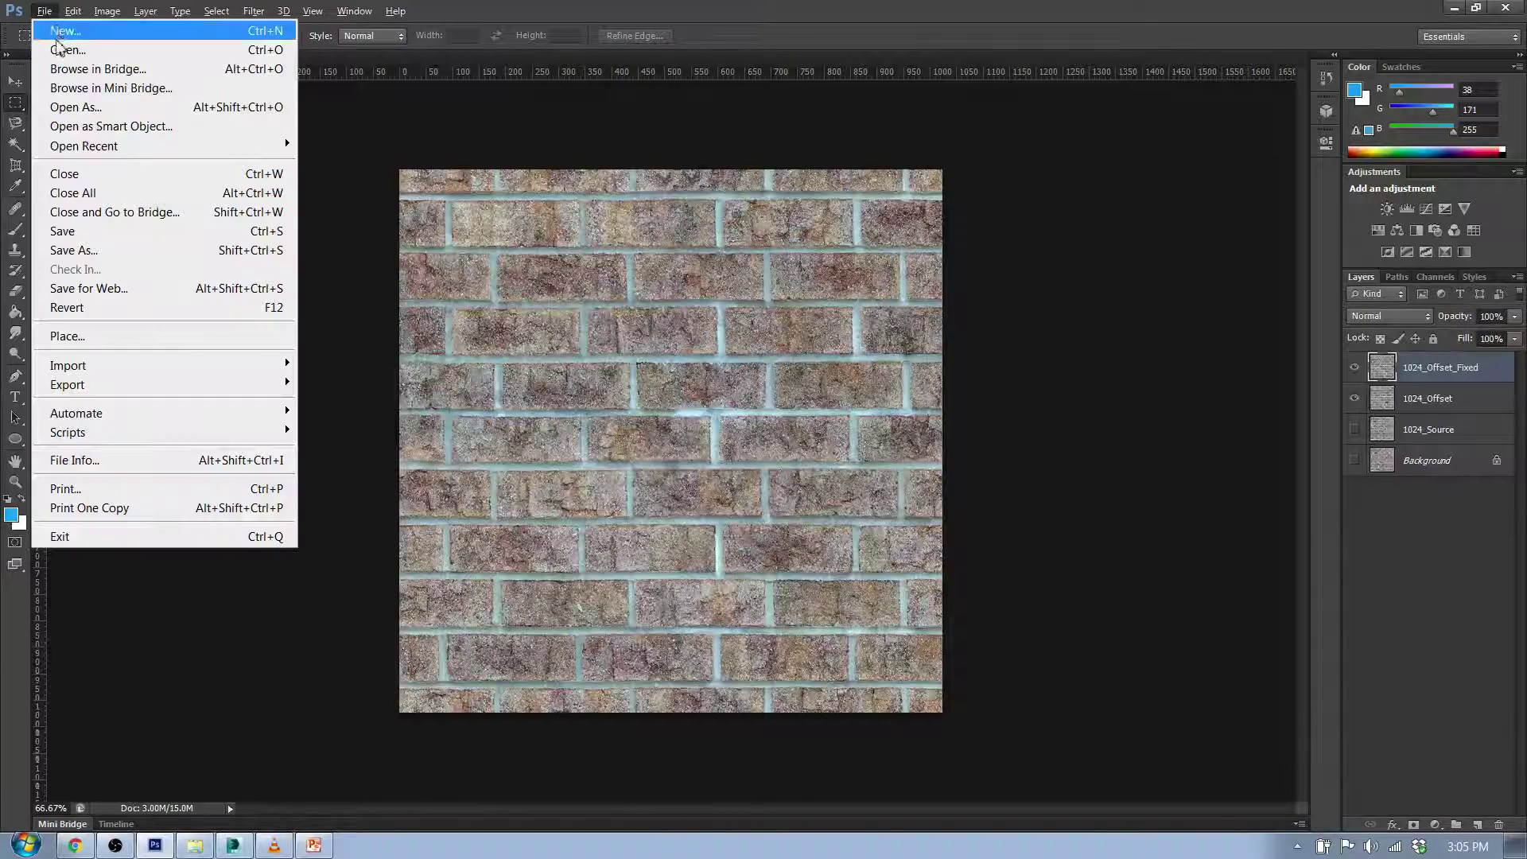
click(89, 231)
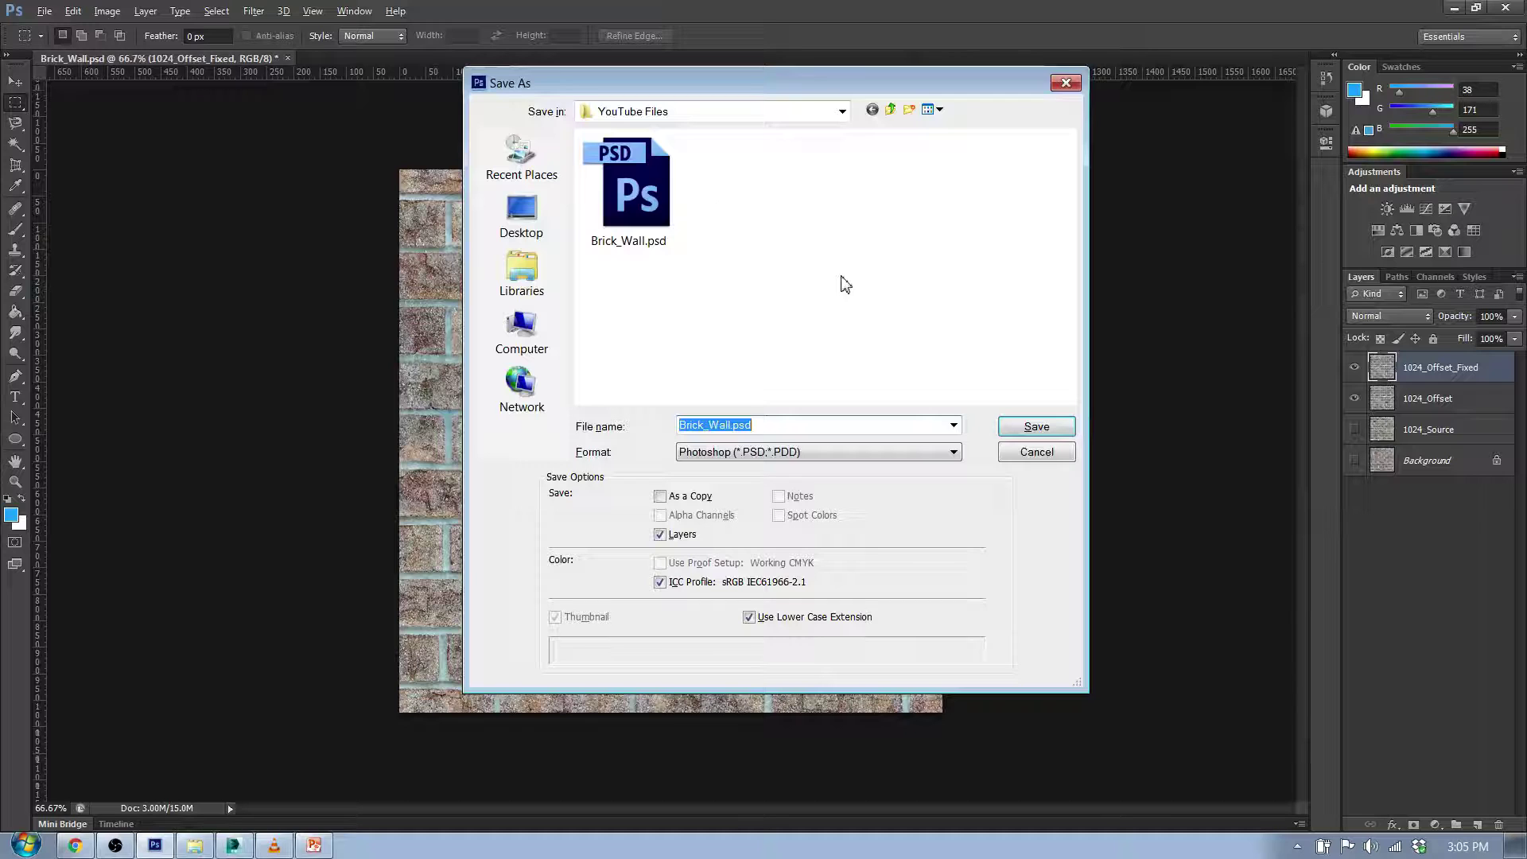
click(733, 427)
drag(731, 427, 576, 398)
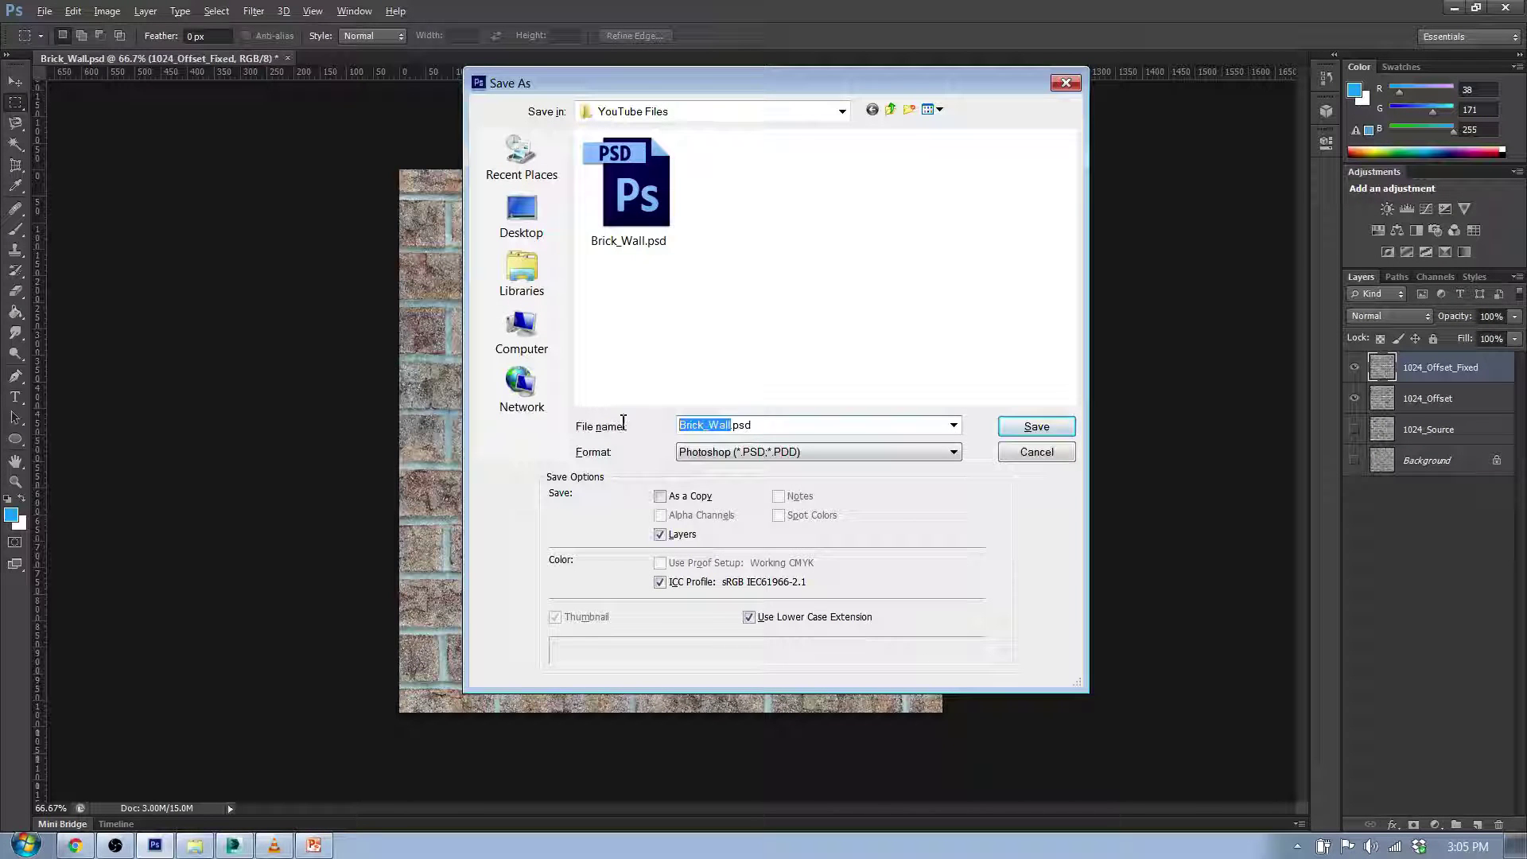
text(MAps)
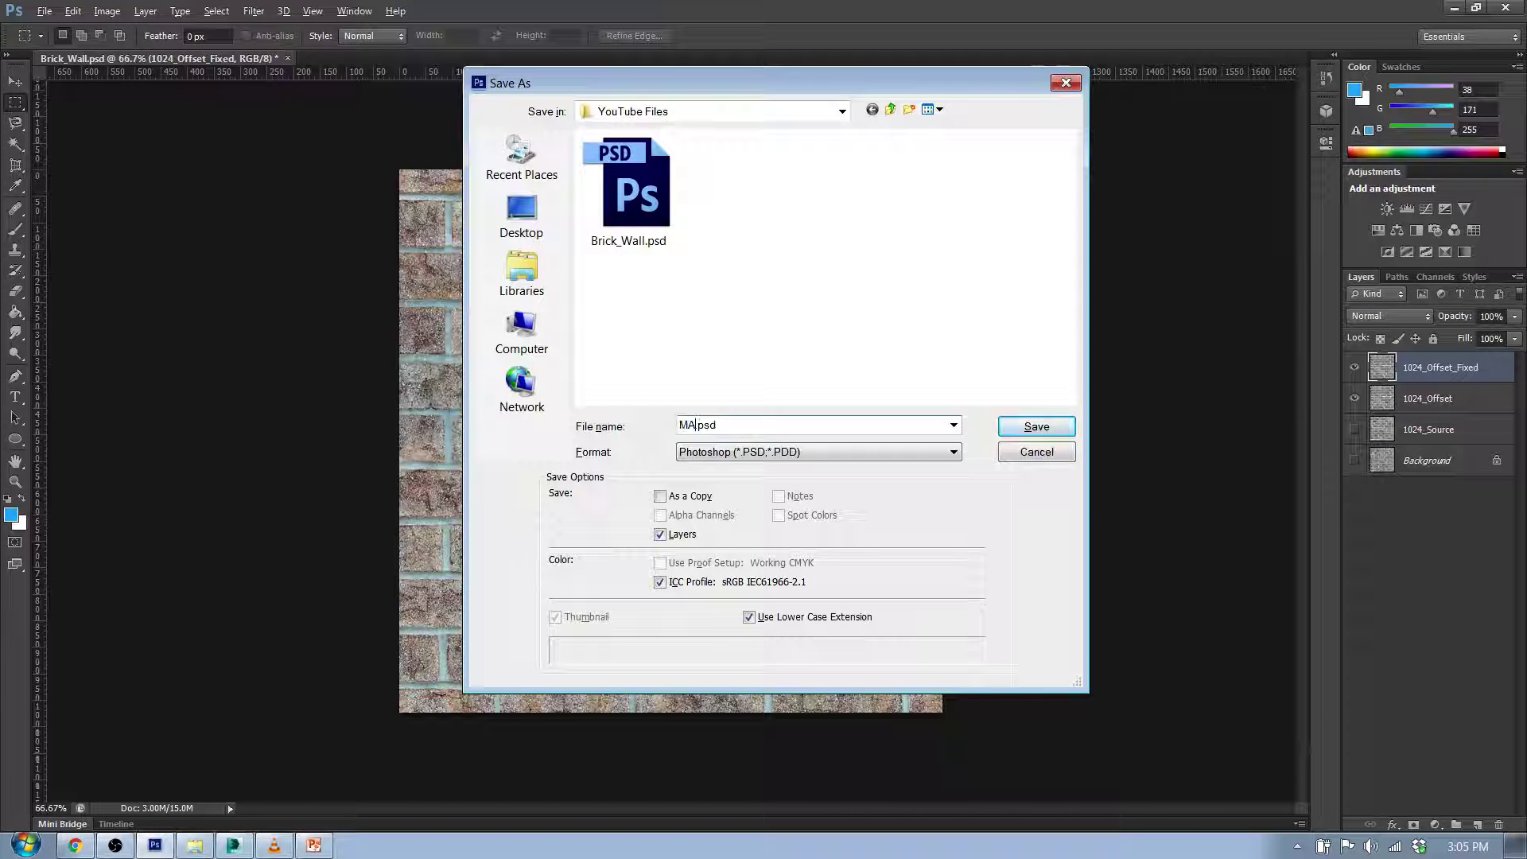
text(_Day1_Finished)
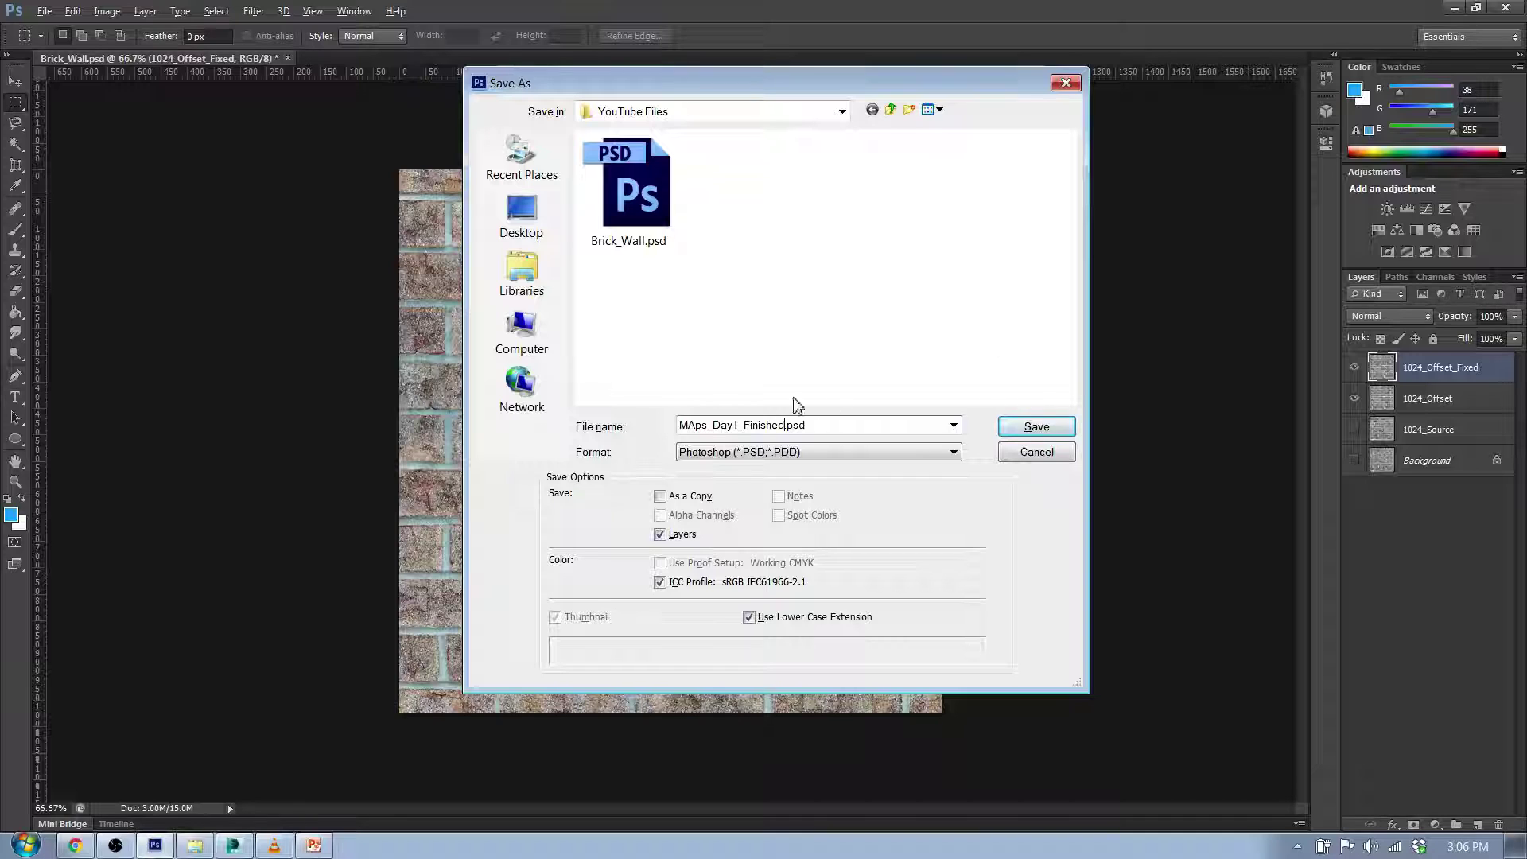
drag(694, 426, 685, 427)
text(a)
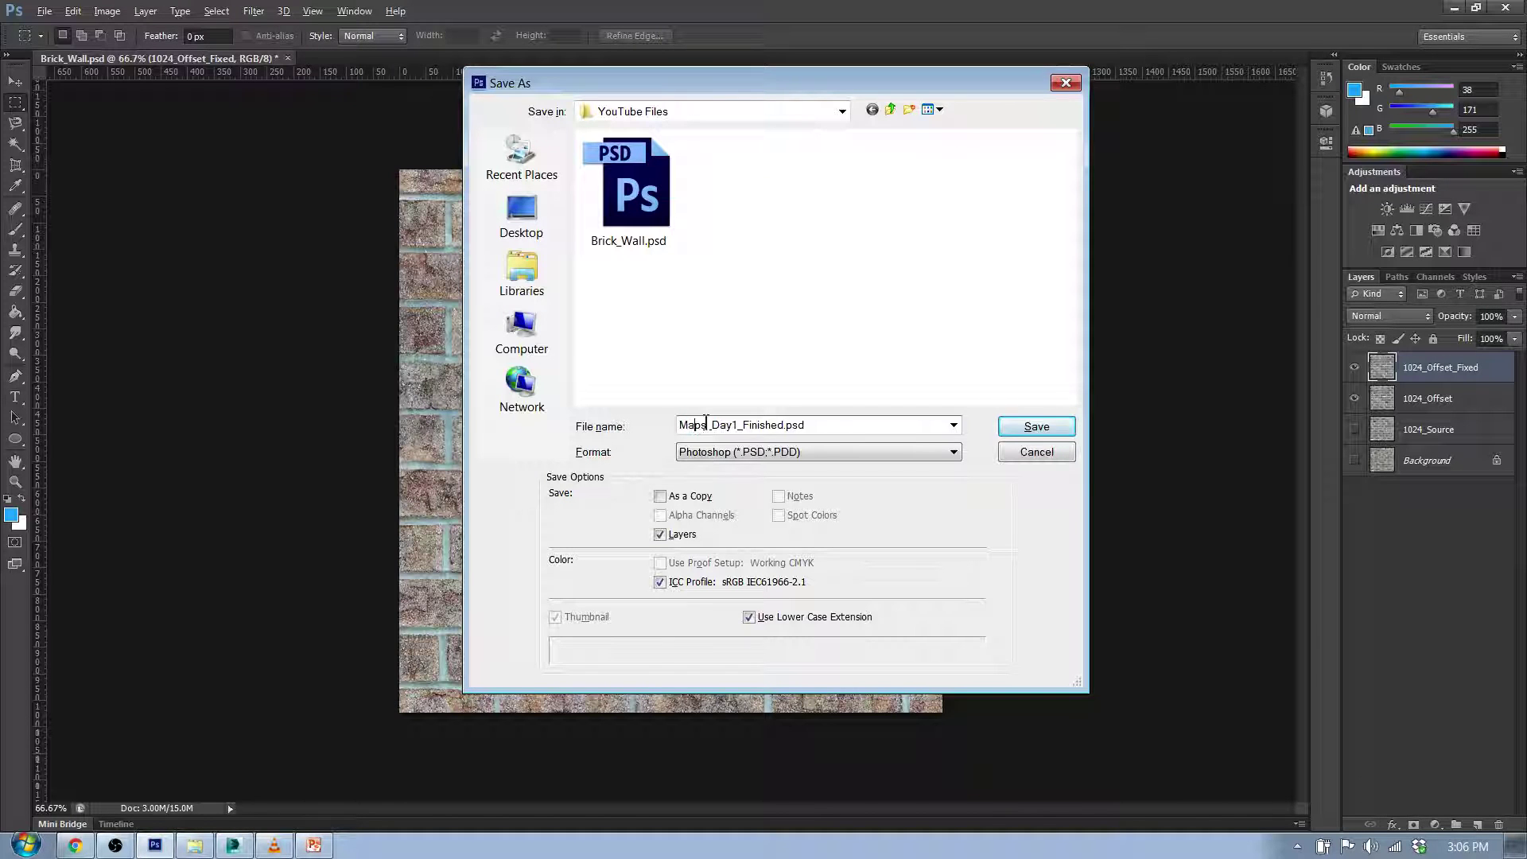
click(1058, 432)
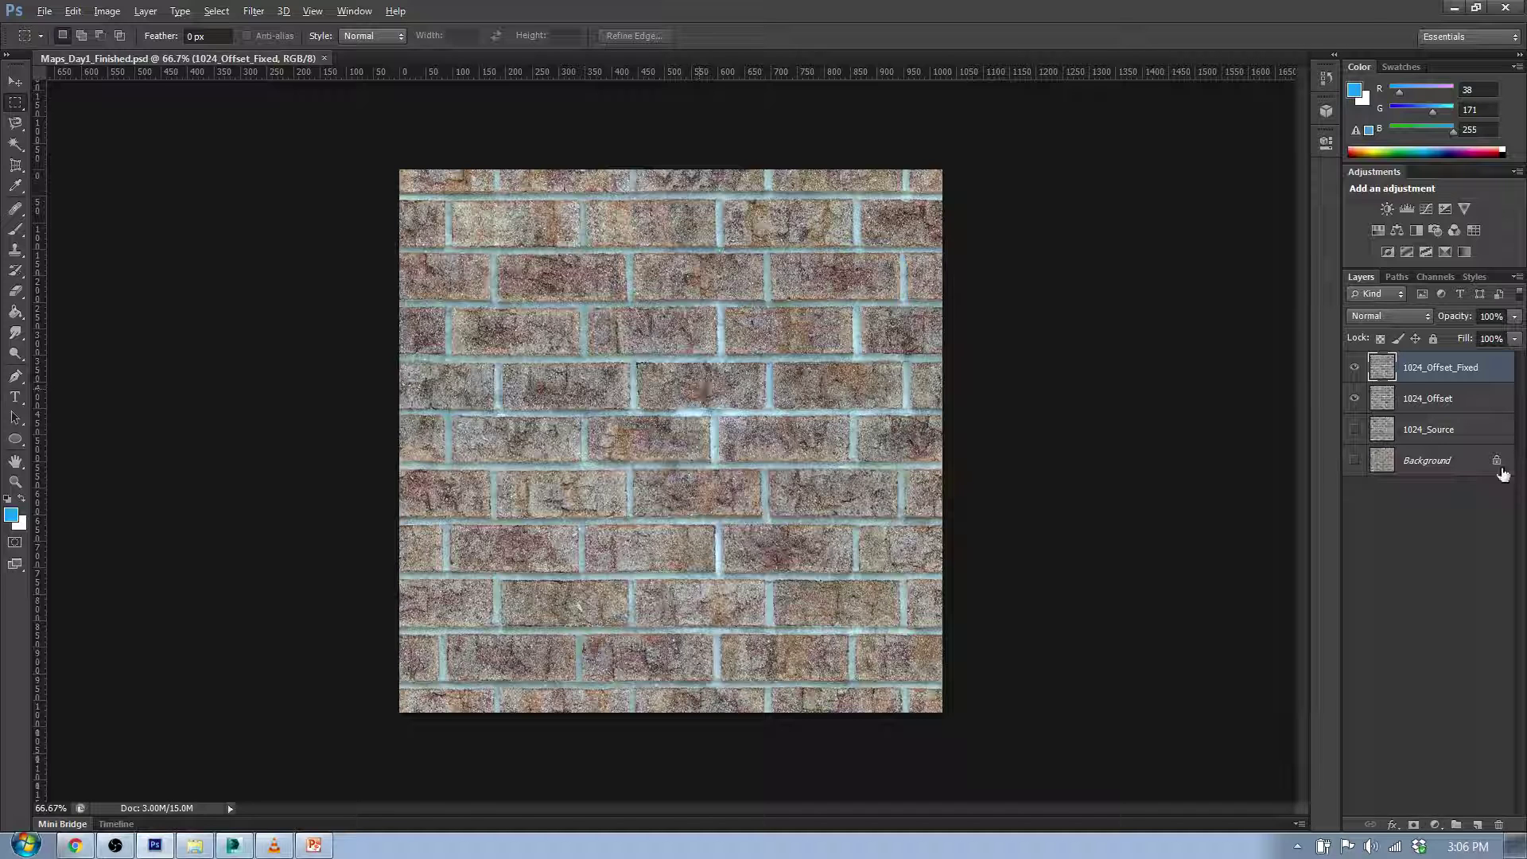
click(1354, 397)
click(253, 11)
click(254, 11)
click(253, 11)
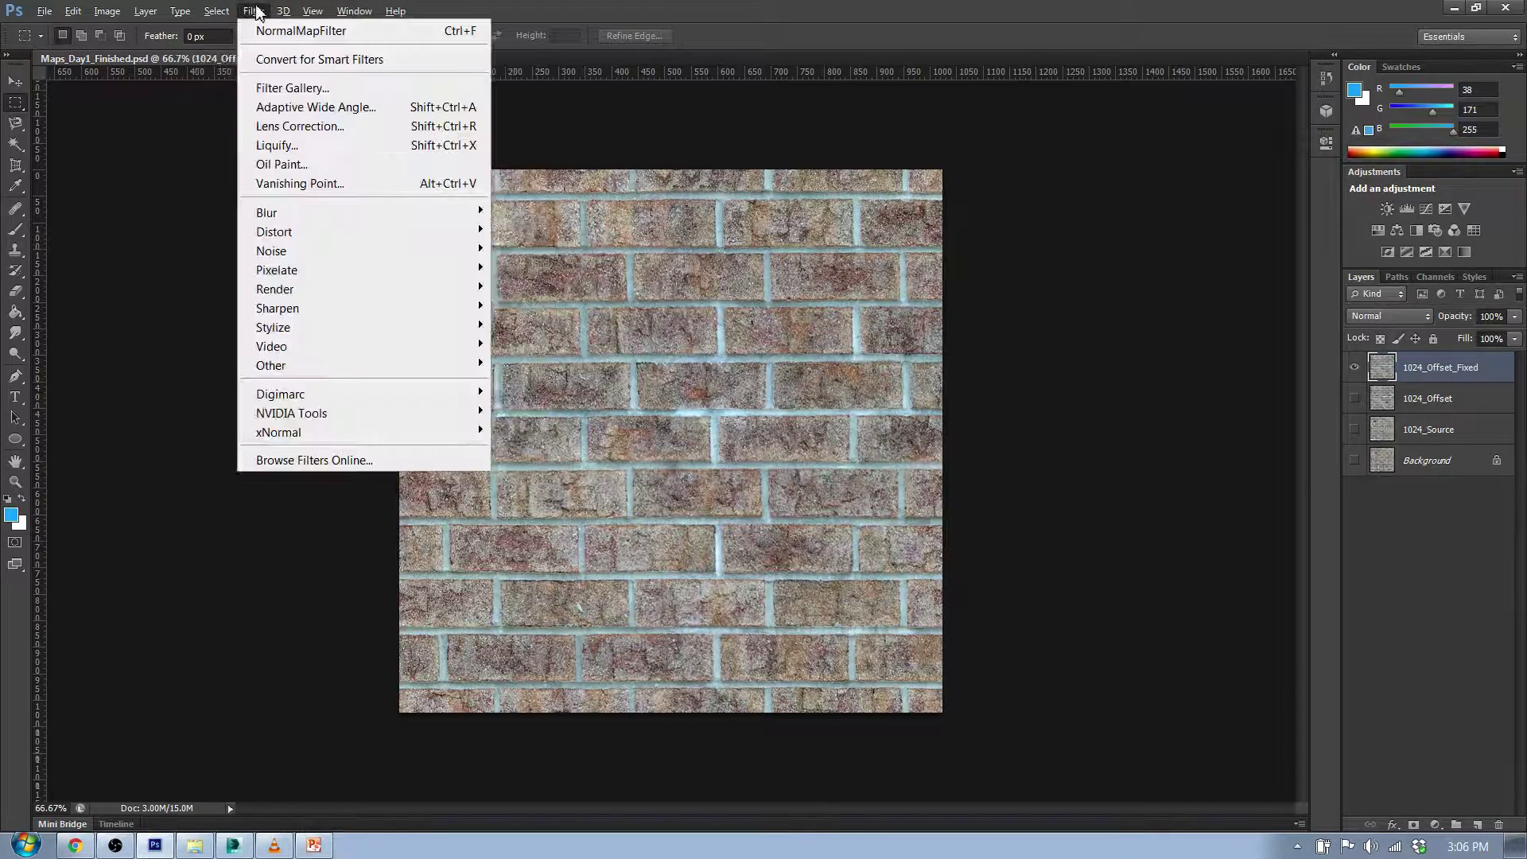
mouse_move(316, 419)
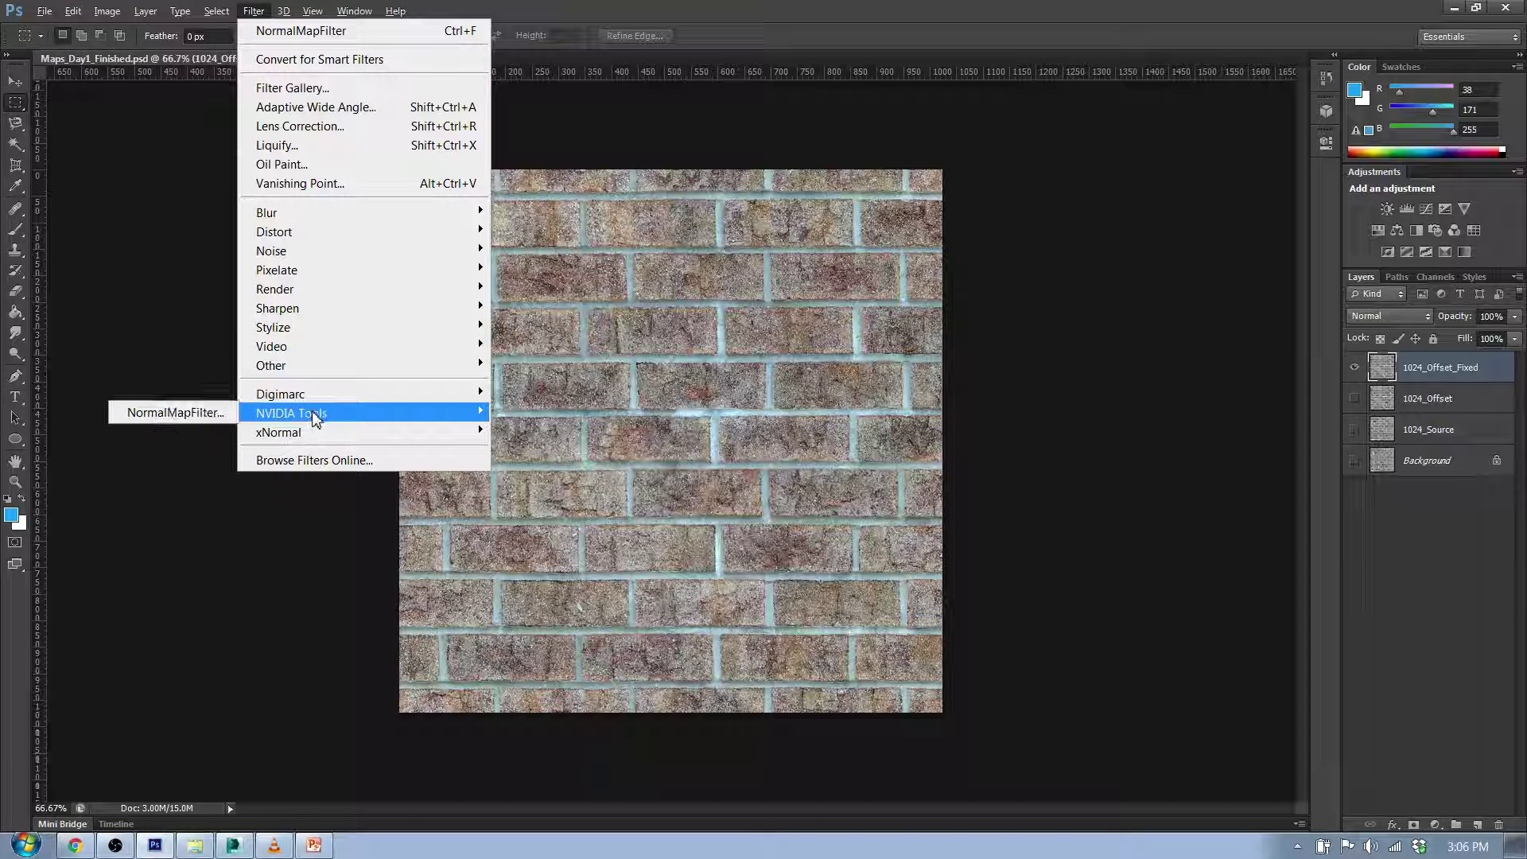
click(176, 413)
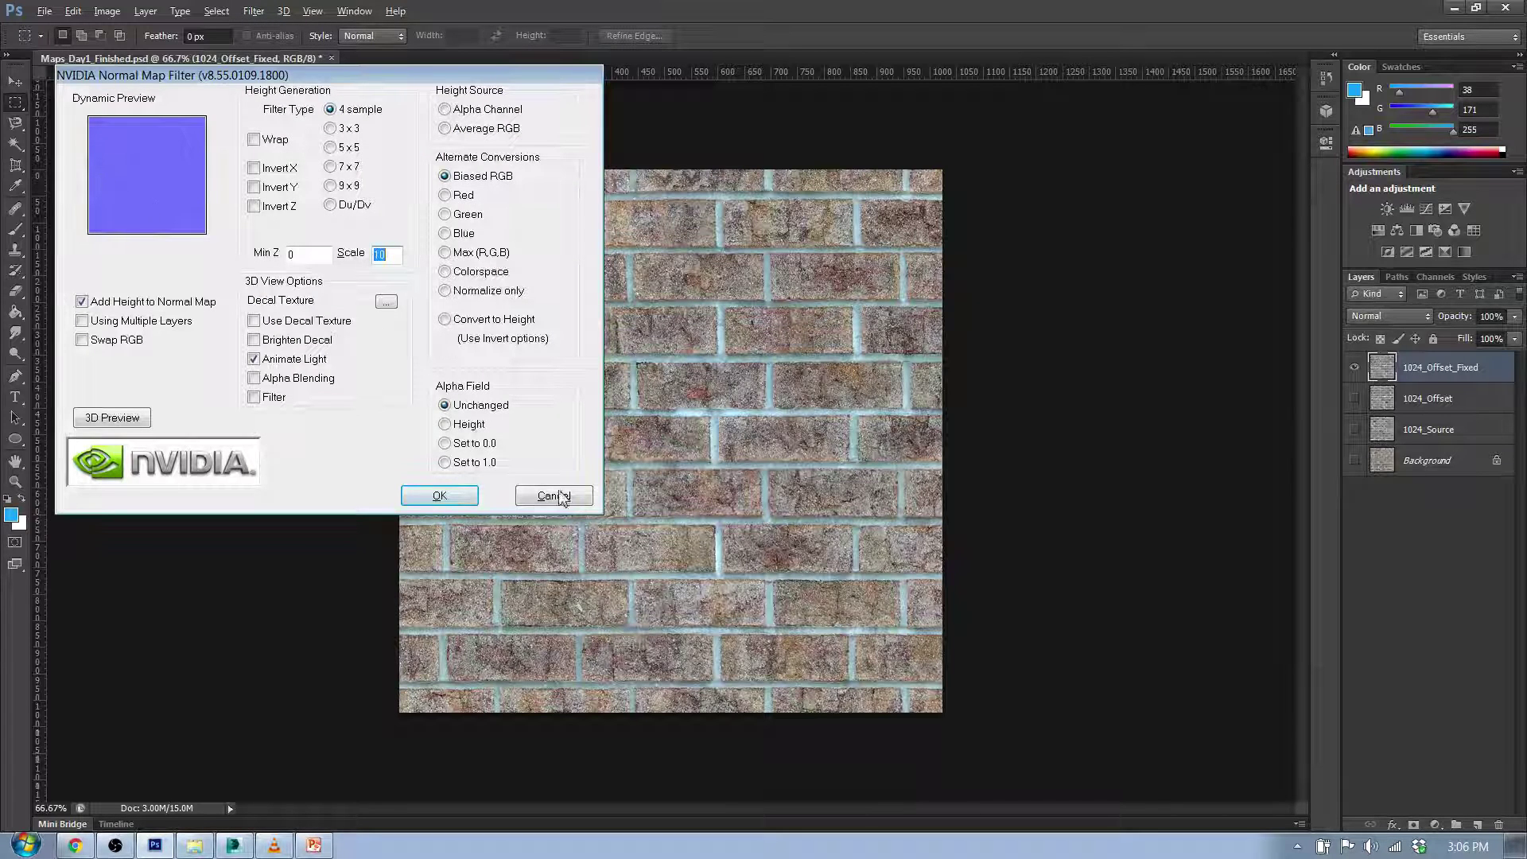
click(466, 129)
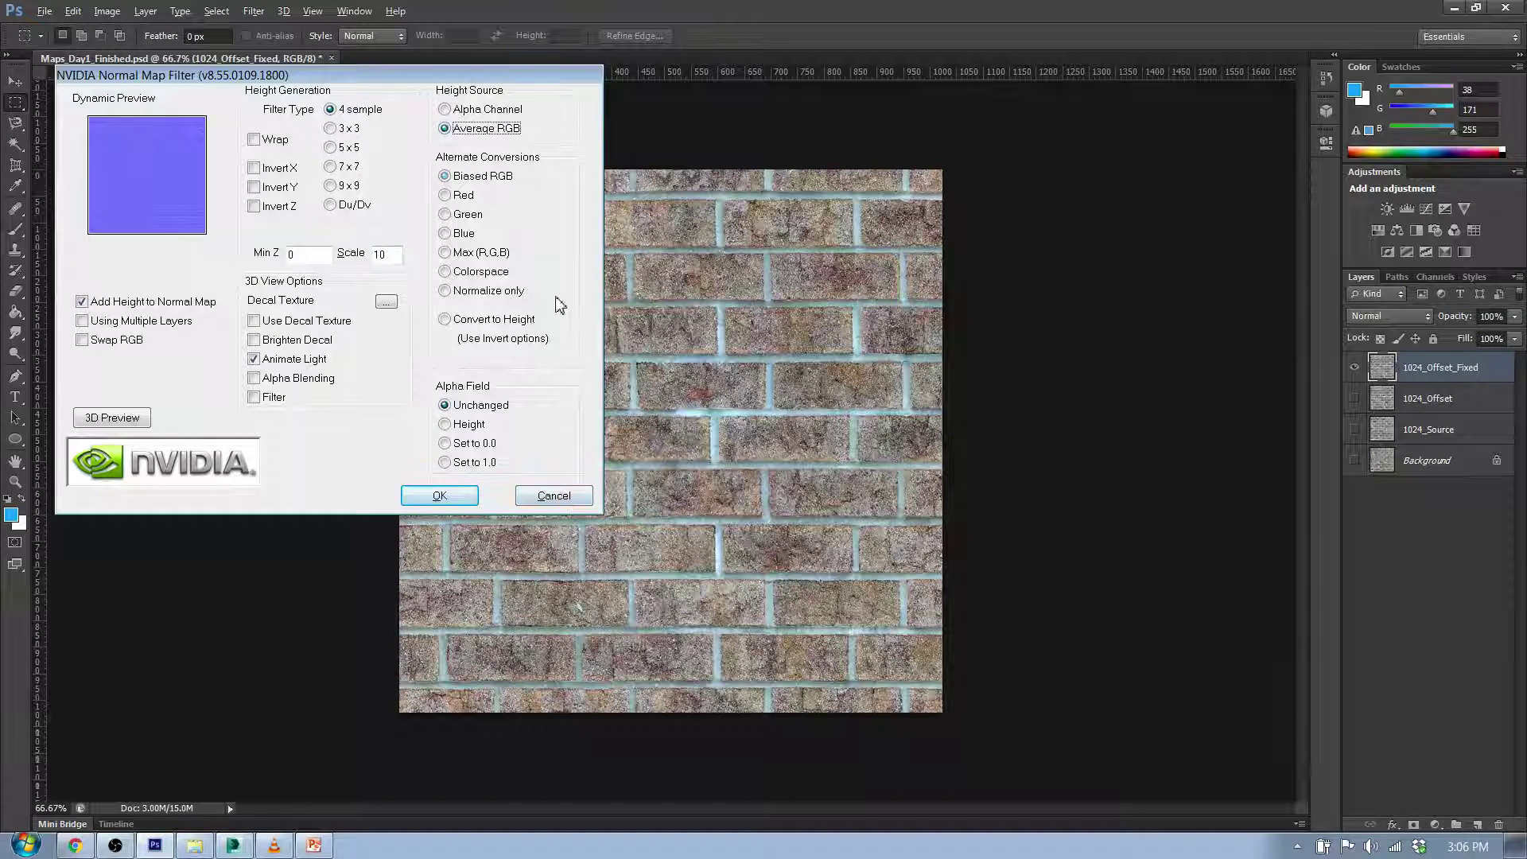
click(584, 497)
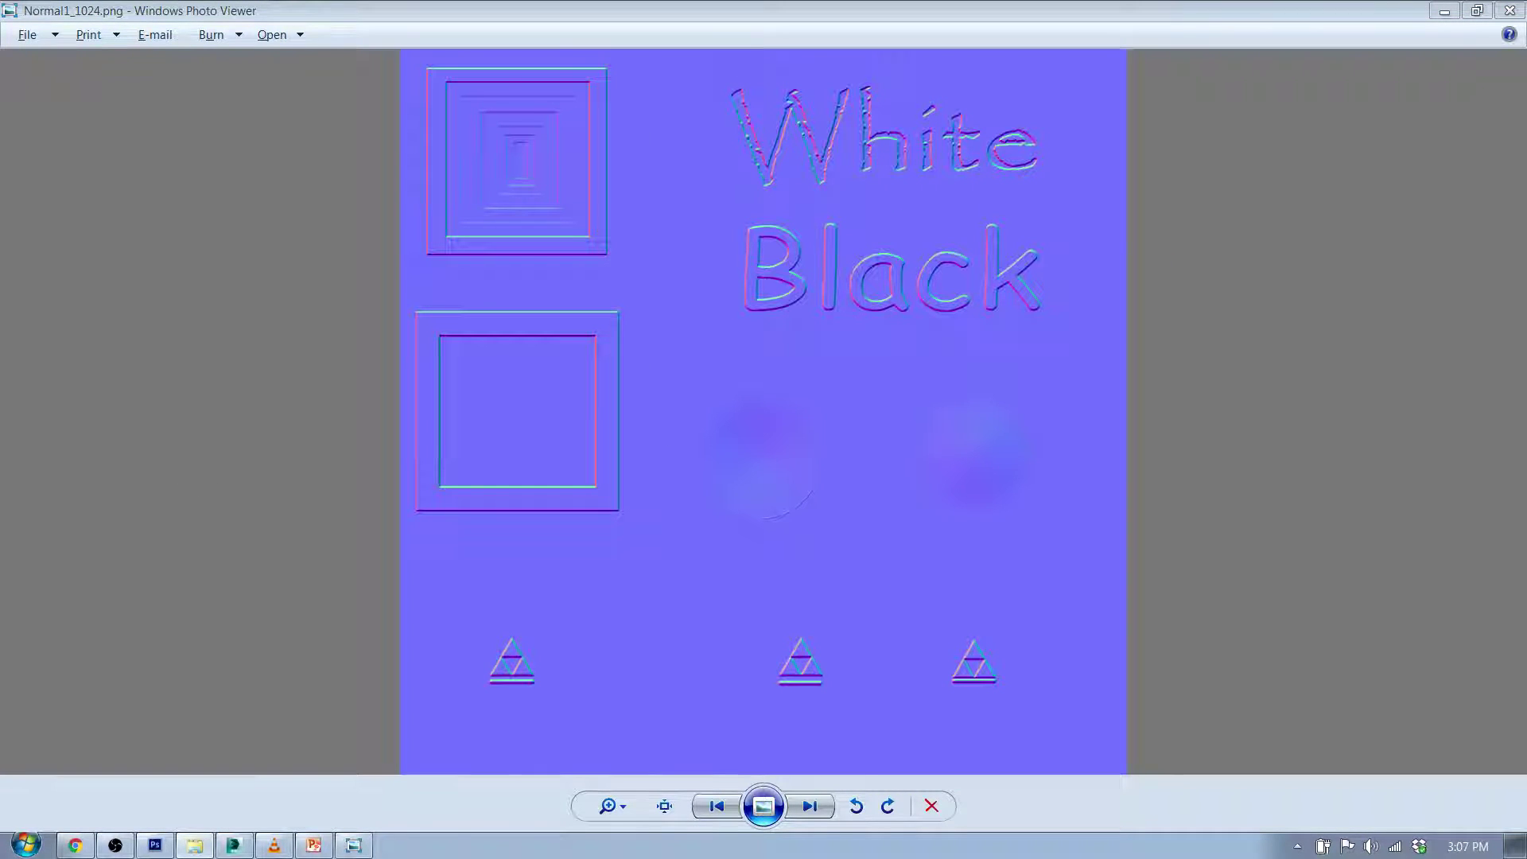
Compare Normal1_1024.png with its greyscale source B&W_1024.png in Windows Photo Viewer and minimize both viewer windows.
key(alt+Tab)
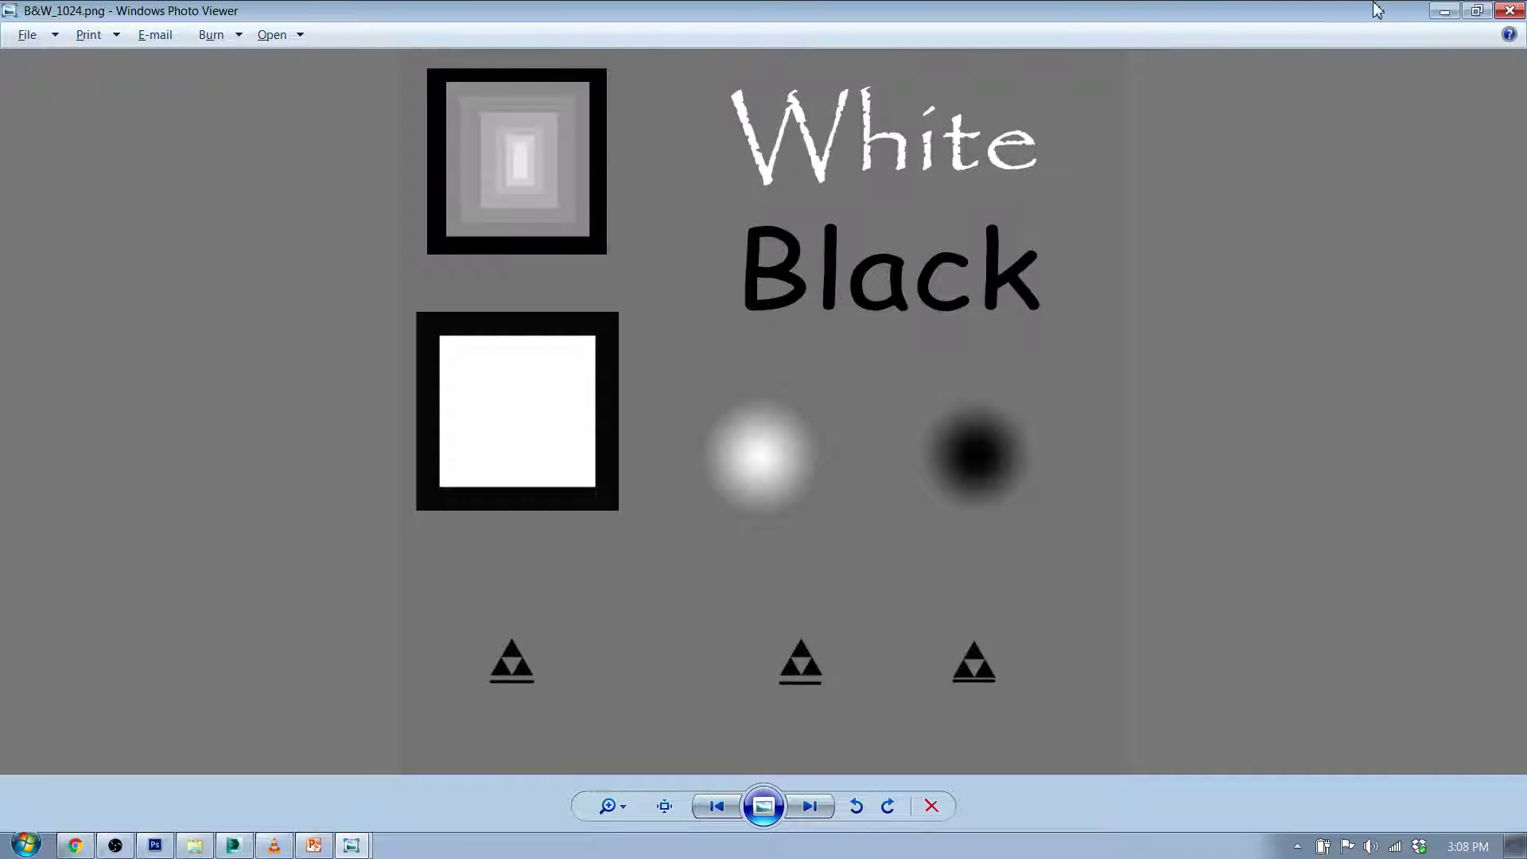
click(1445, 11)
click(1445, 11)
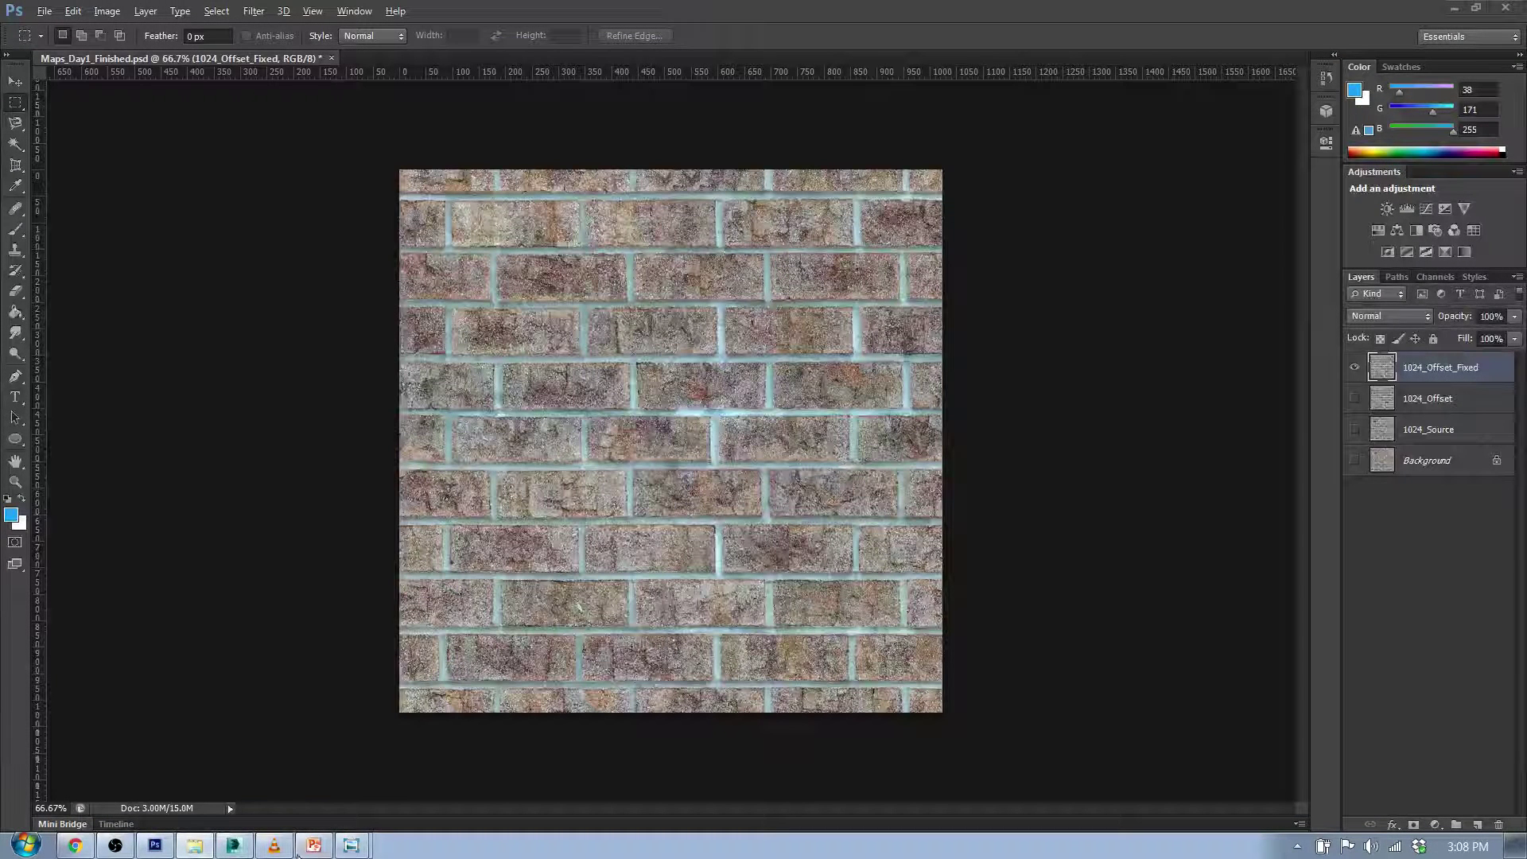
Play Normal_1.avi in VLC media player to examine the textured cube, close the player and return to Photoshop.
click(274, 844)
double_click(218, 99)
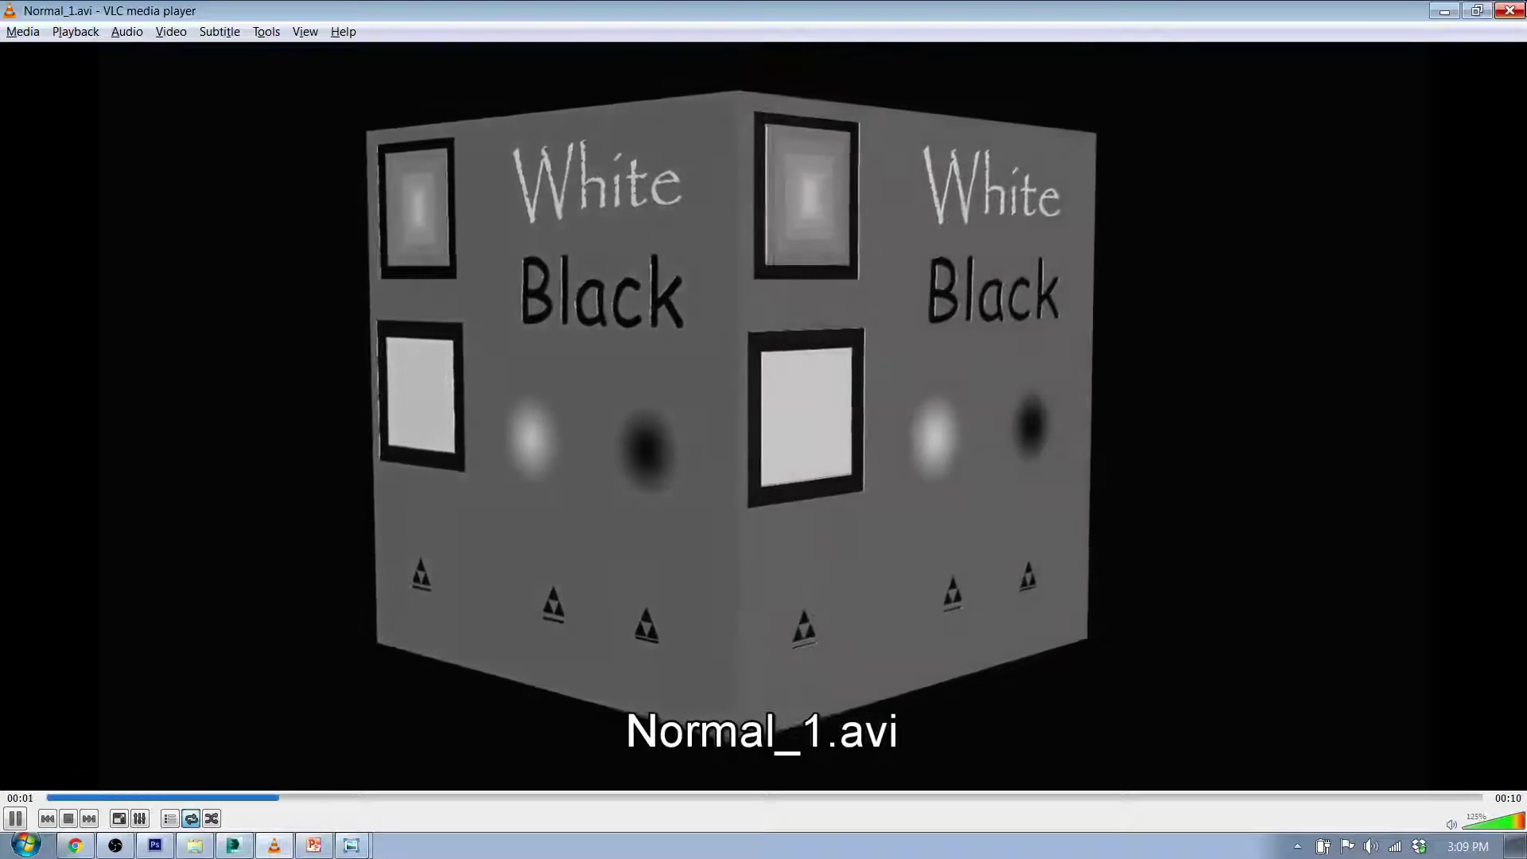
click(1515, 16)
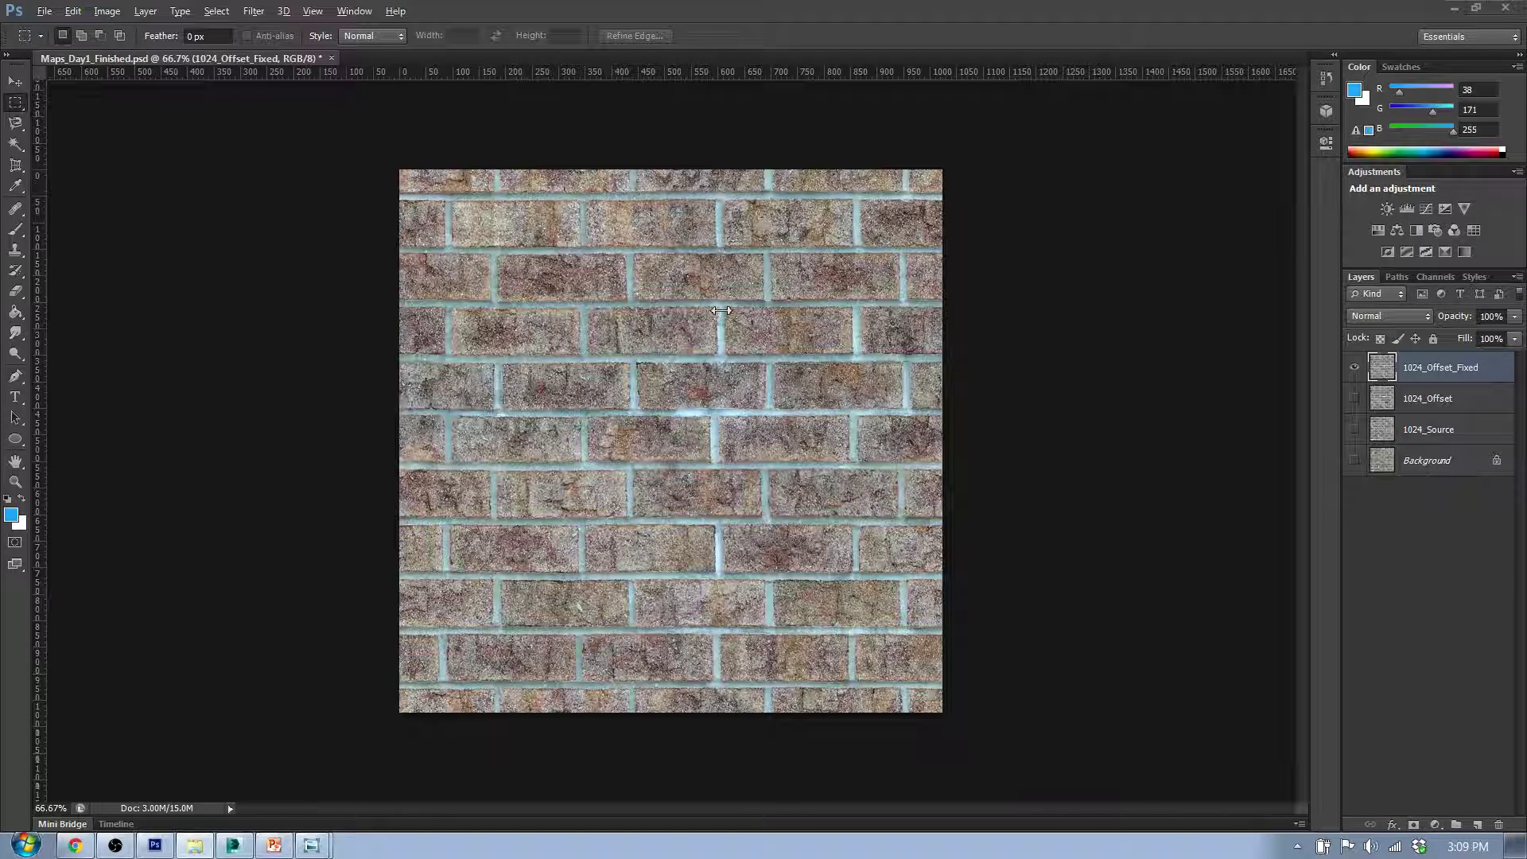
click(785, 374)
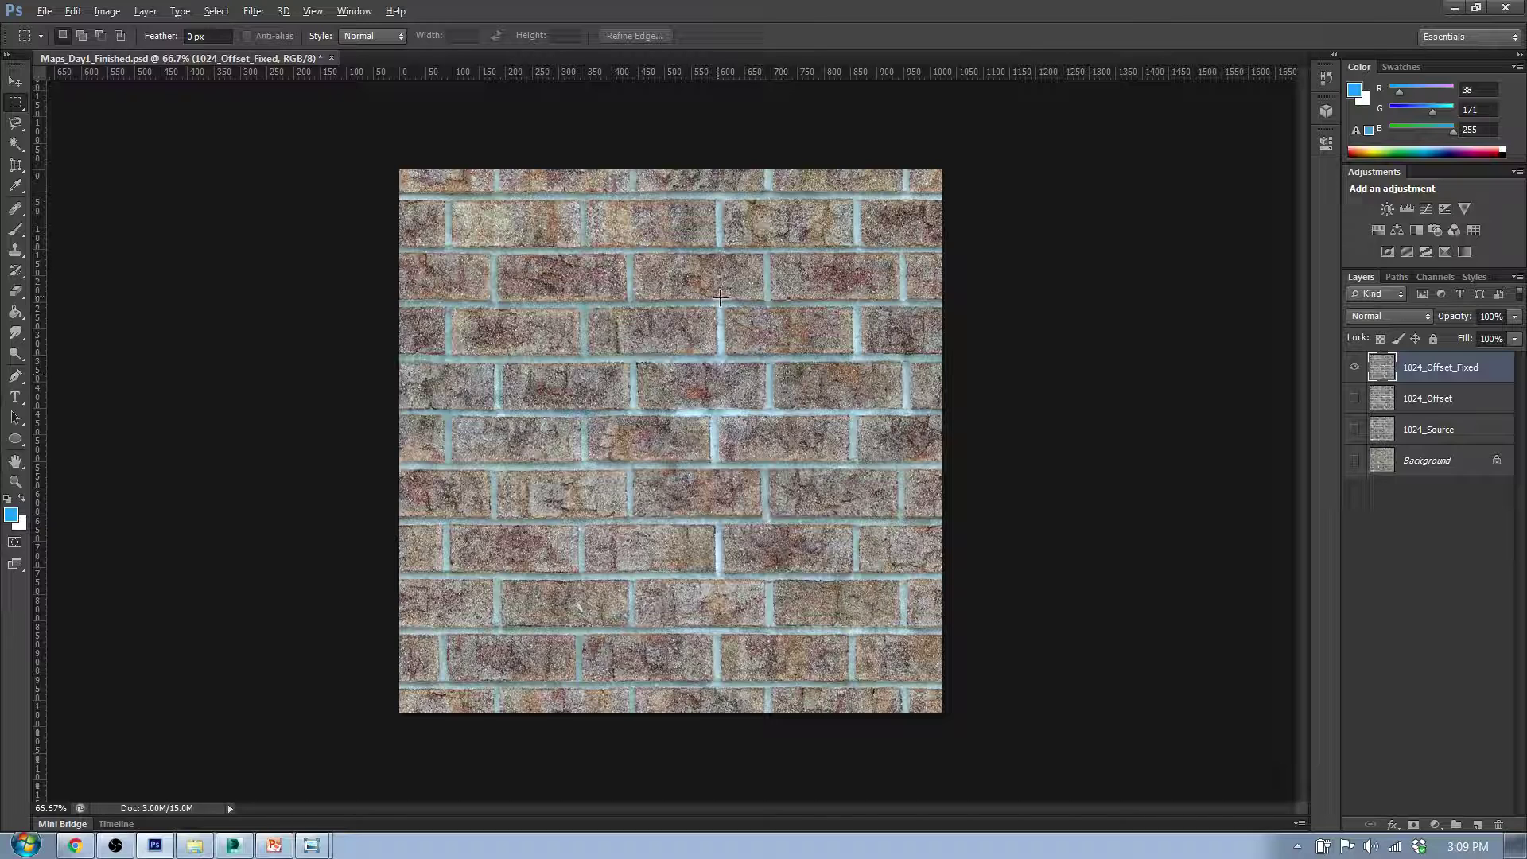
Duplicate the 1024_Offset_Fixed layer as Normal_Source within the same document.
right_click(1445, 370)
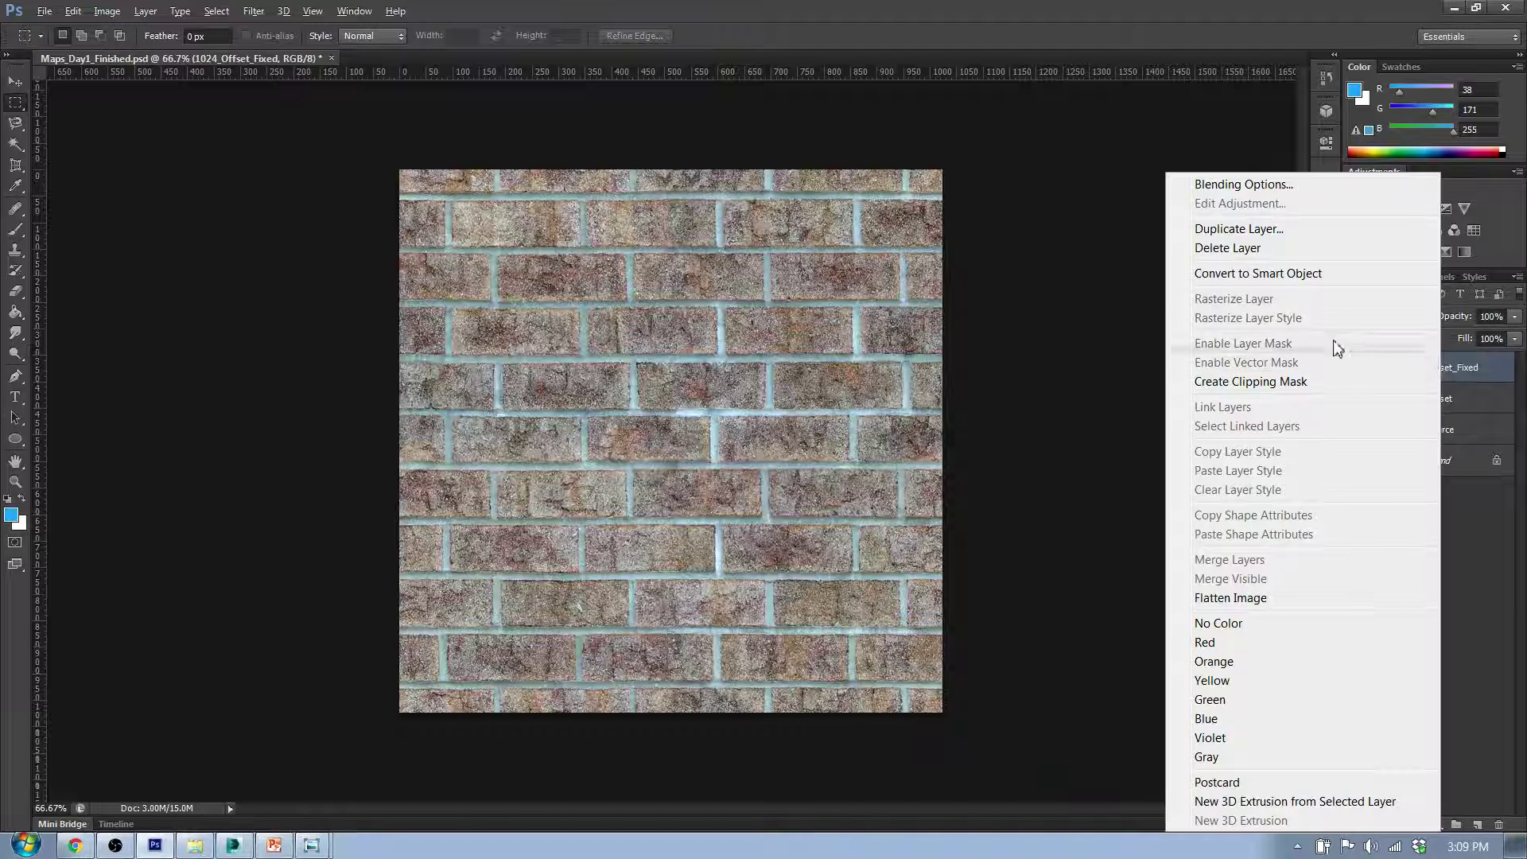
click(1295, 233)
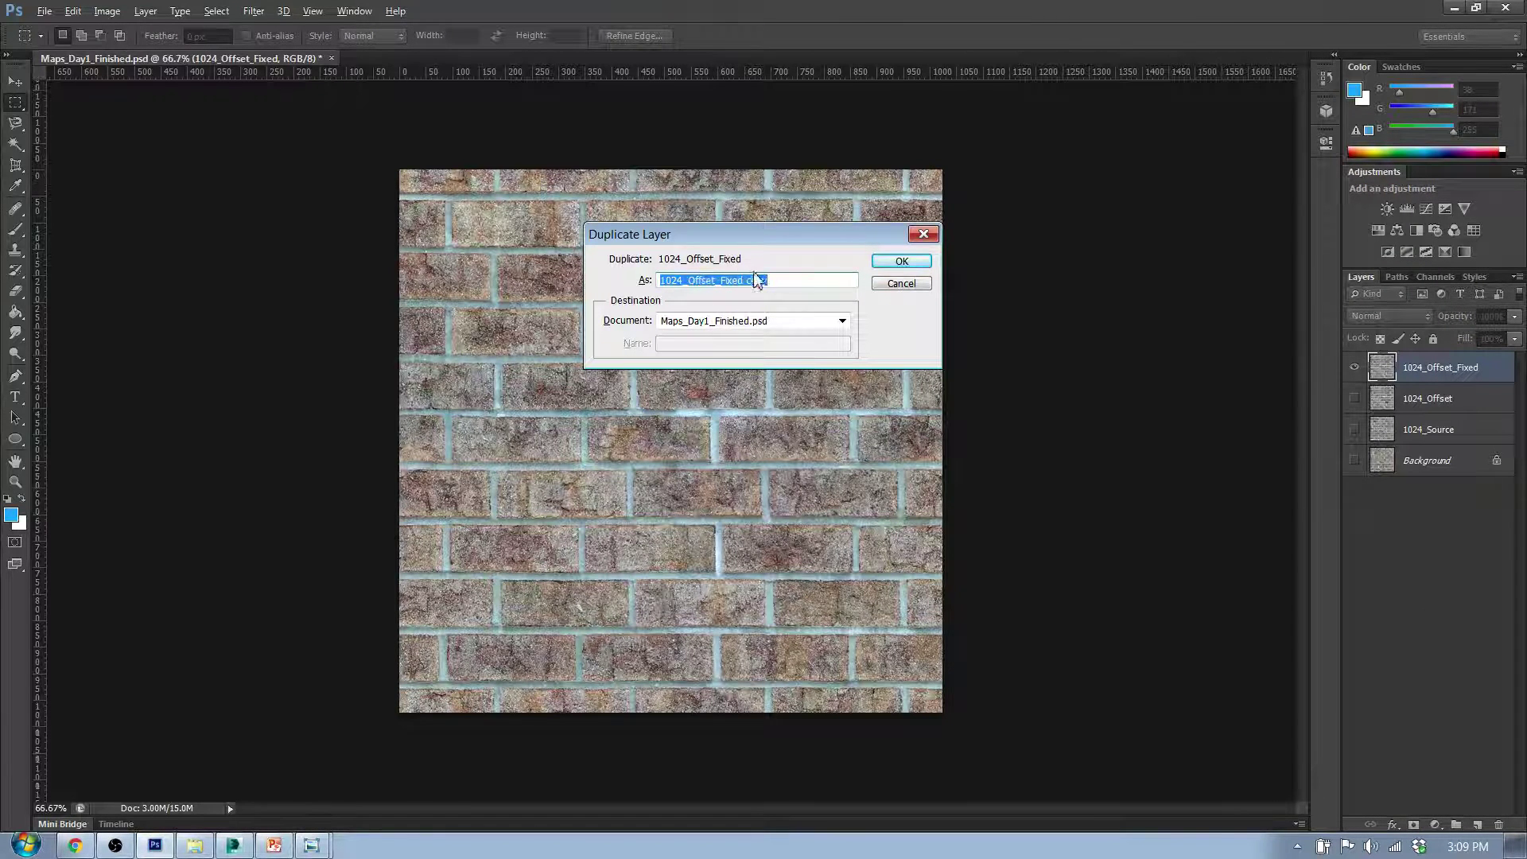
drag(779, 280, 591, 279)
text(Norma_Source)
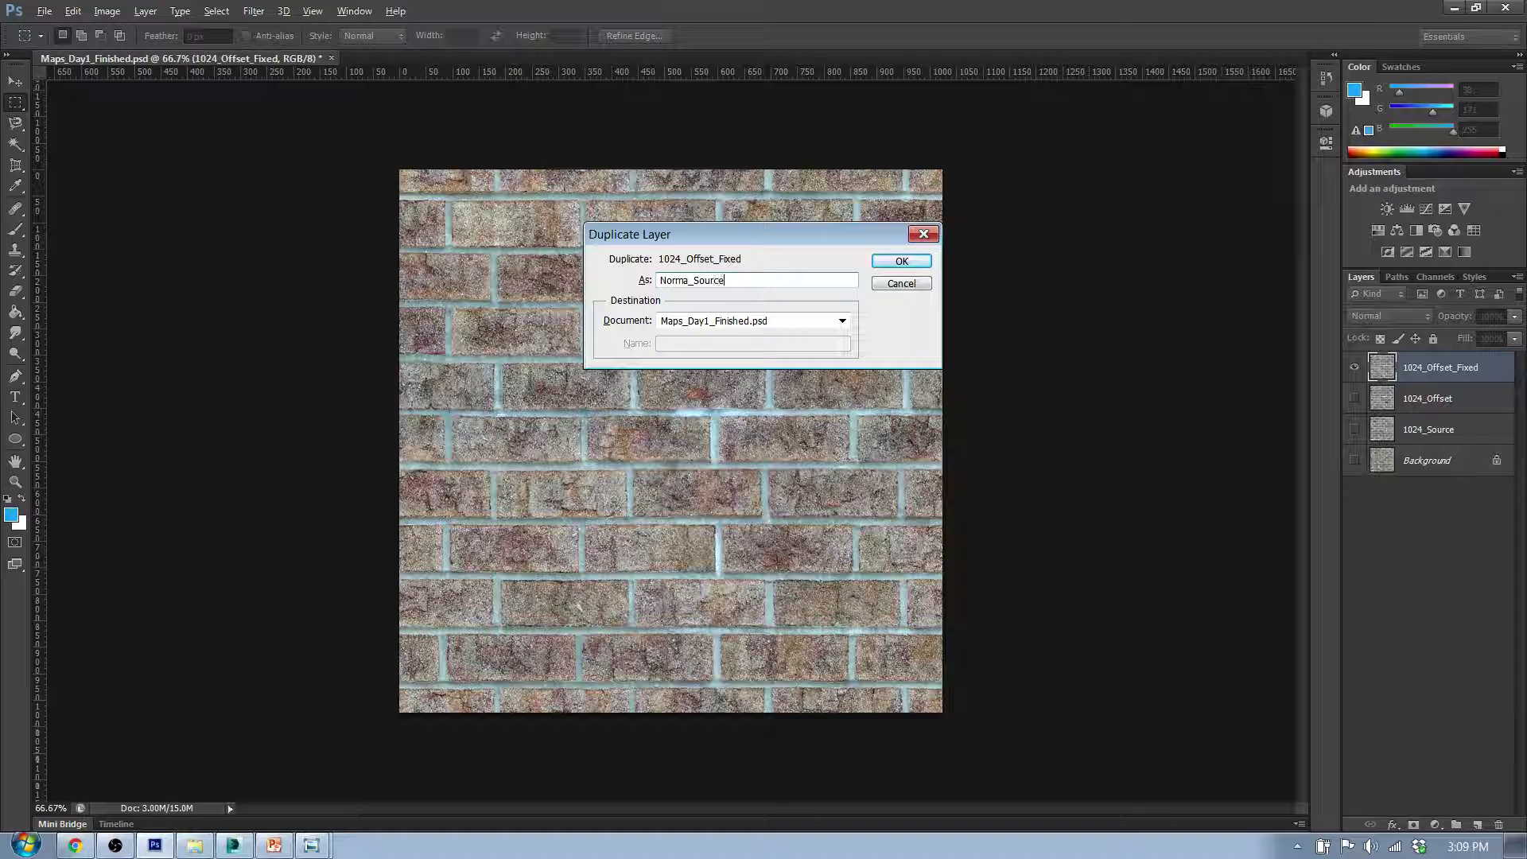
text(l)
click(902, 262)
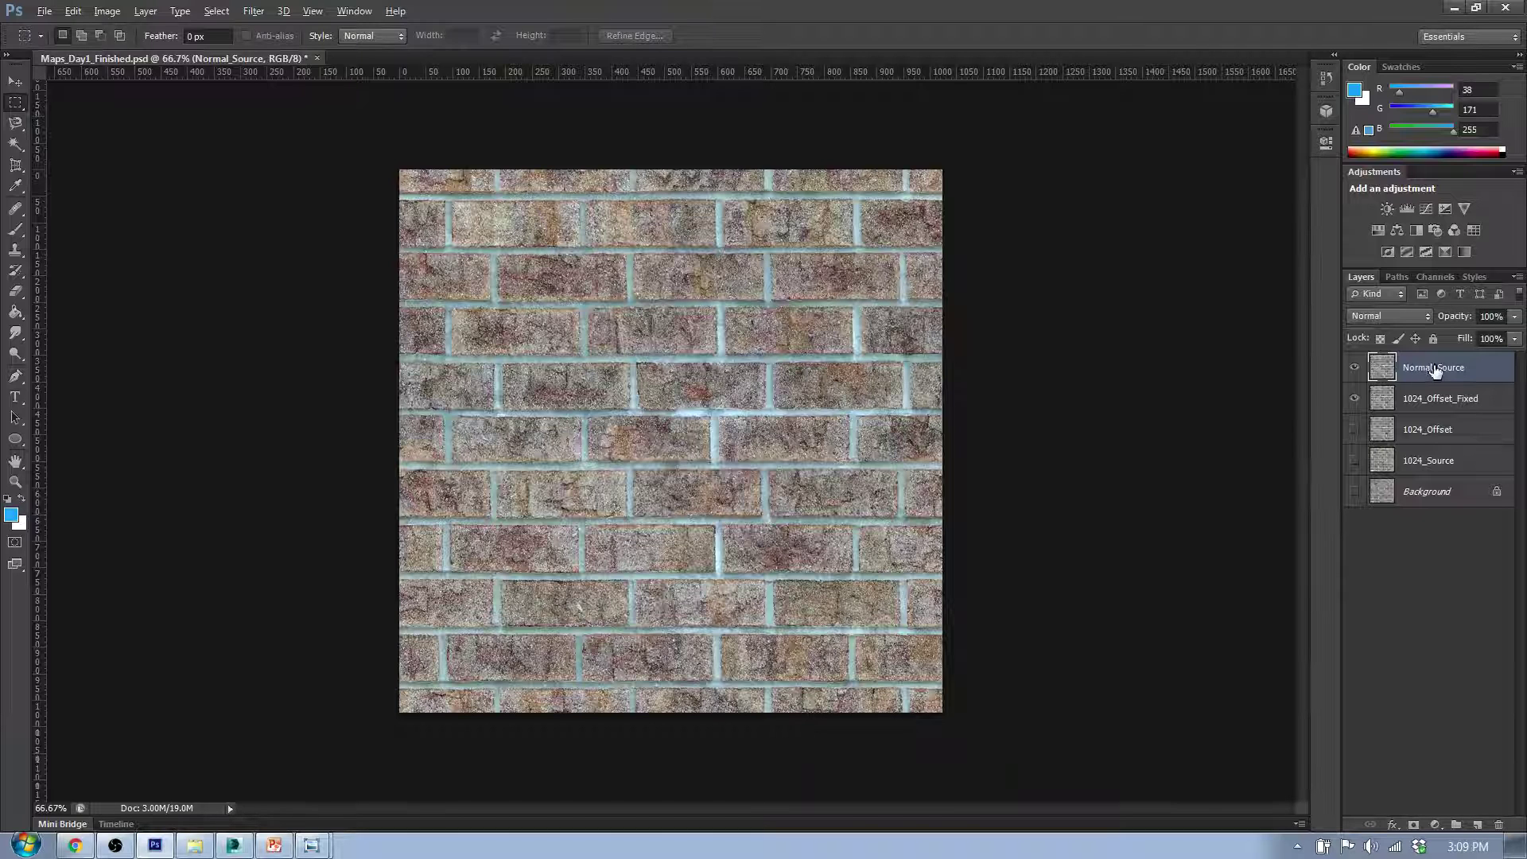
Hide the 1024_Offset_Fixed layer and add a Black & White adjustment with automatic values above Normal_Source.
click(1481, 539)
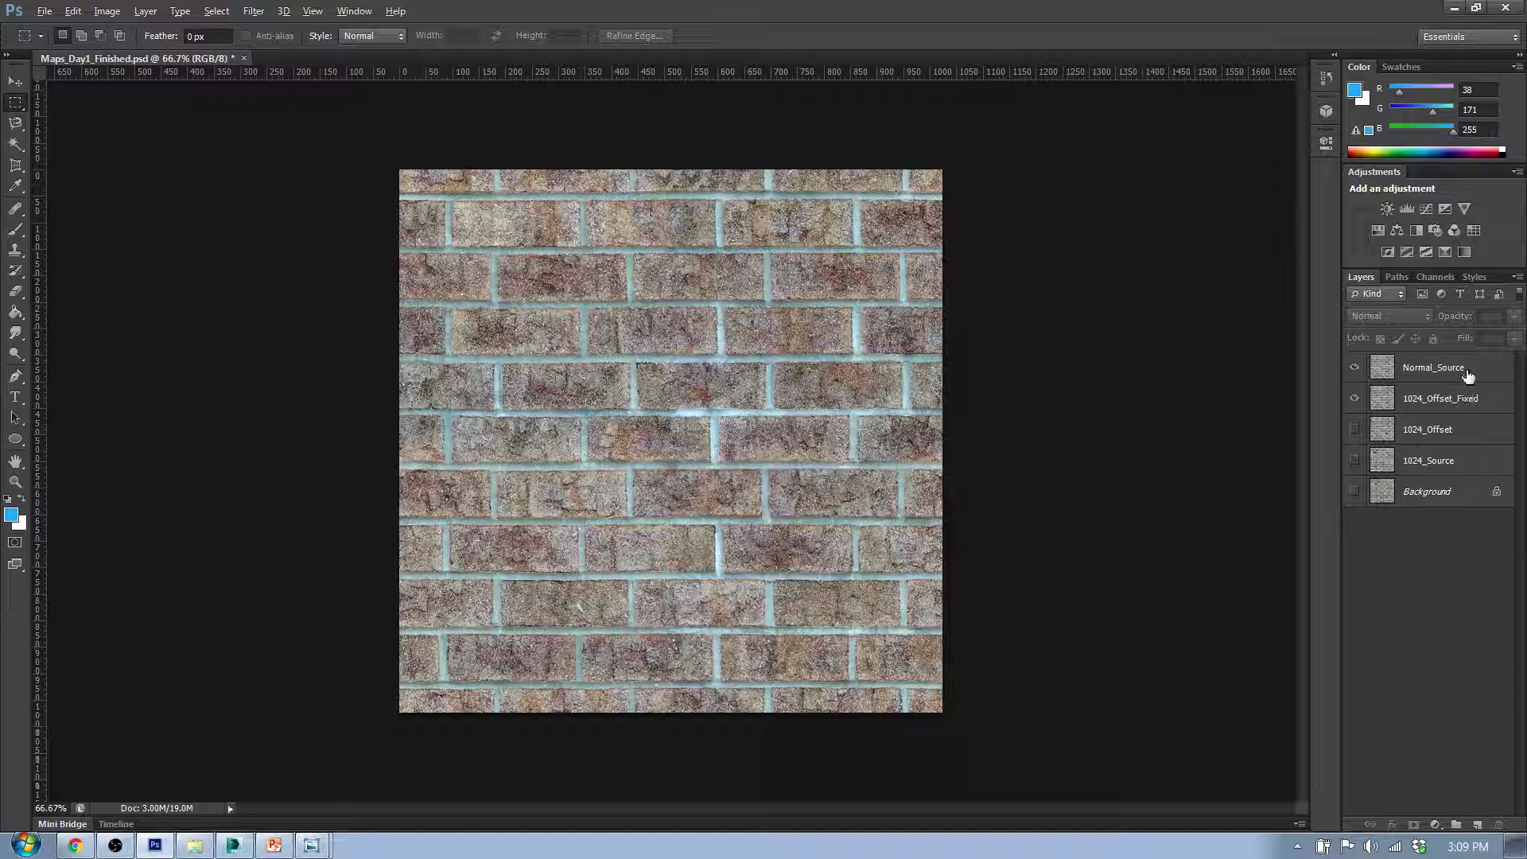
click(1467, 373)
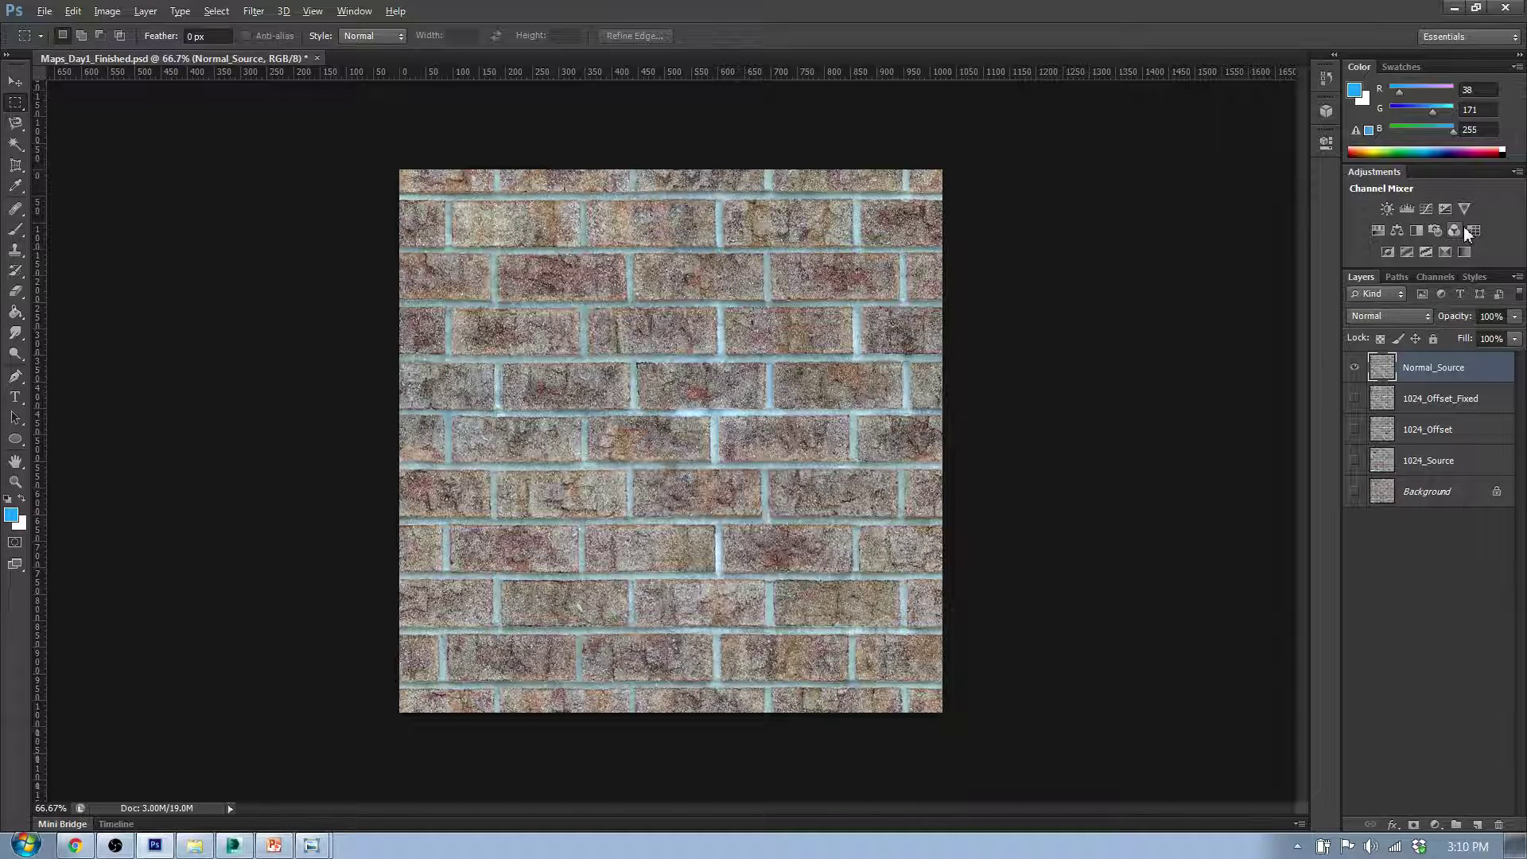
click(1416, 231)
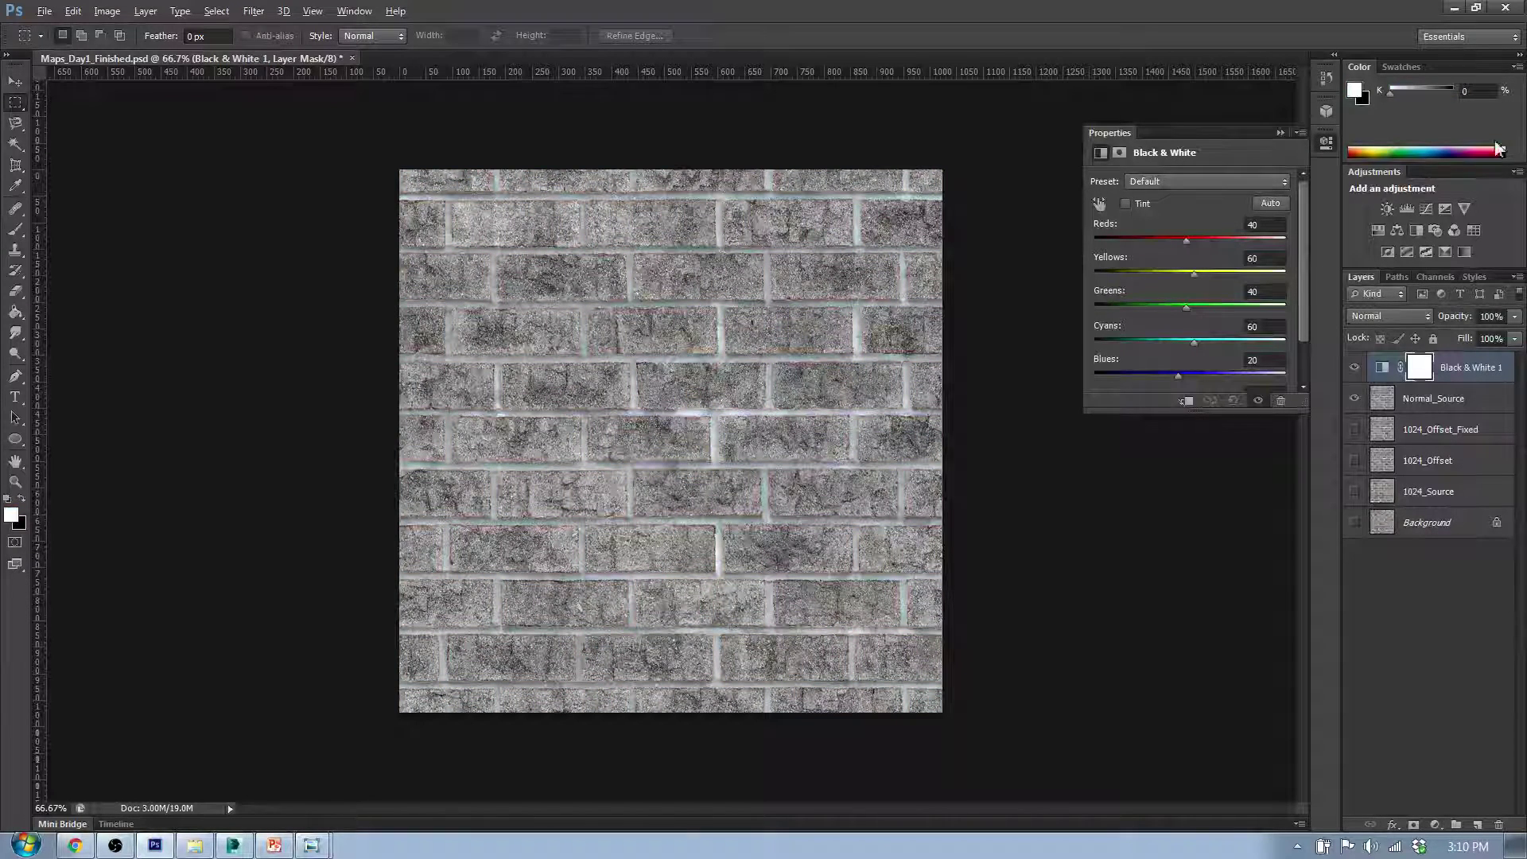
click(1275, 203)
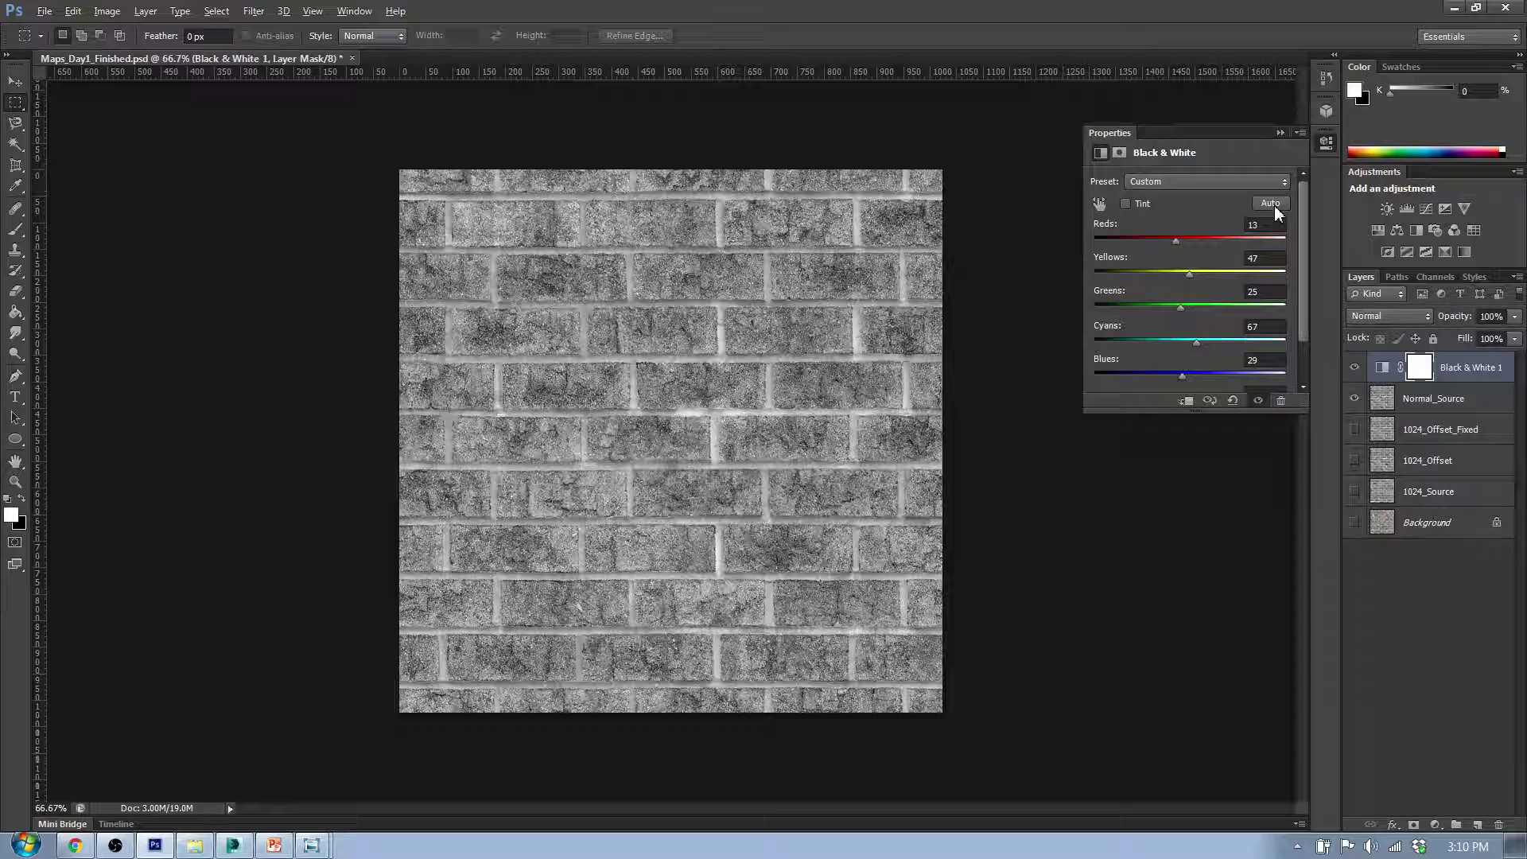
Set the Black & White adjustment to Reds 0, Yellows -126, Greens 27, Cyans 147 and Blues 182.
mouse_move(1178, 242)
mouse_down()
mouse_move(1160, 241)
mouse_move(1202, 239)
mouse_move(1107, 232)
mouse_move(1177, 235)
mouse_move(1141, 239)
mouse_move(1170, 237)
mouse_move(1163, 252)
mouse_move(1142, 246)
mouse_move(1186, 231)
mouse_move(1170, 239)
mouse_up()
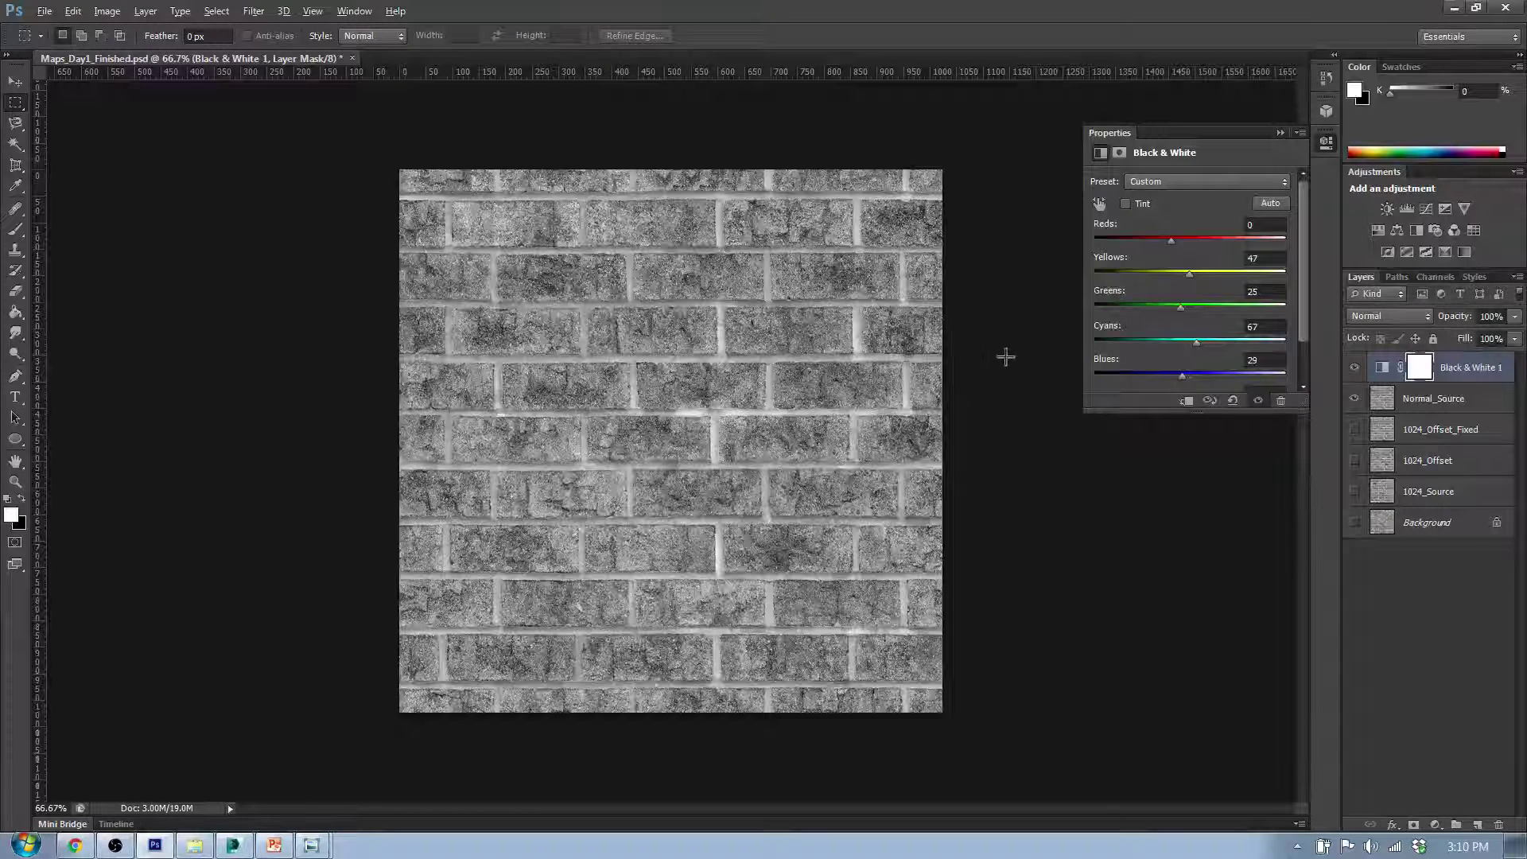
drag(1189, 275, 1234, 370)
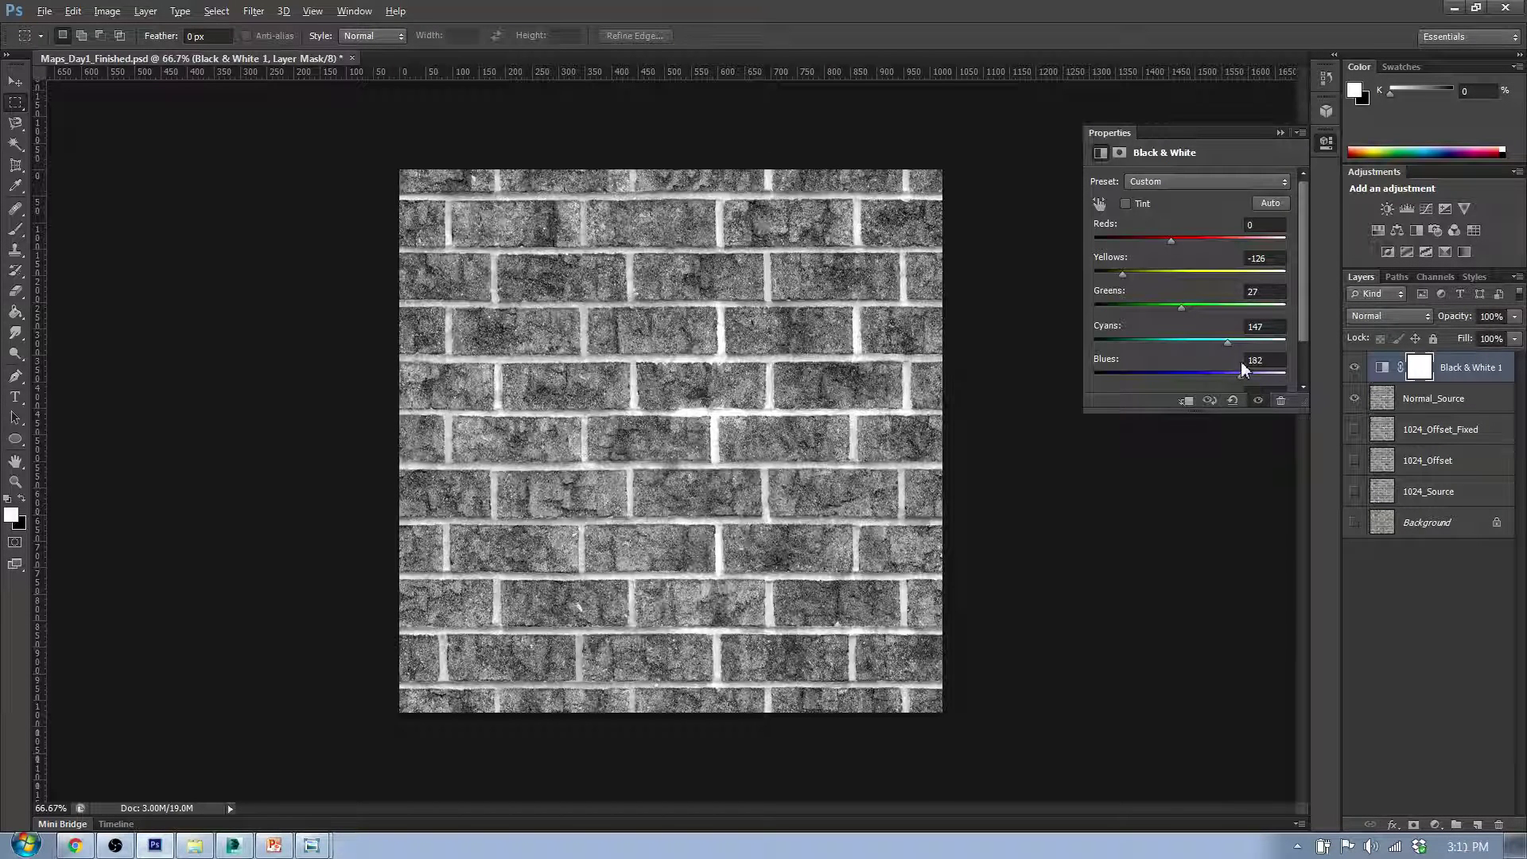
key(Return)
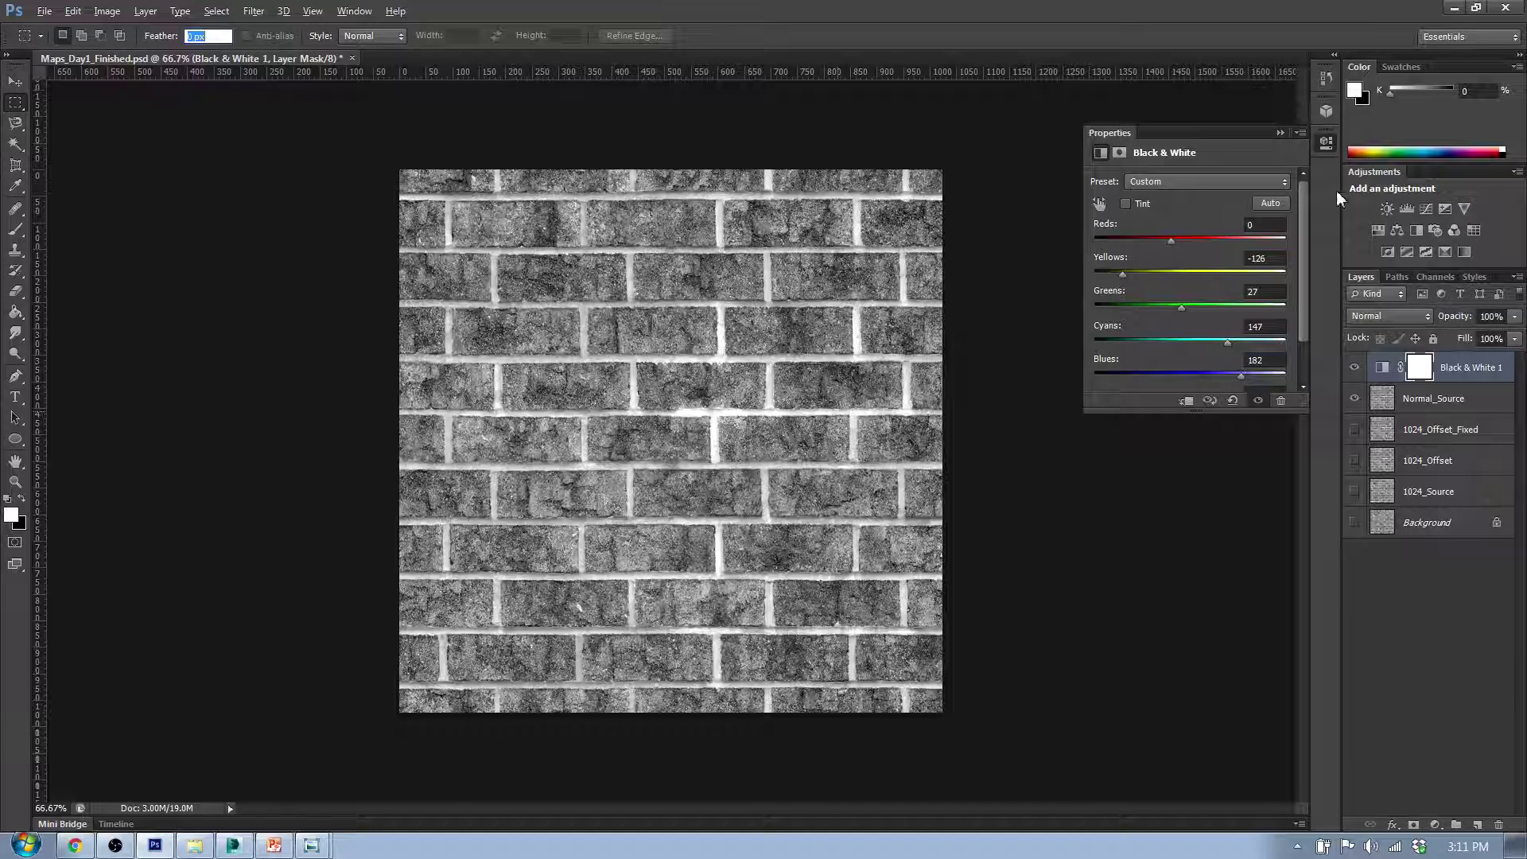
Merge the Black & White 1 adjustment down into Normal_Source and compare the result with the coloured 1024_Offset_Fixed layer.
click(1479, 369)
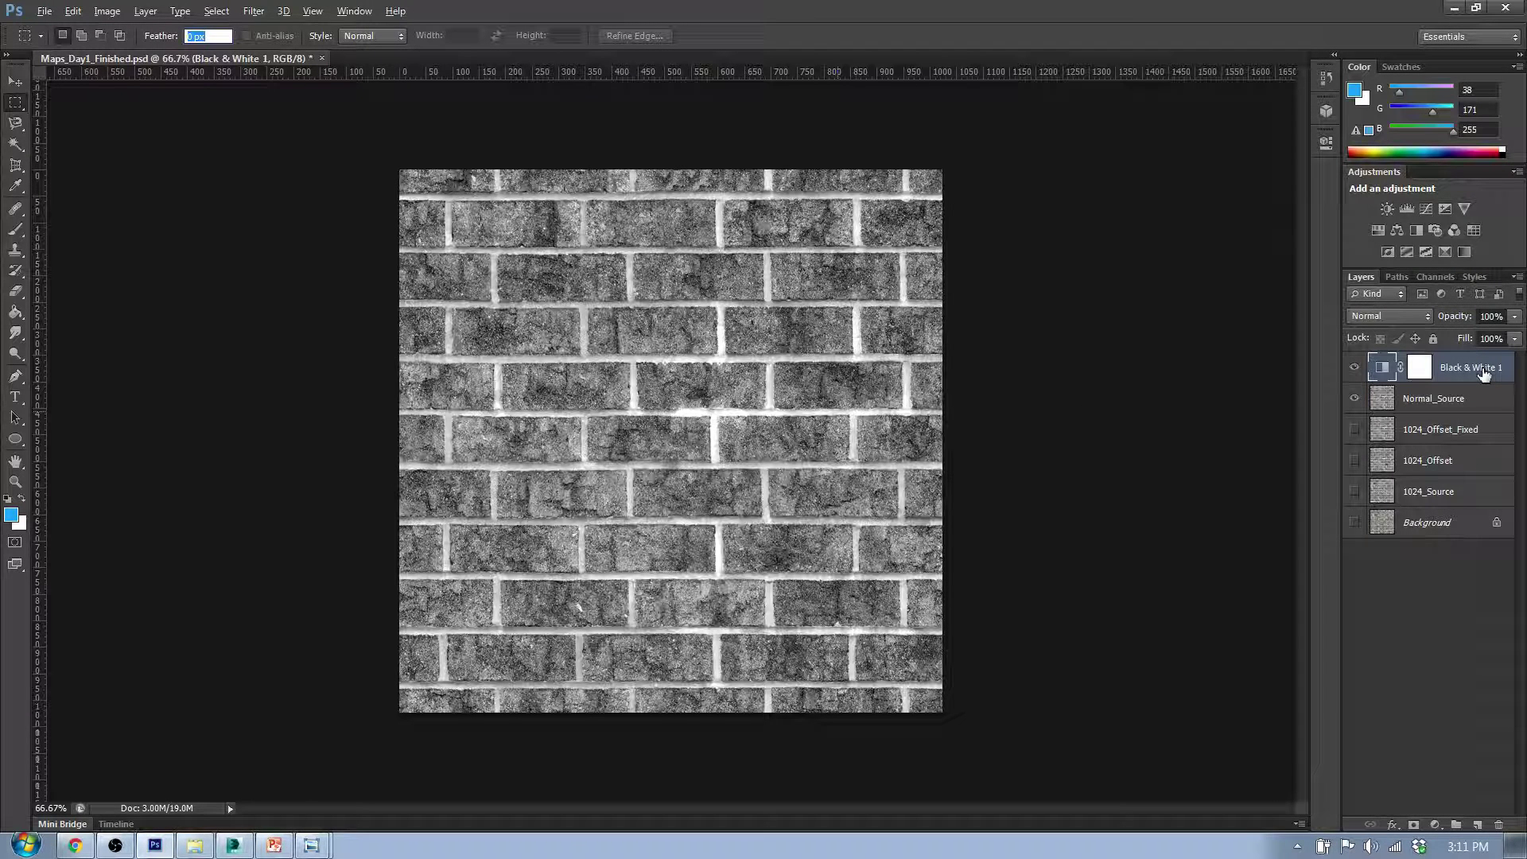
right_click(1484, 374)
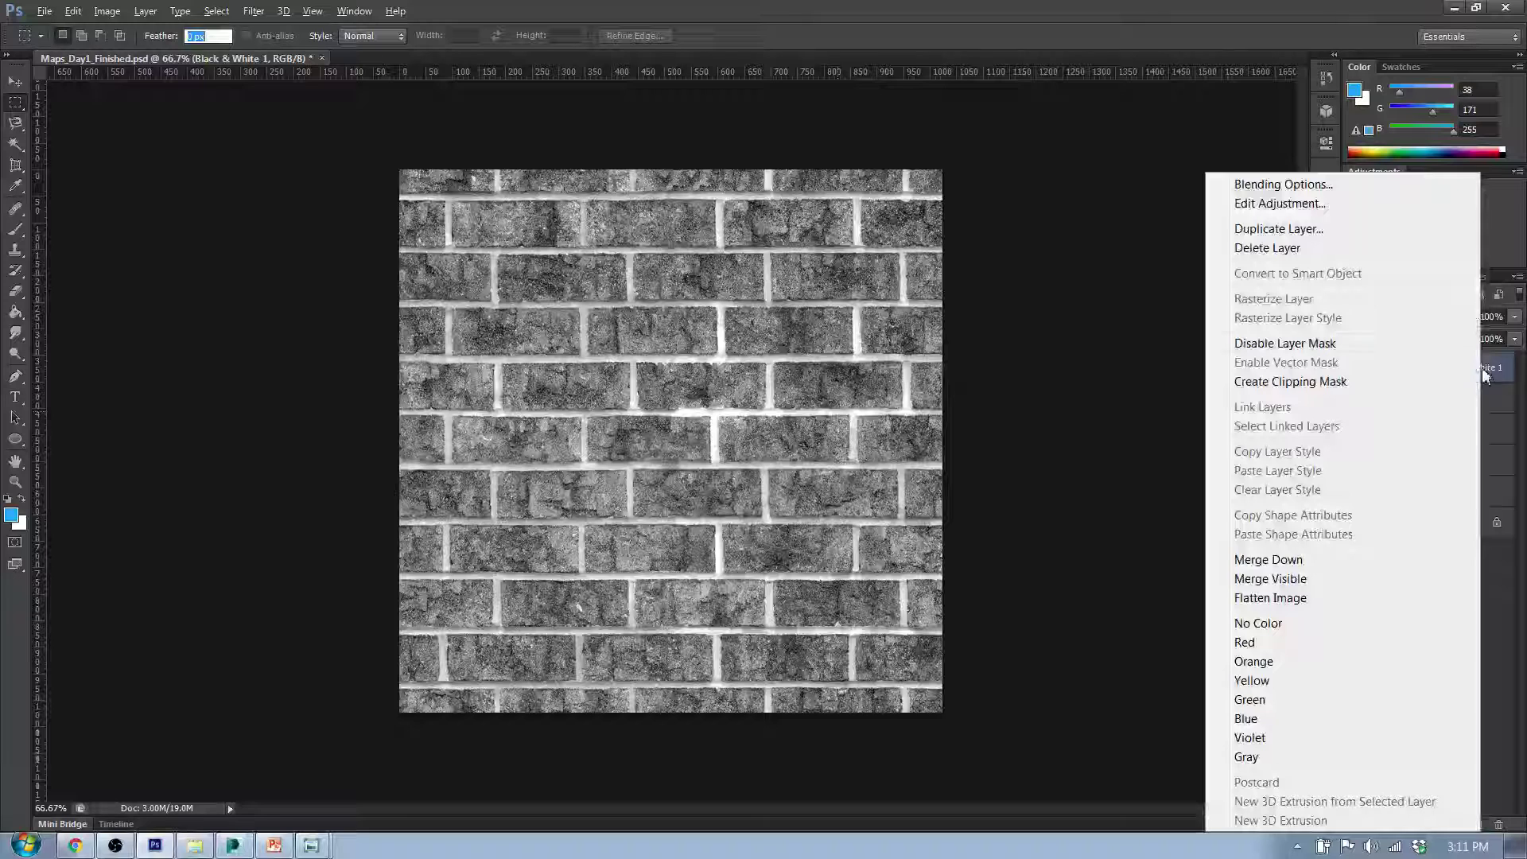
click(1369, 561)
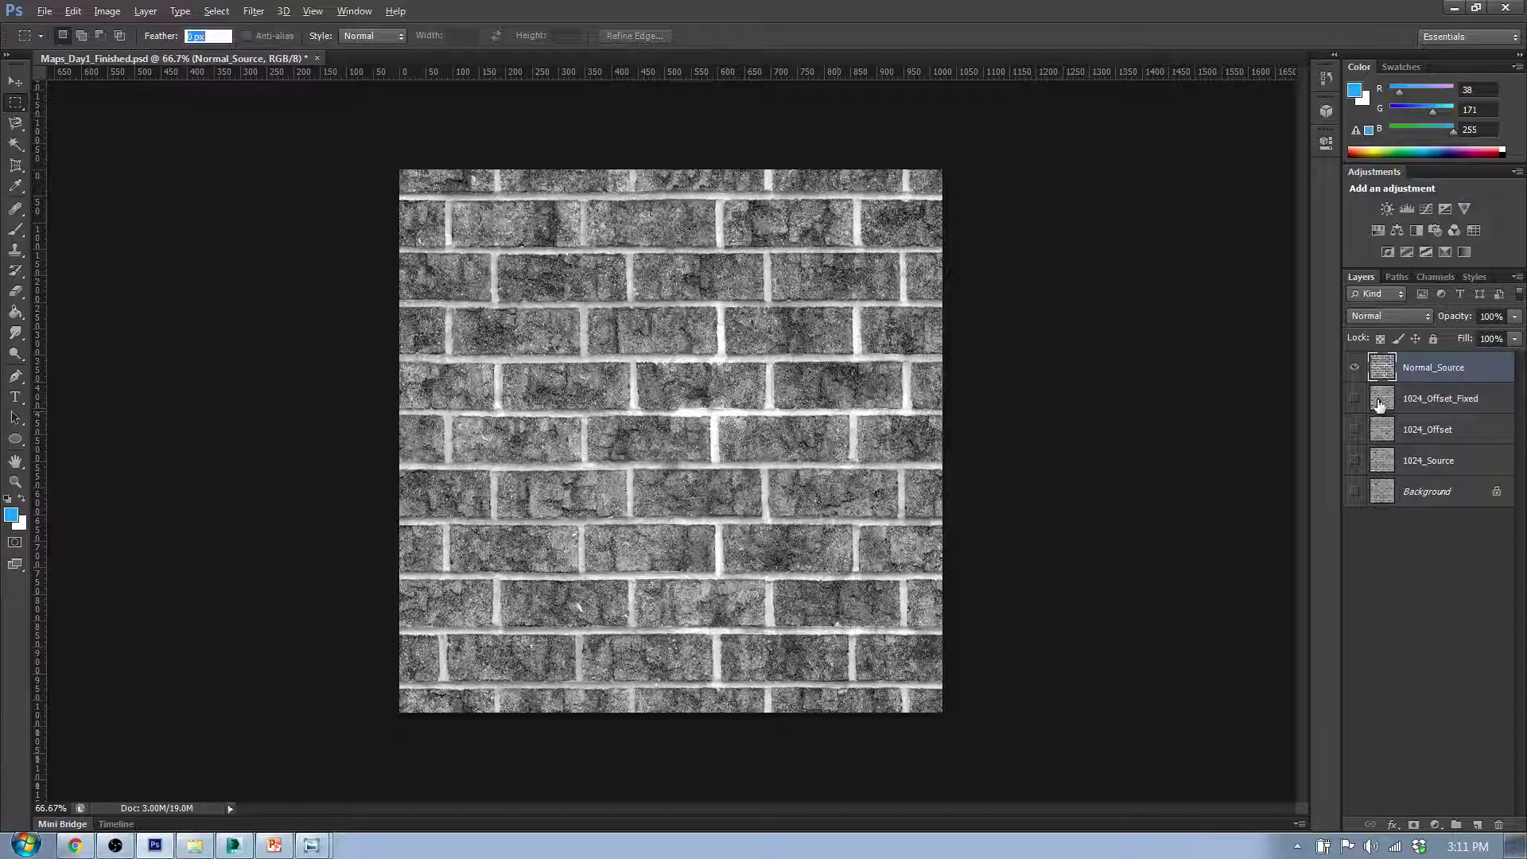
click(1356, 369)
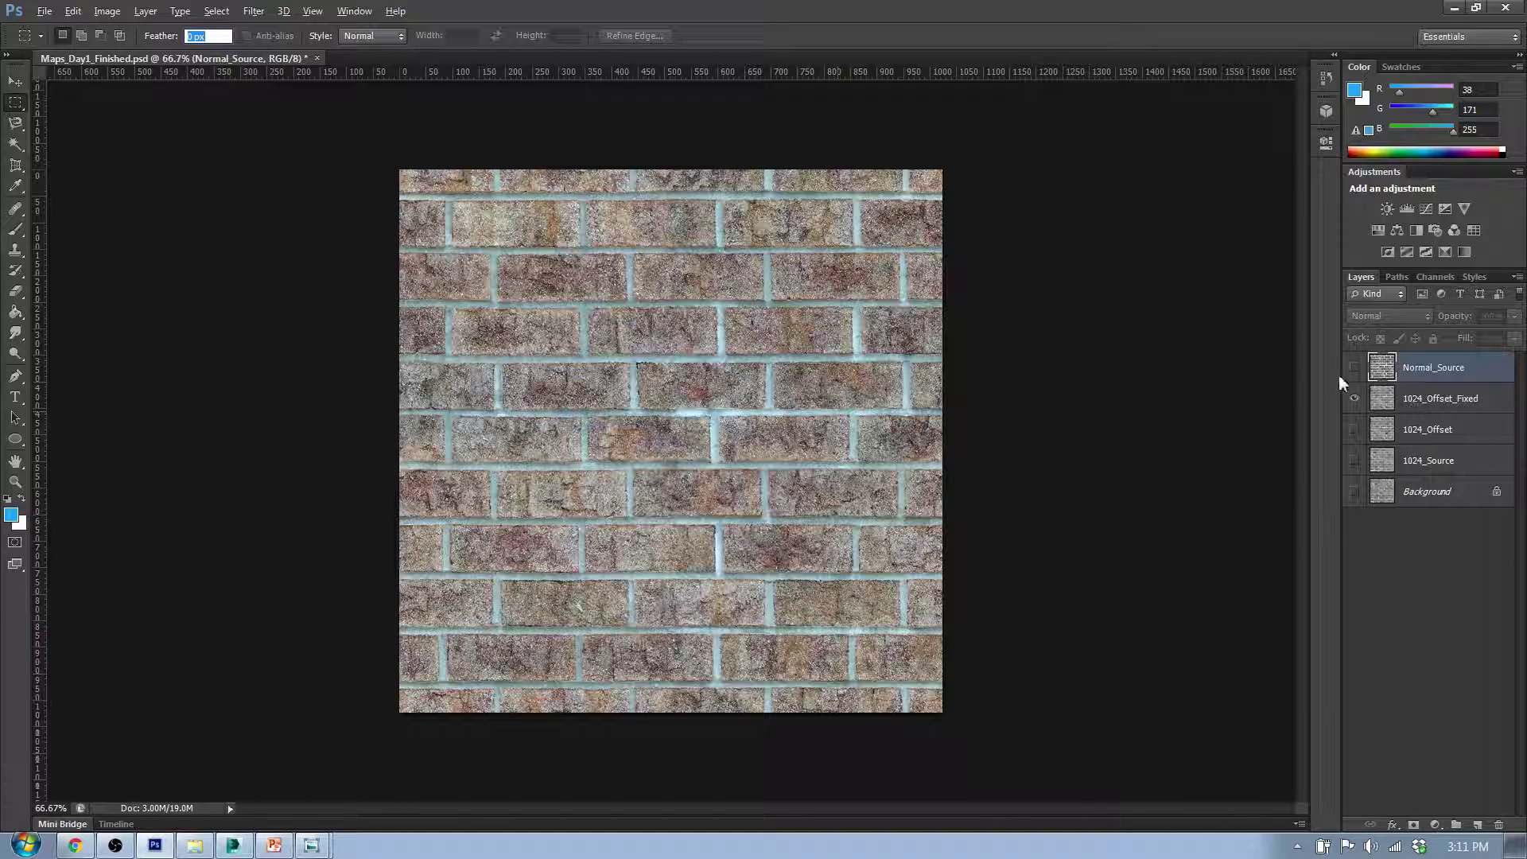
click(1354, 367)
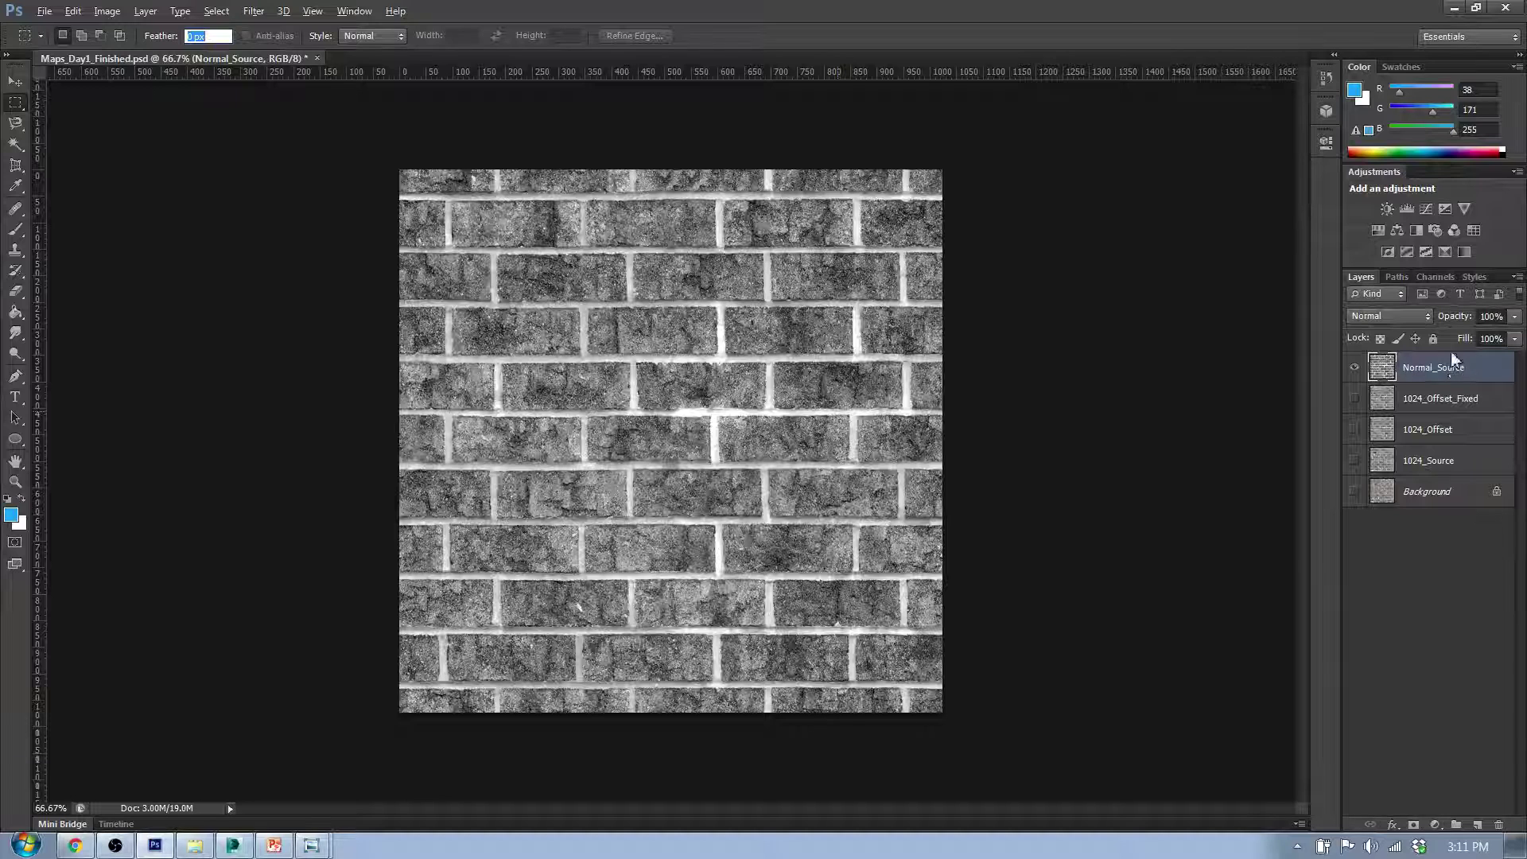
Boost the contrast of Normal_Source with an S-shaped Curves adjustment and merge it down into the layer.
click(1425, 207)
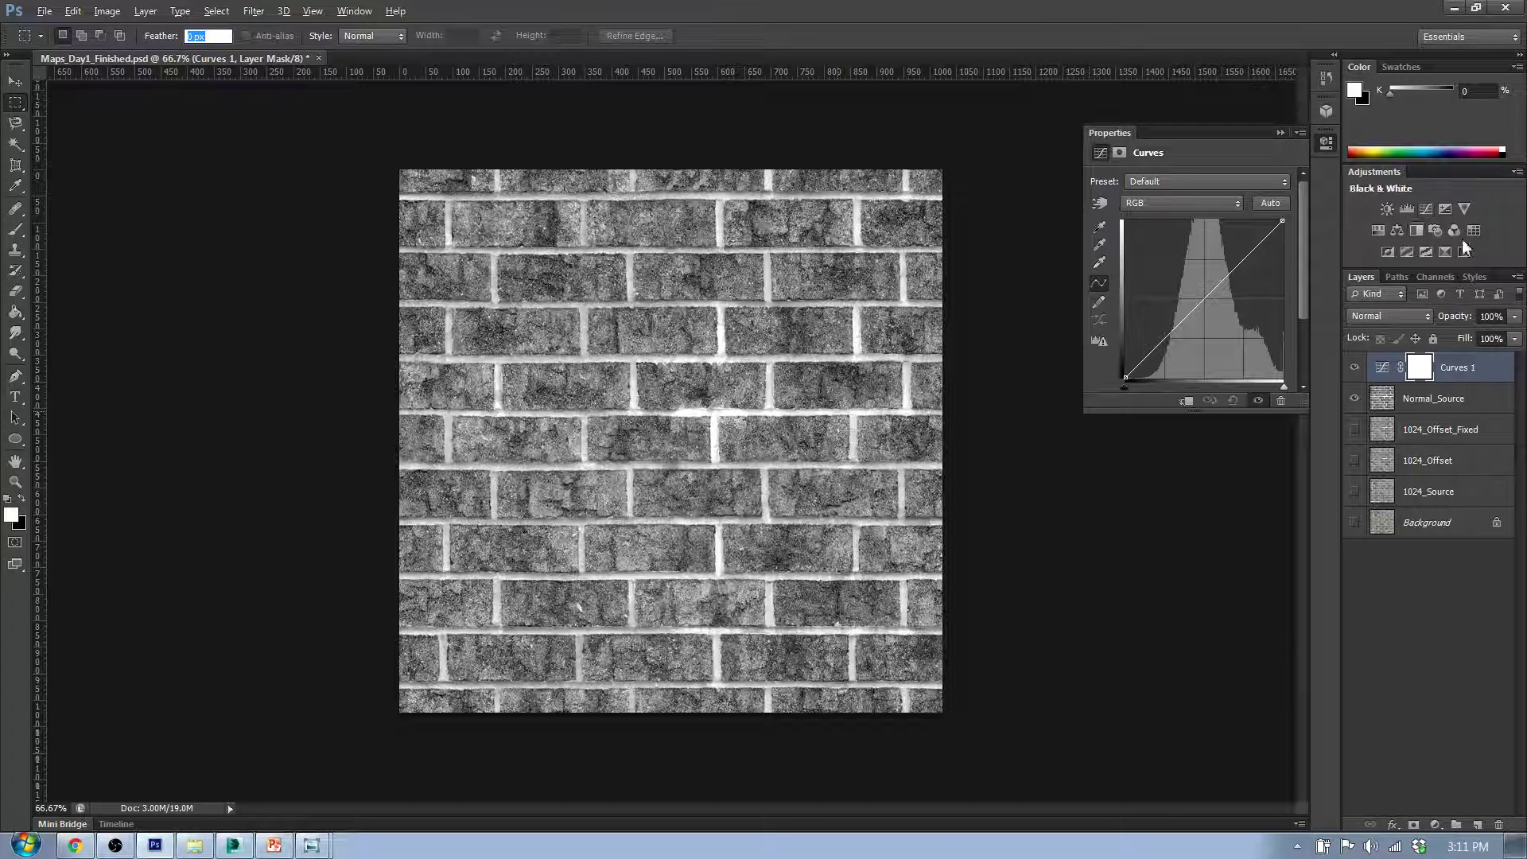
drag(1247, 256, 1241, 242)
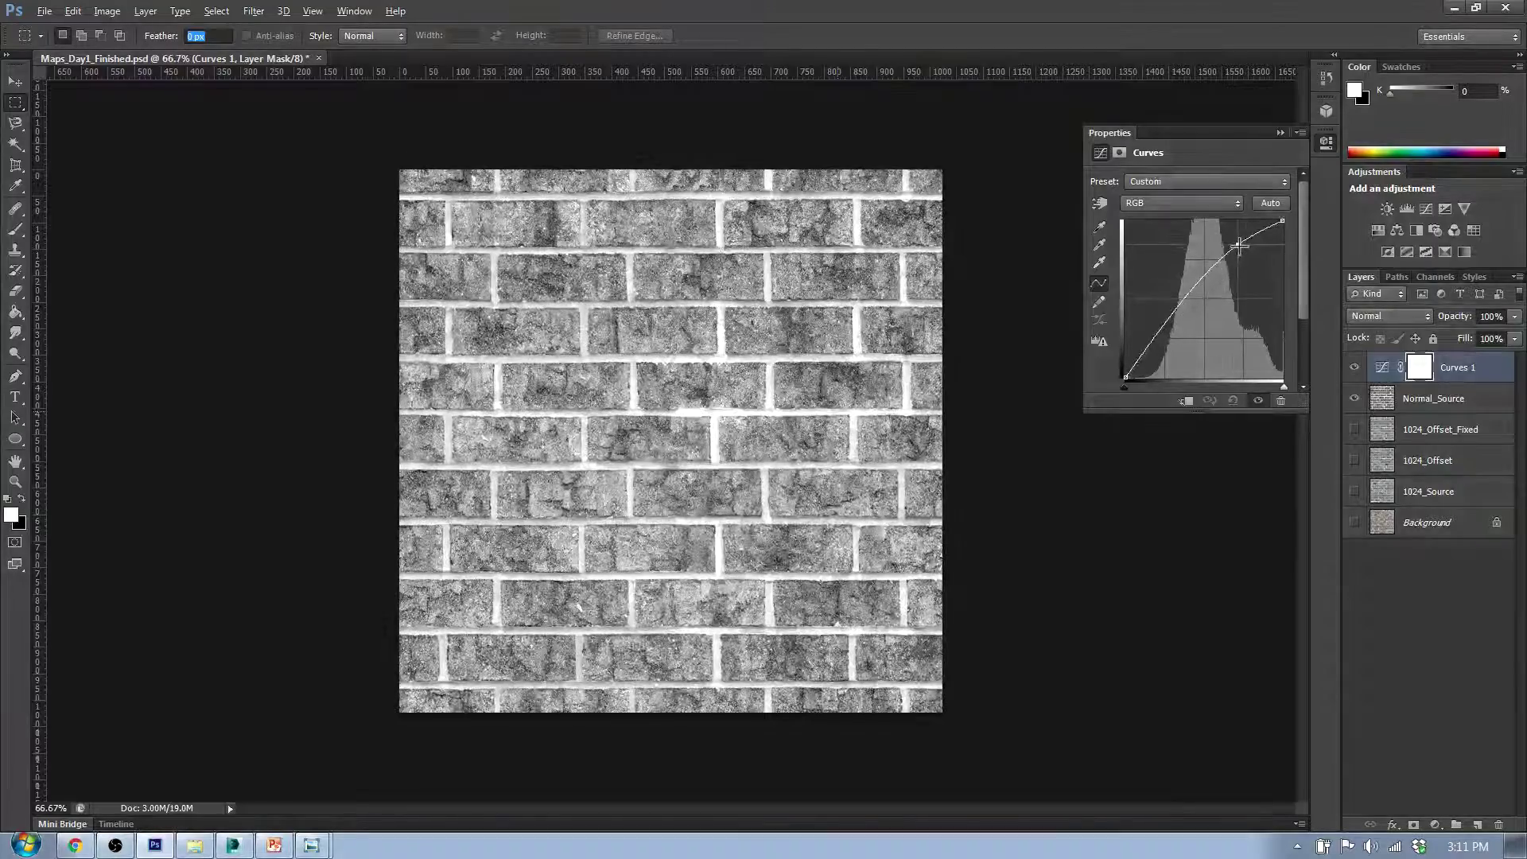
mouse_move(1161, 334)
mouse_down()
mouse_move(1191, 359)
mouse_move(1190, 326)
mouse_up()
drag(1225, 265, 1243, 240)
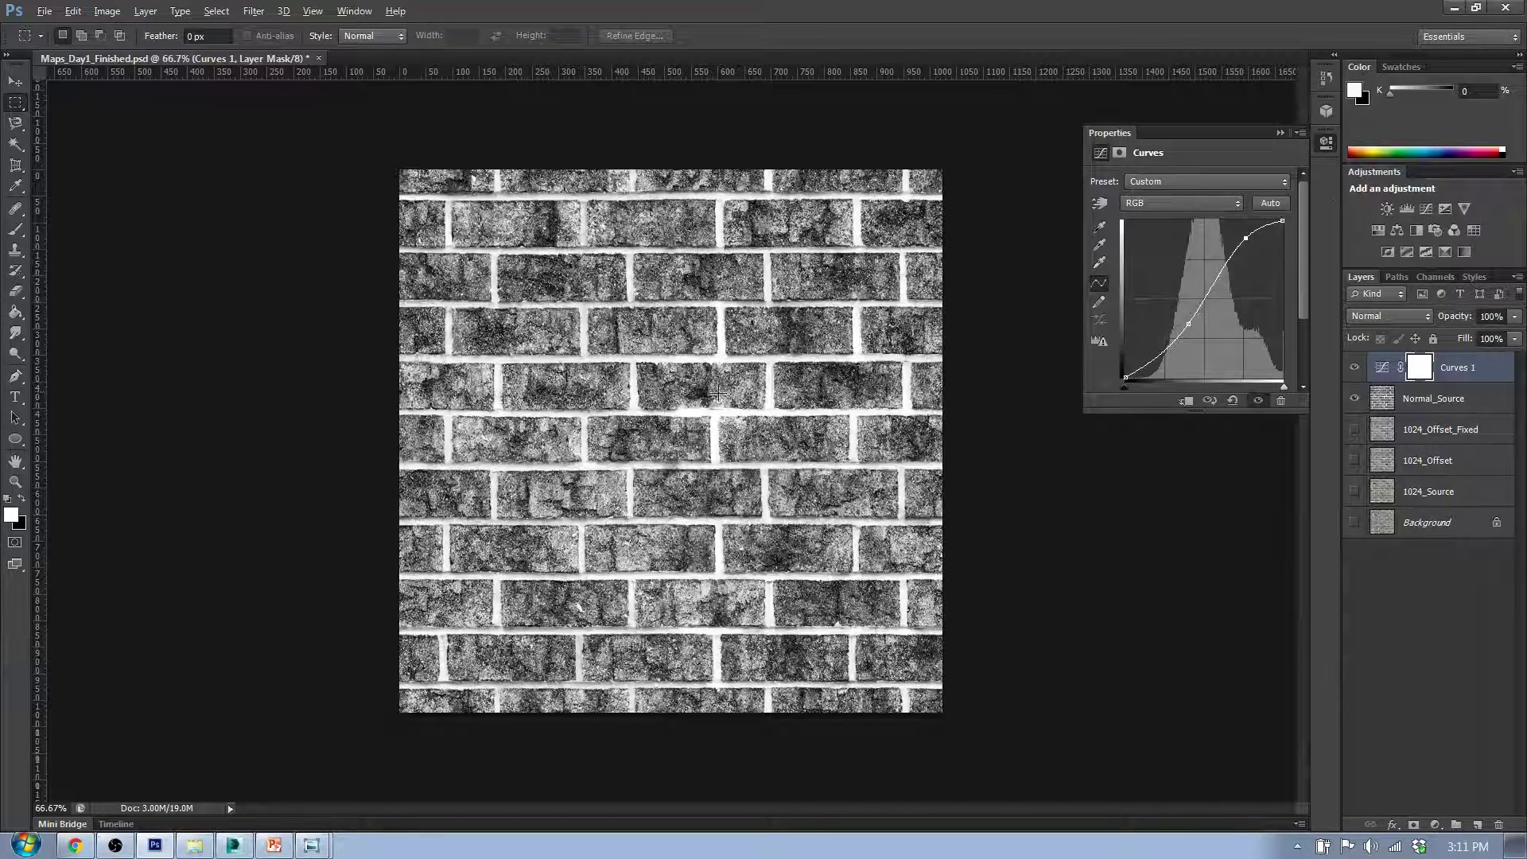
key(Return)
click(1453, 378)
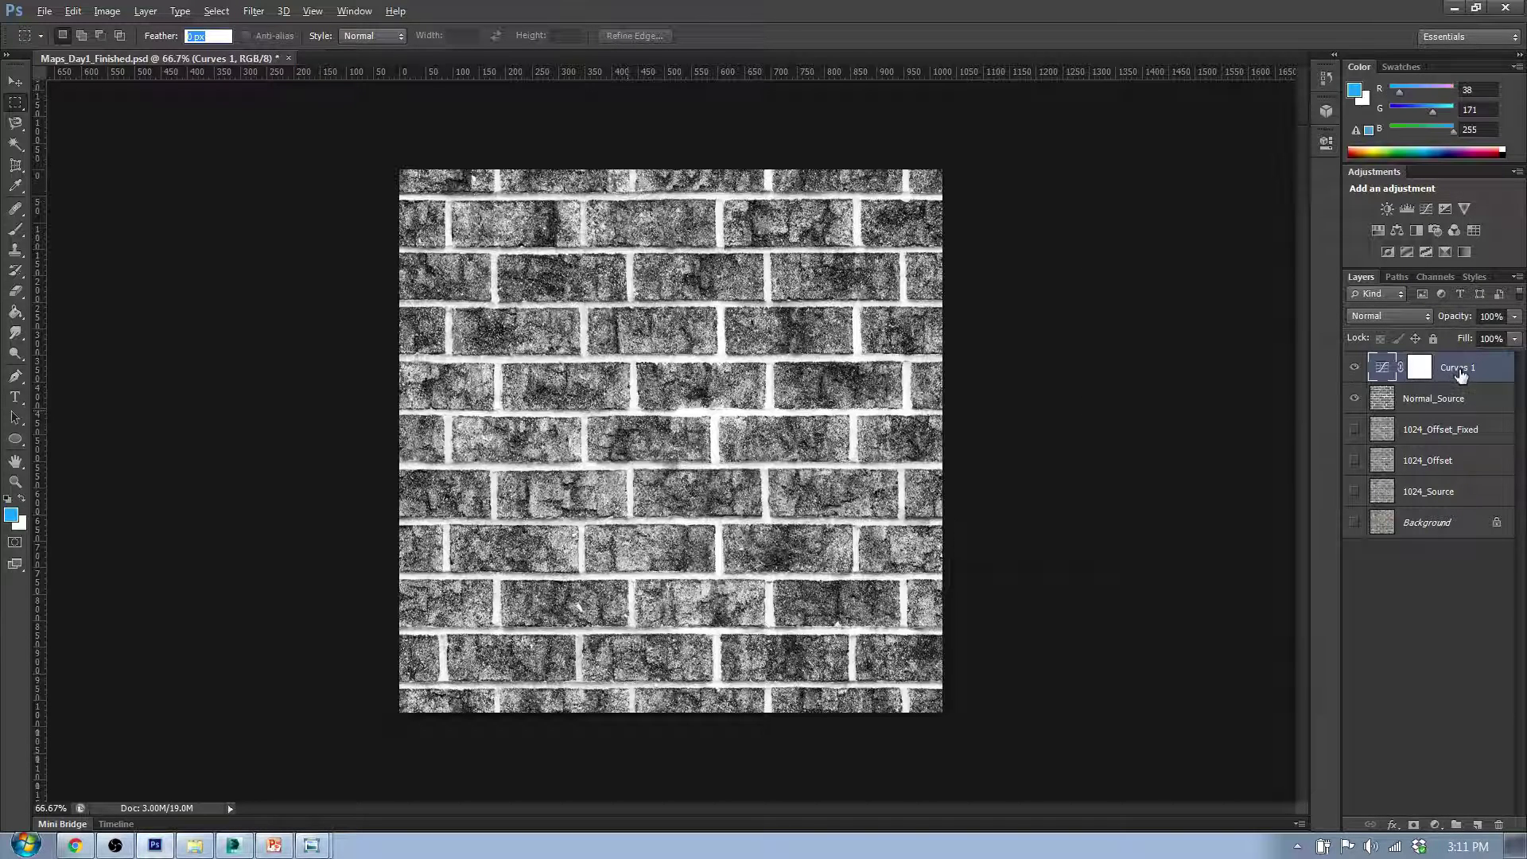
right_click(1459, 373)
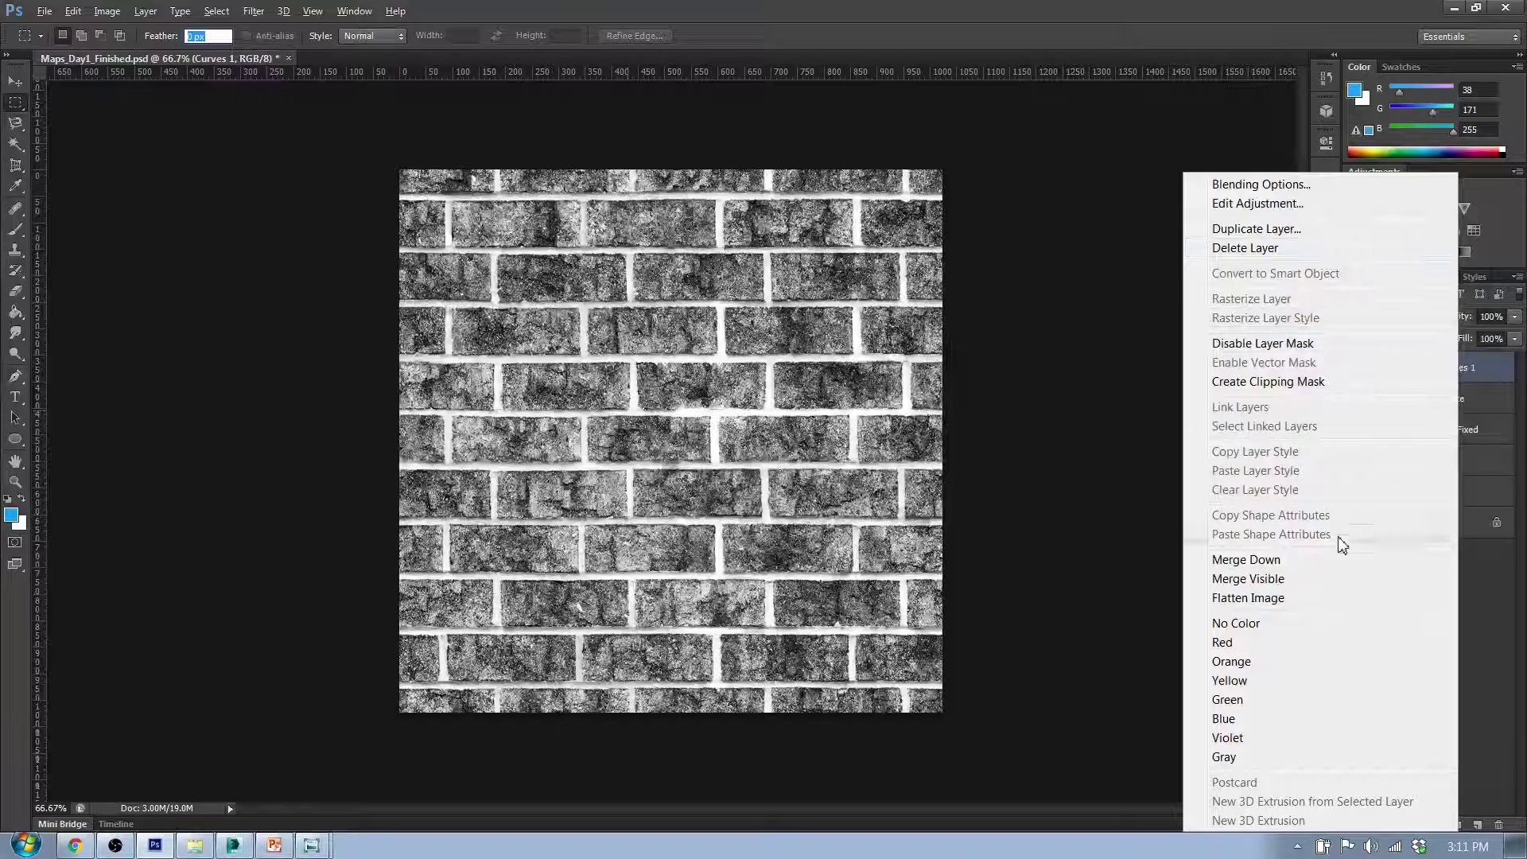
click(1246, 560)
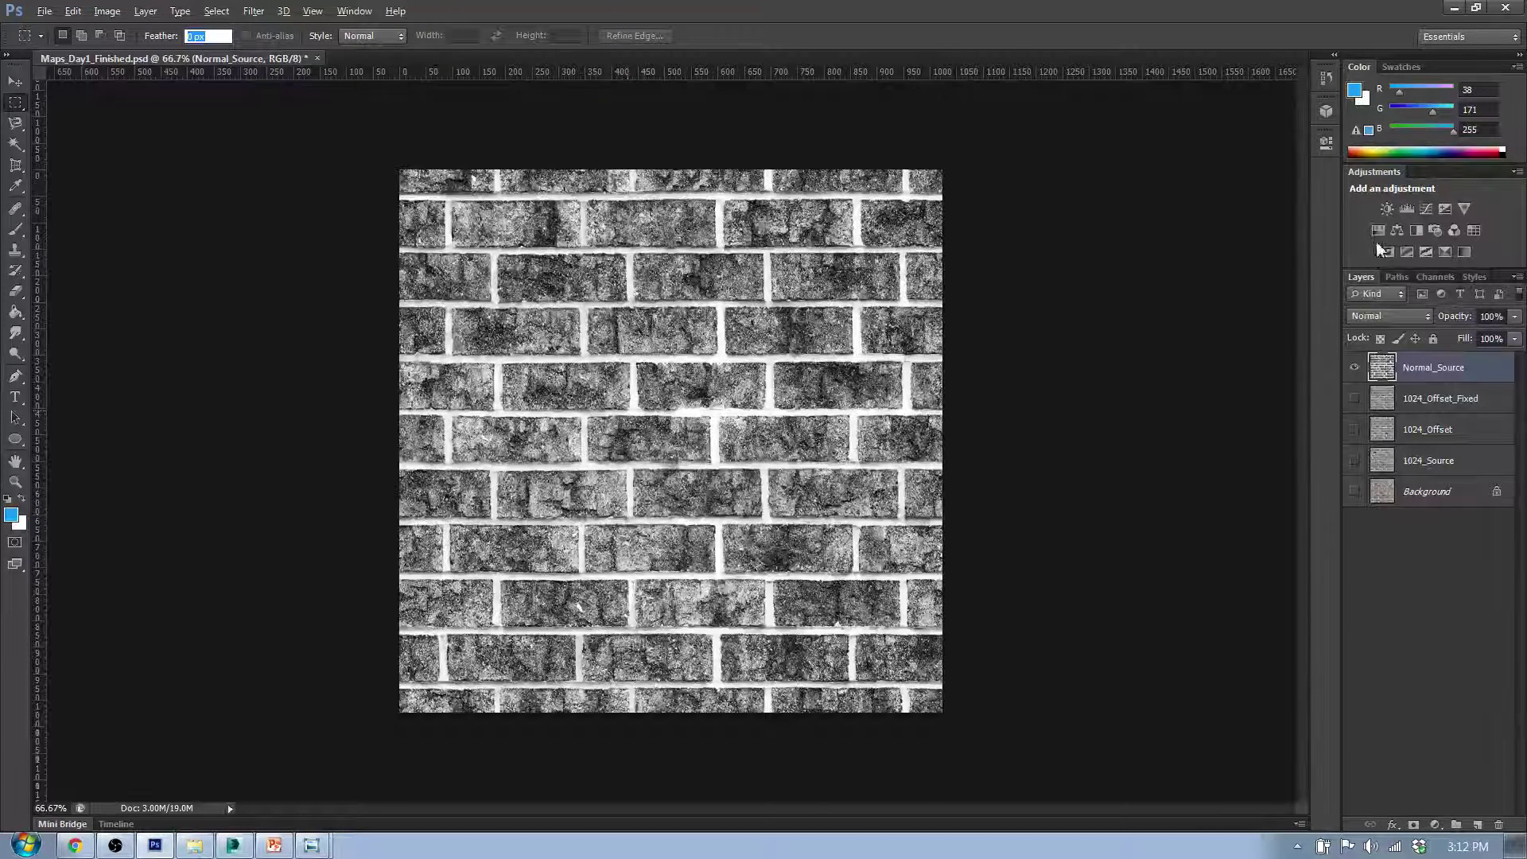
Add a Brightness/Contrast adjustment with Brightness -81 and Contrast -38 above Normal_Source and merge it down.
click(1386, 210)
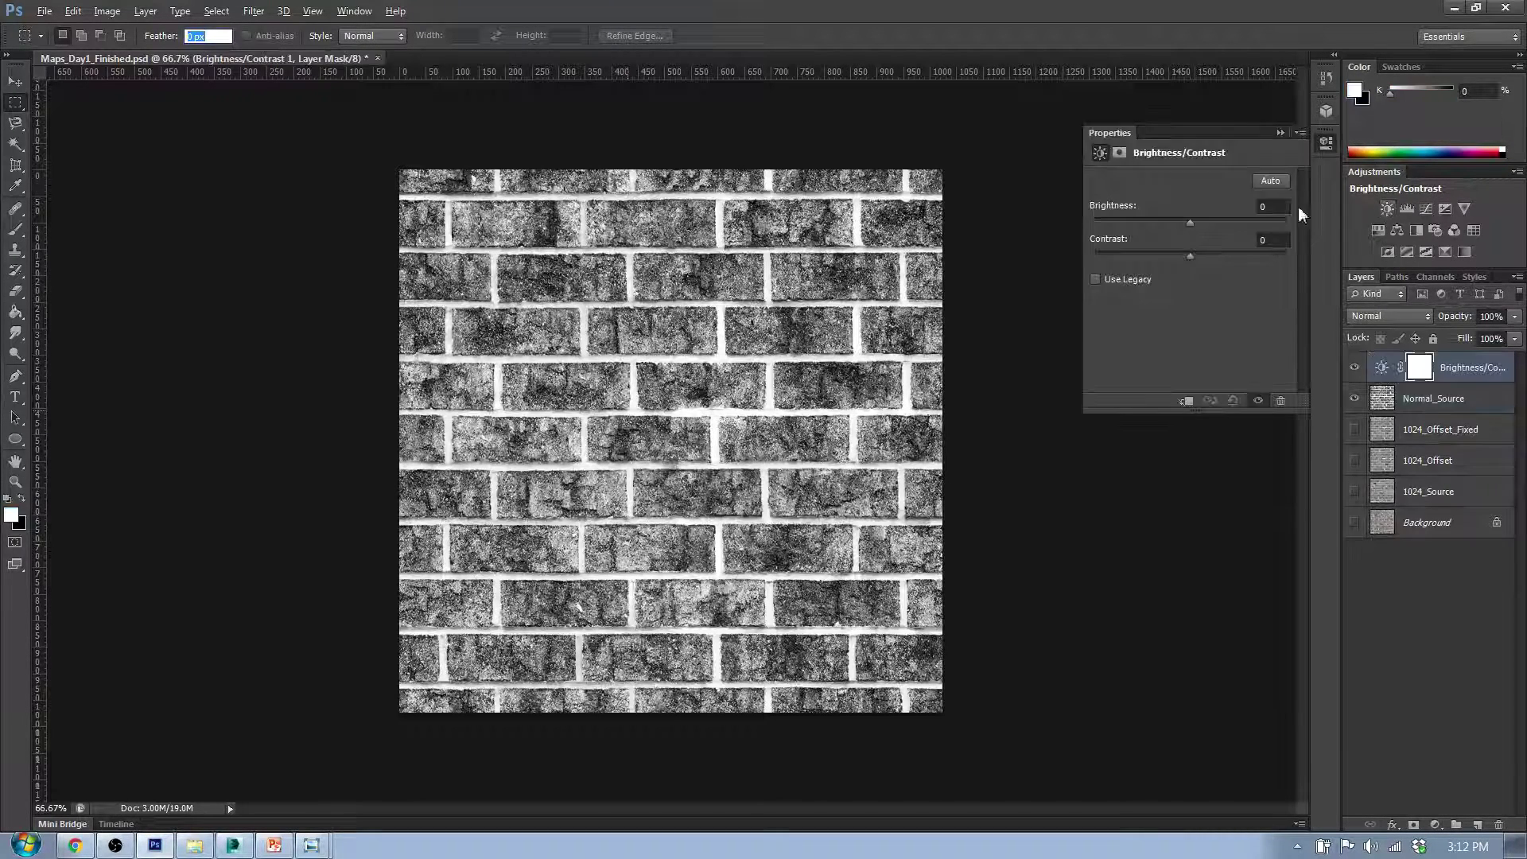
drag(1190, 222, 1097, 261)
drag(1169, 221, 1138, 222)
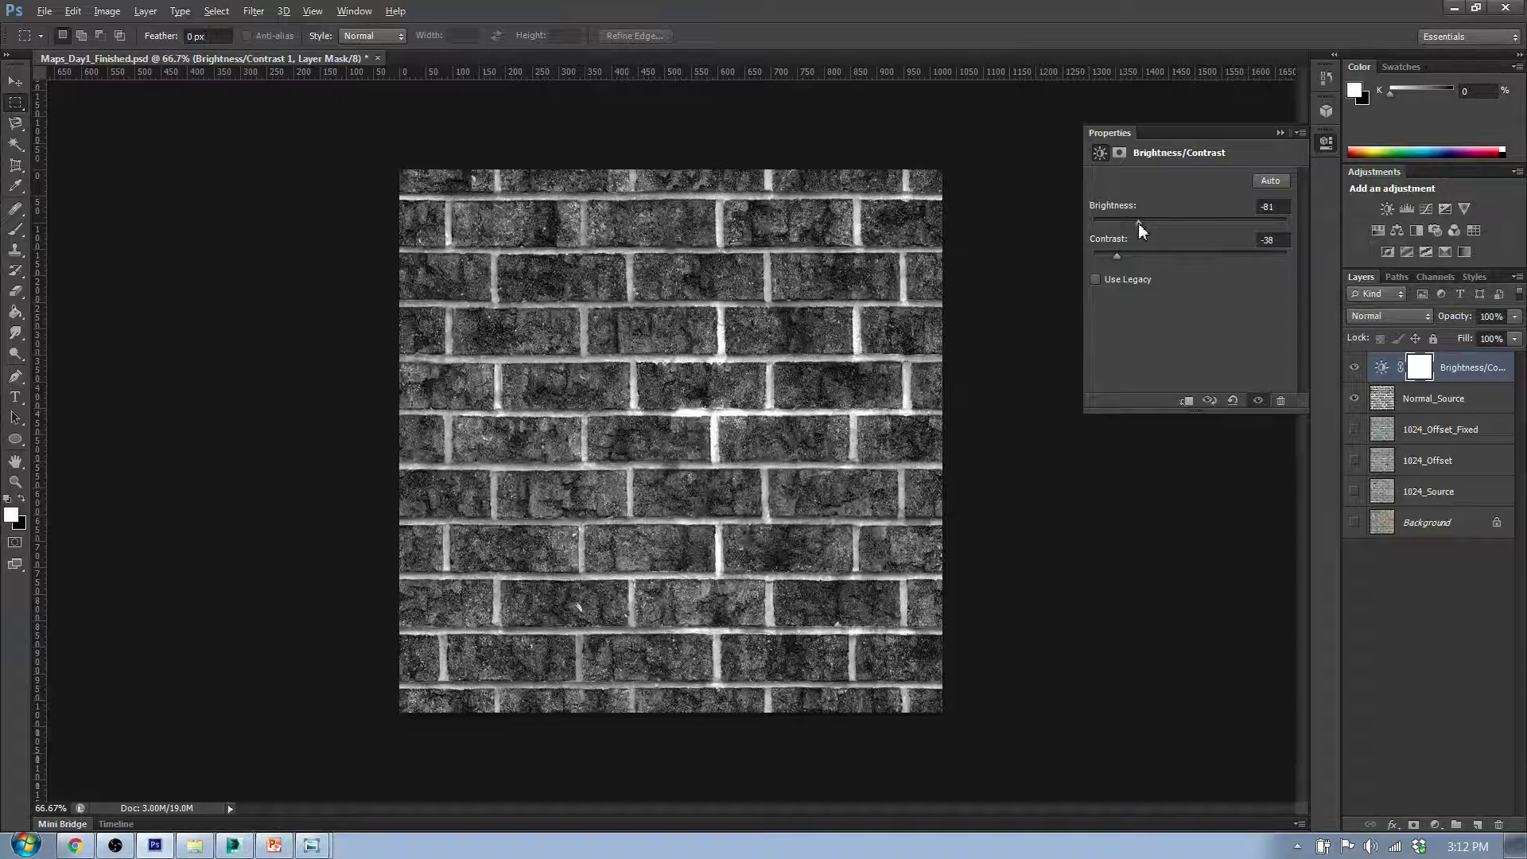
click(1479, 379)
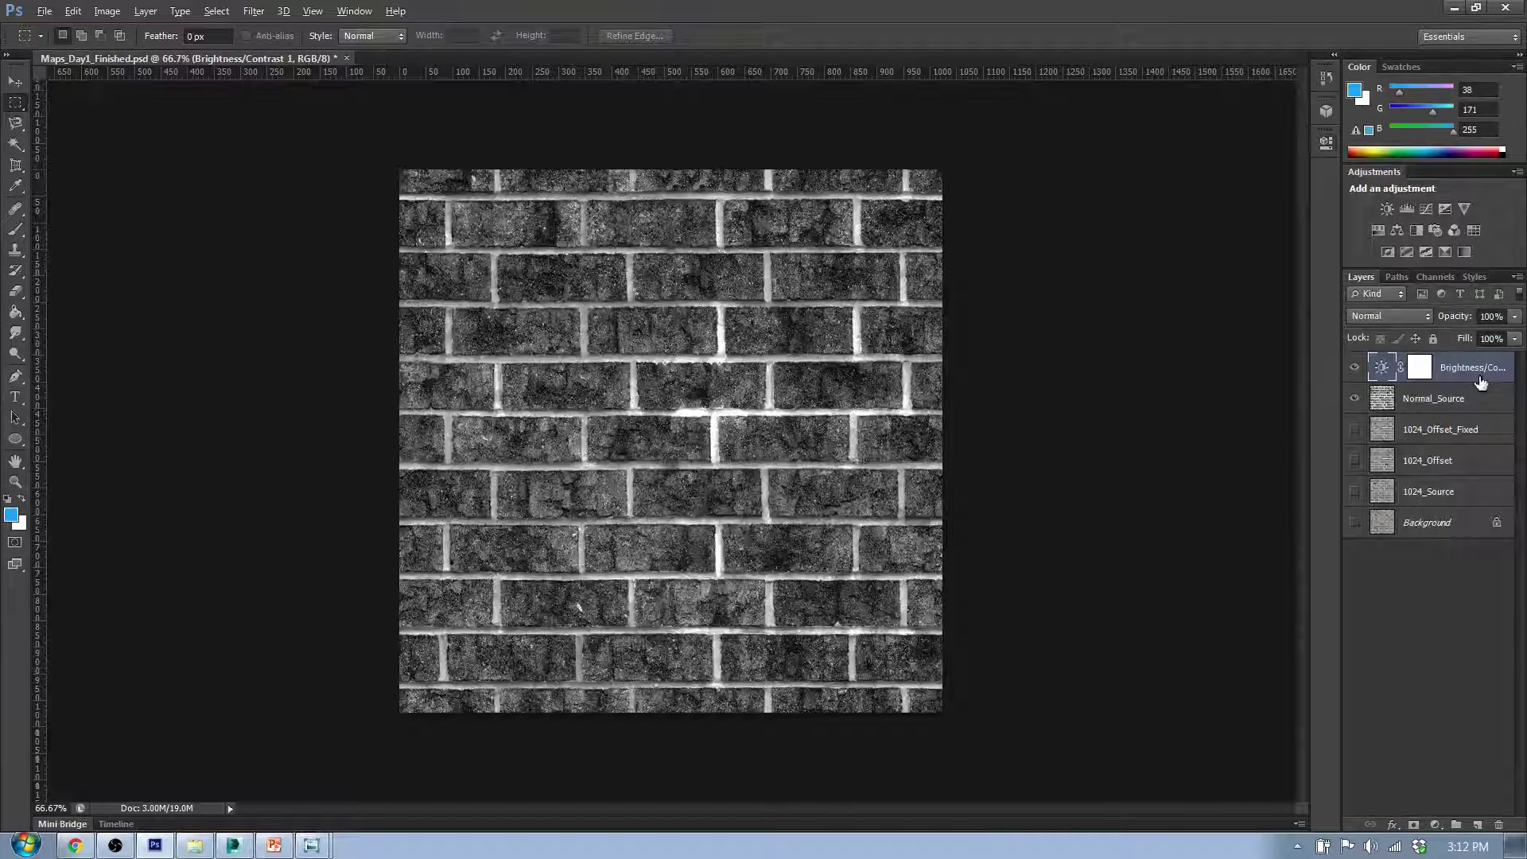
right_click(1471, 381)
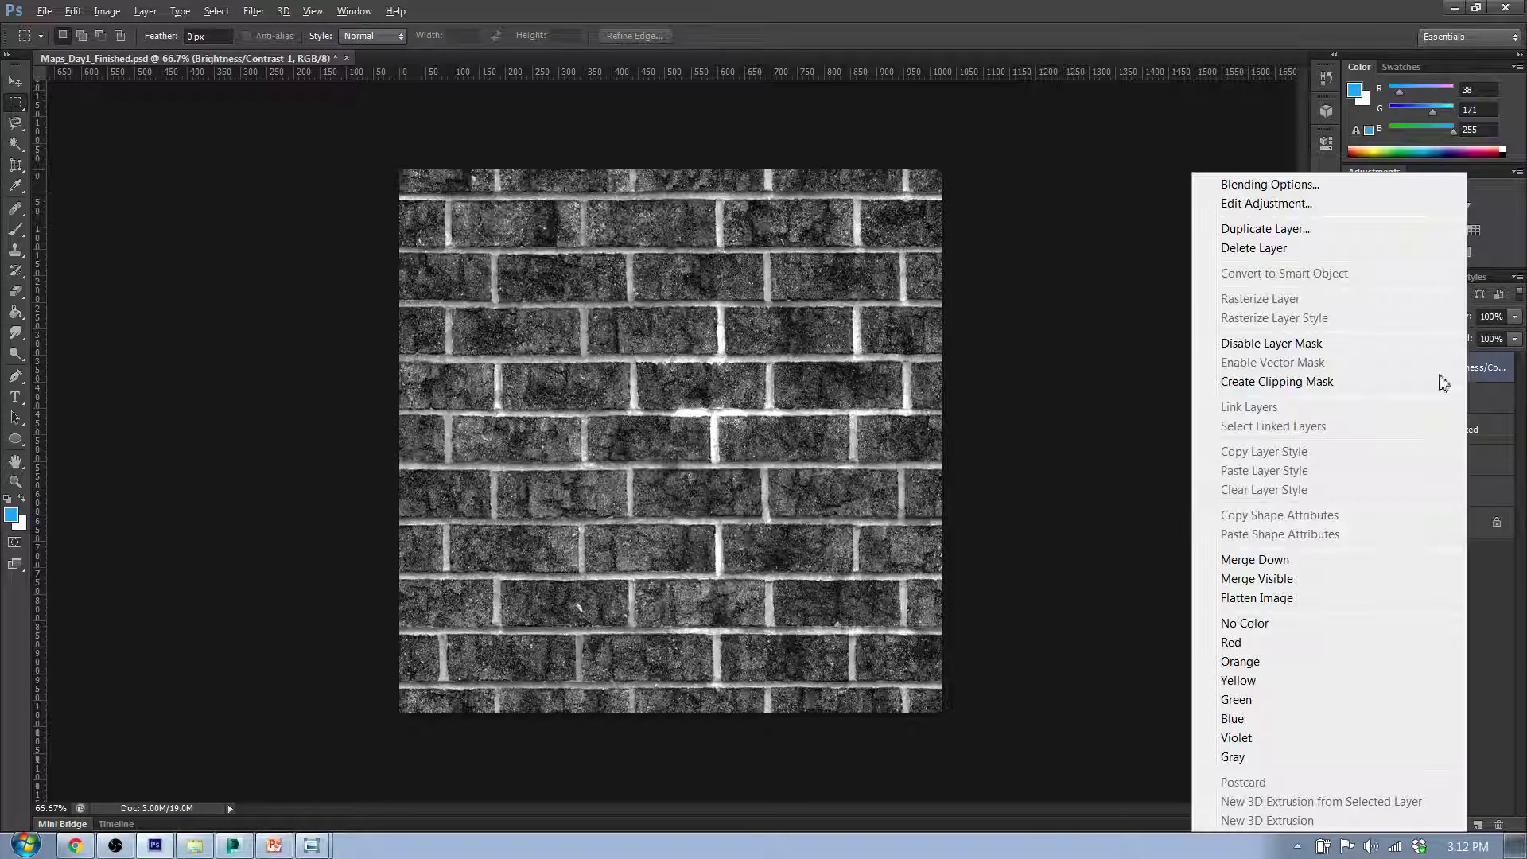
click(1323, 556)
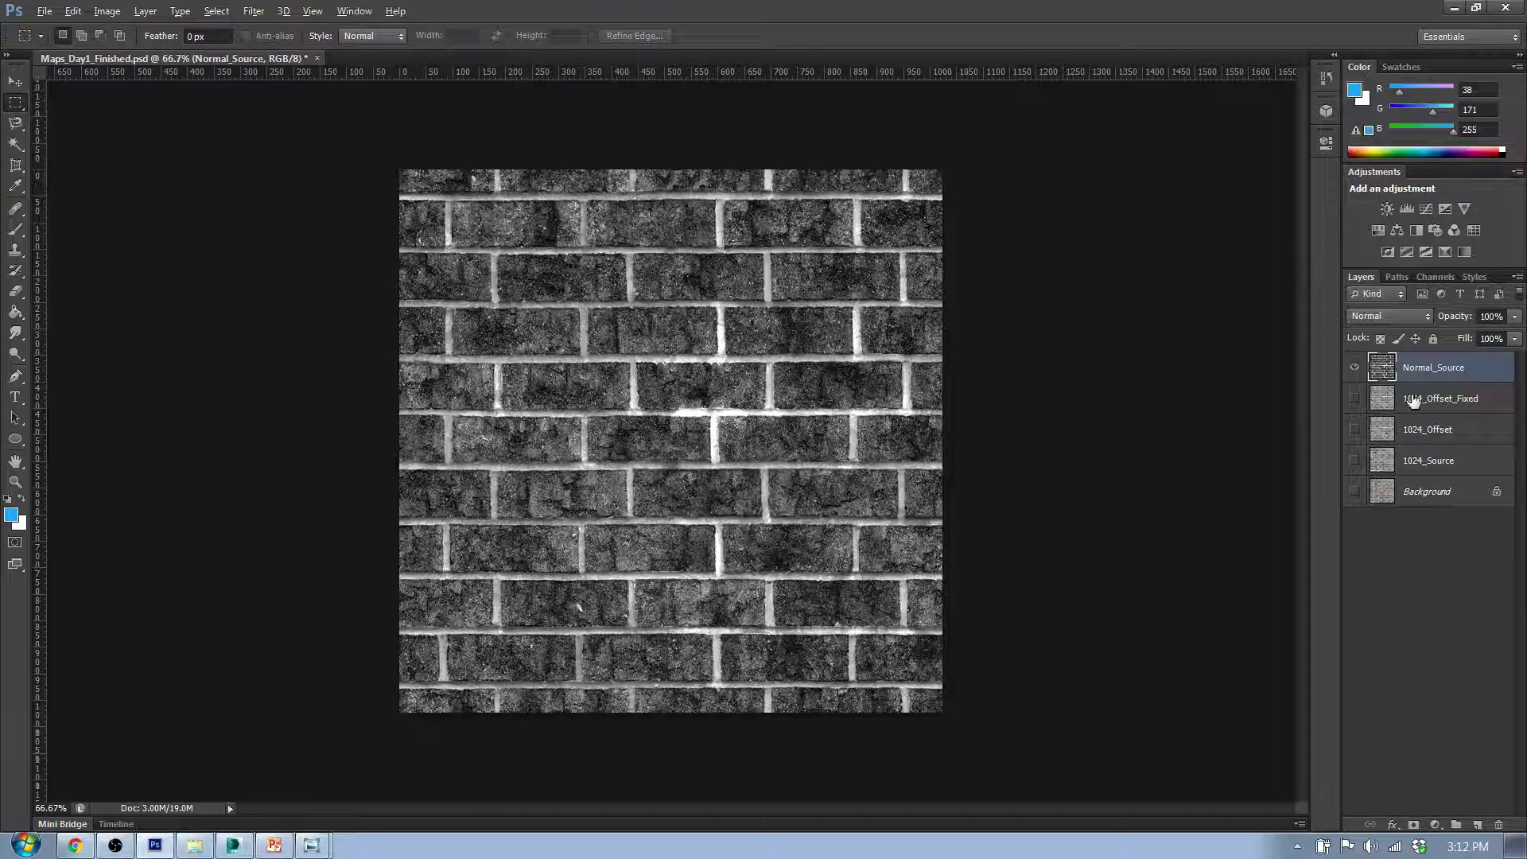
Add an Invert adjustment above Normal_Source so the mortar turns dark, and merge it down into the layer.
click(1386, 251)
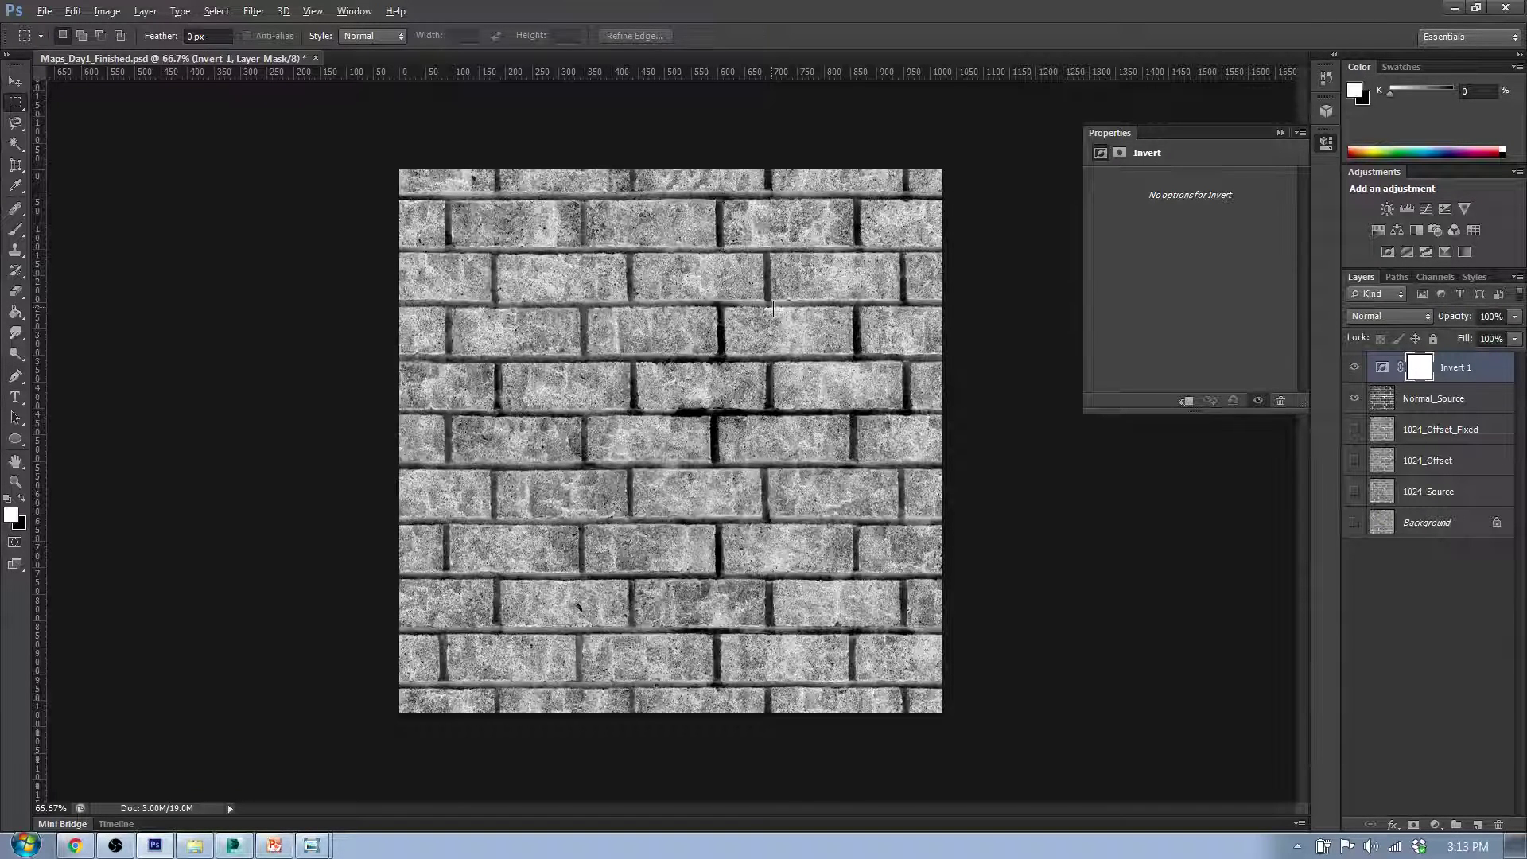
key(Return)
click(1450, 382)
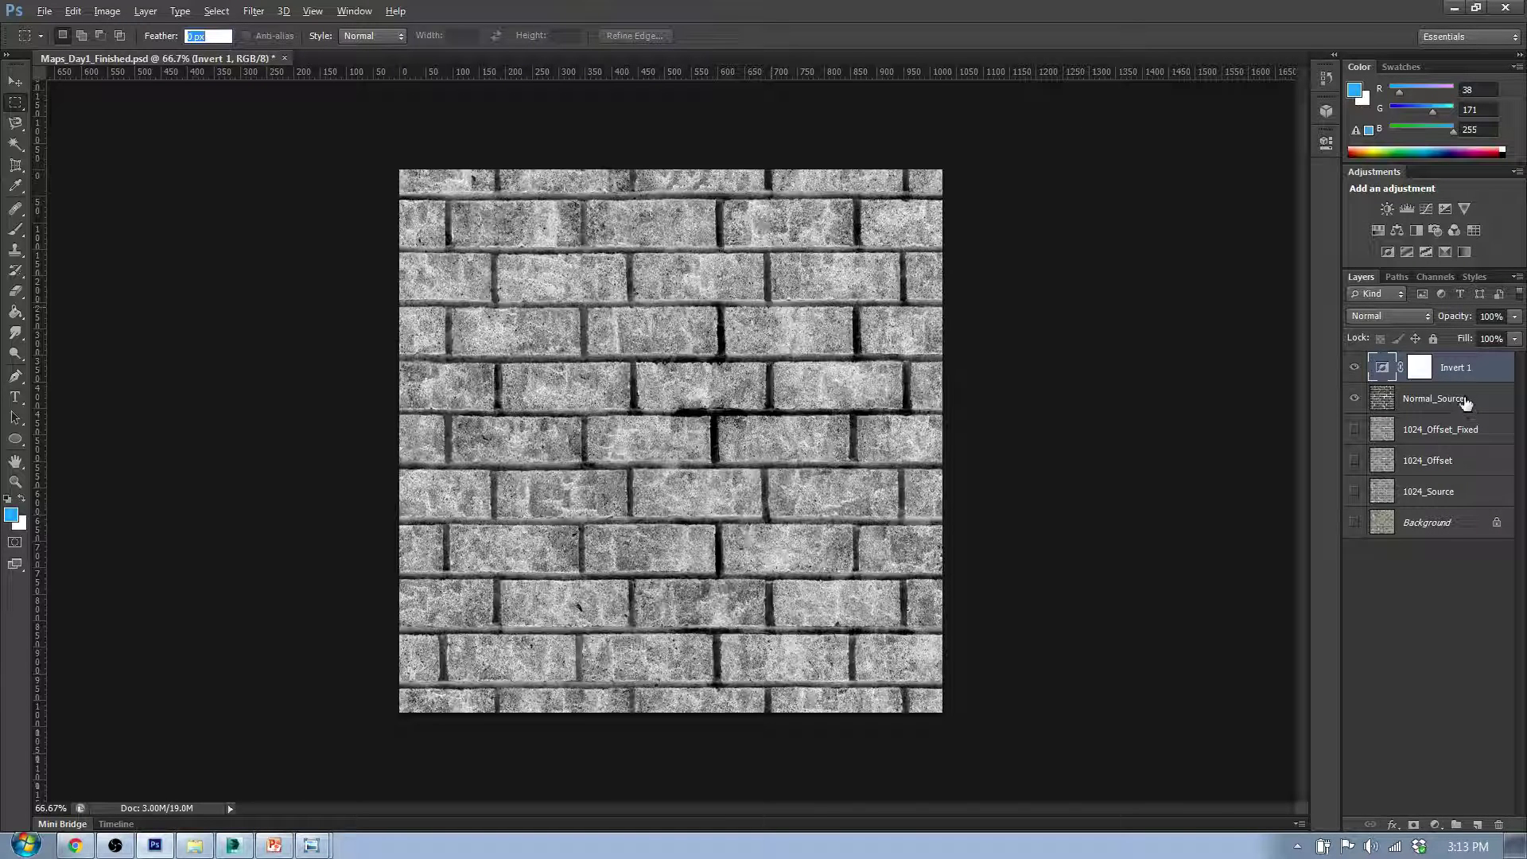
right_click(1467, 387)
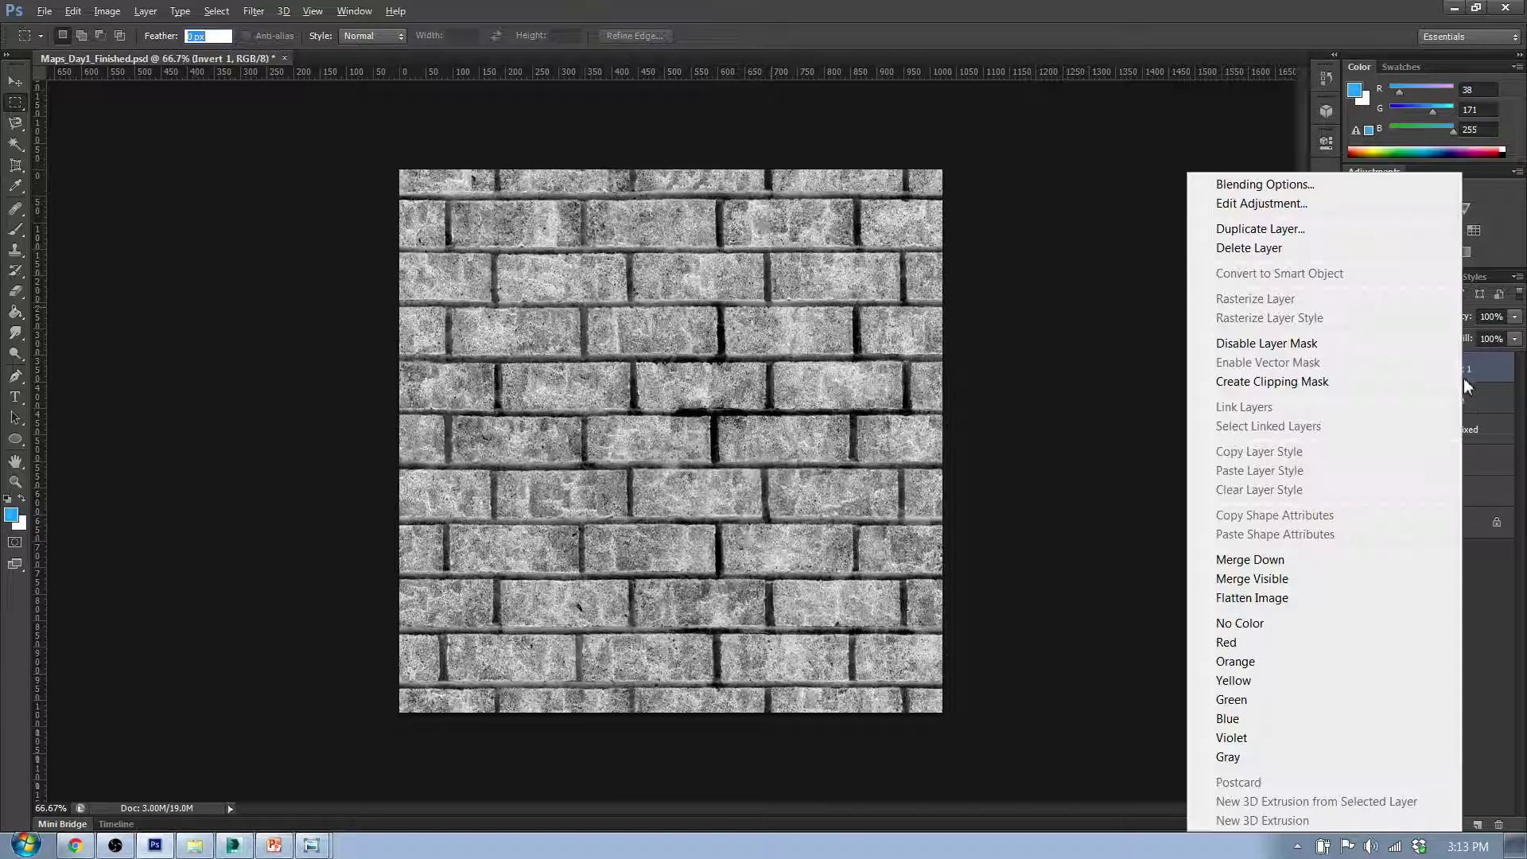
click(1301, 559)
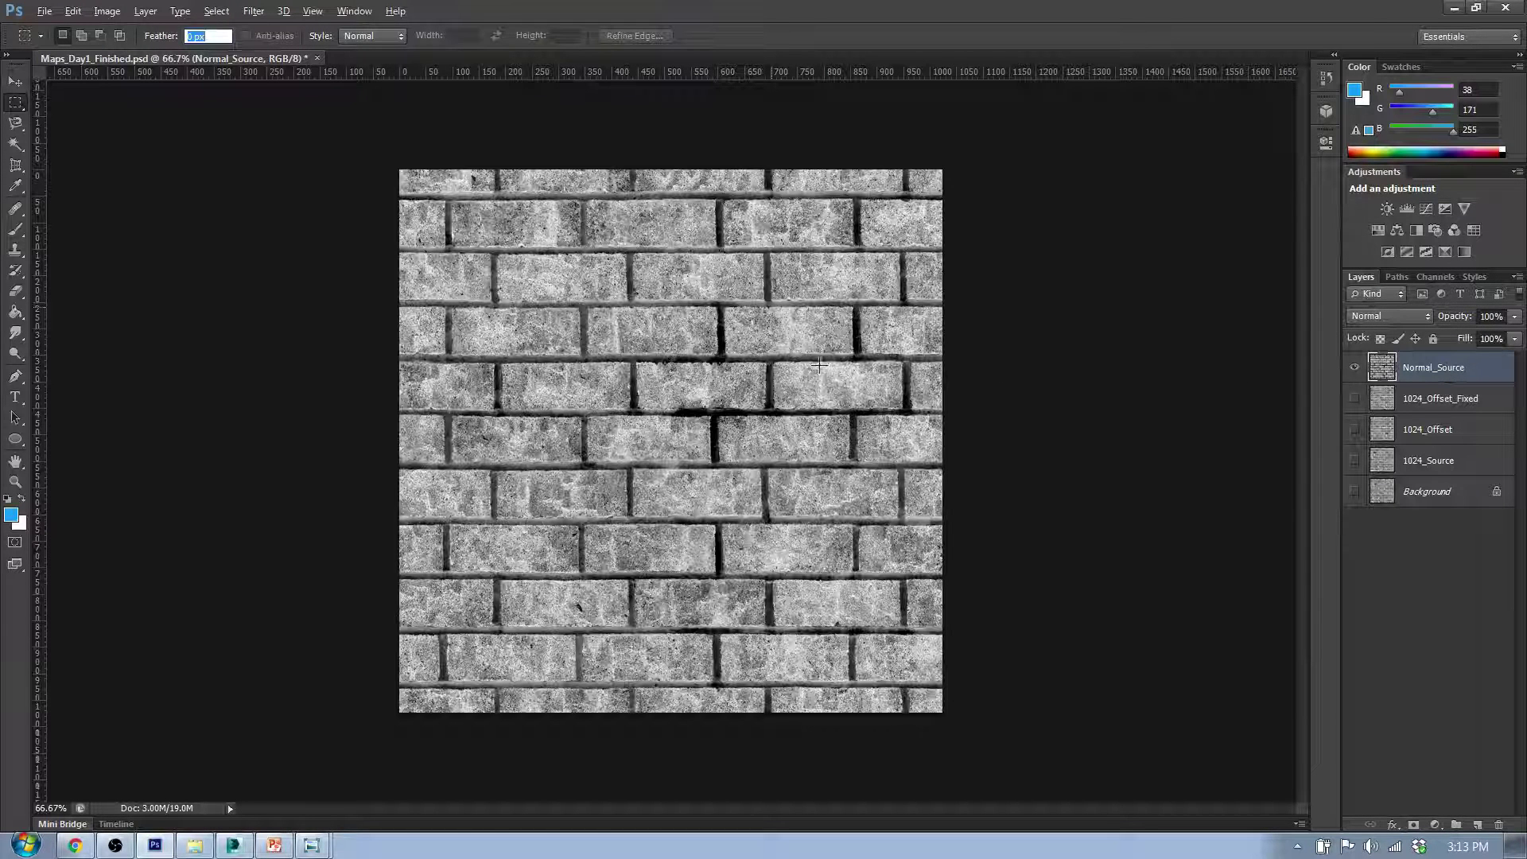
Add another Brightness/Contrast adjustment with Brightness -36 and Contrast 17 to the inverted bricks and merge it into Normal_Source.
click(1386, 210)
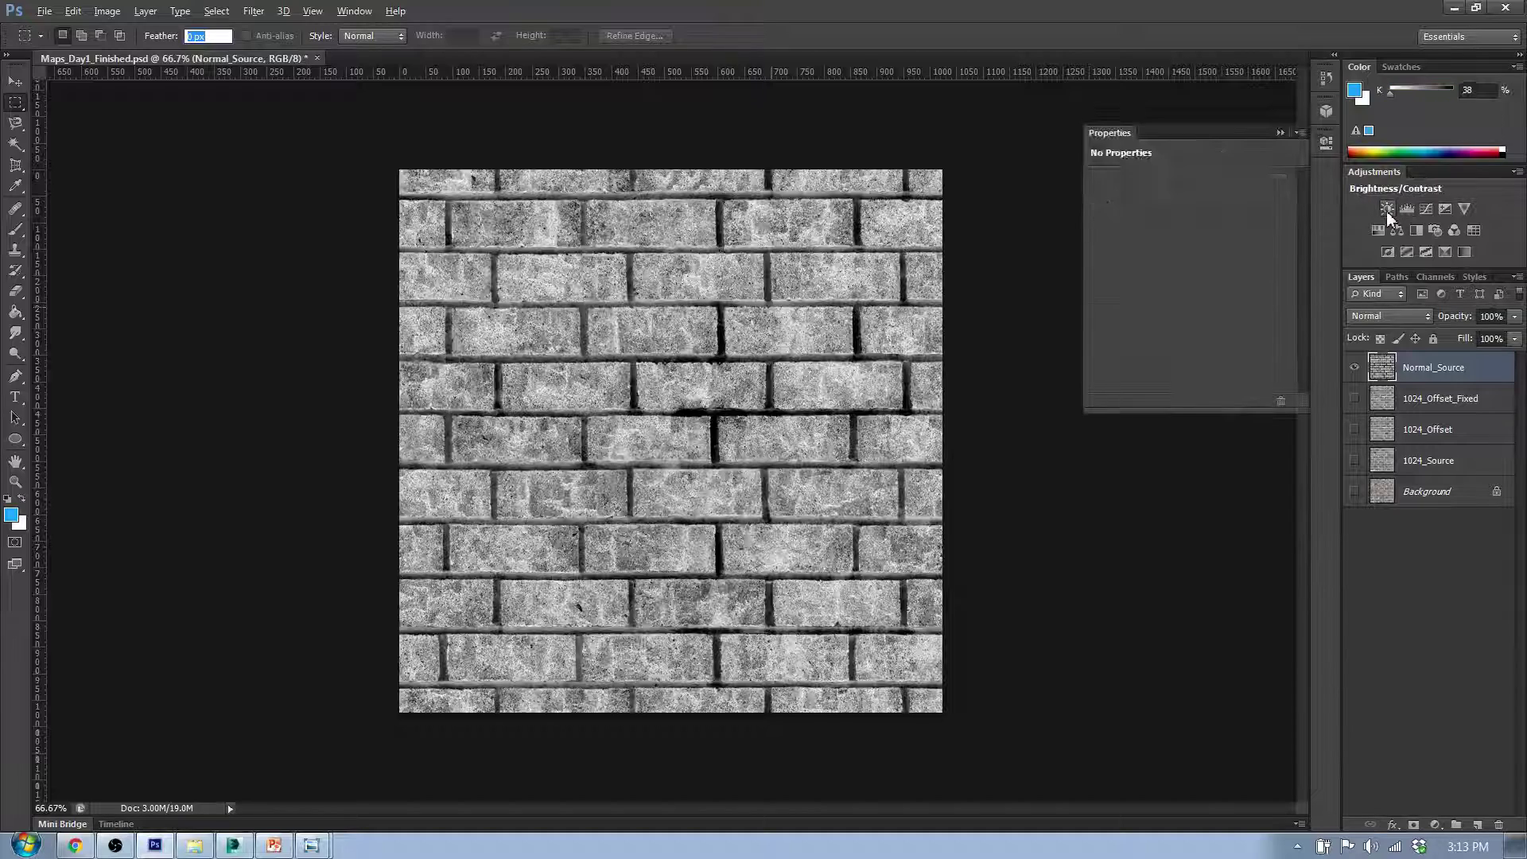
mouse_move(1186, 223)
mouse_down()
mouse_move(1153, 227)
mouse_move(1174, 256)
mouse_move(1257, 237)
mouse_move(1191, 255)
mouse_move(1207, 250)
mouse_move(1138, 226)
mouse_move(1166, 222)
mouse_up()
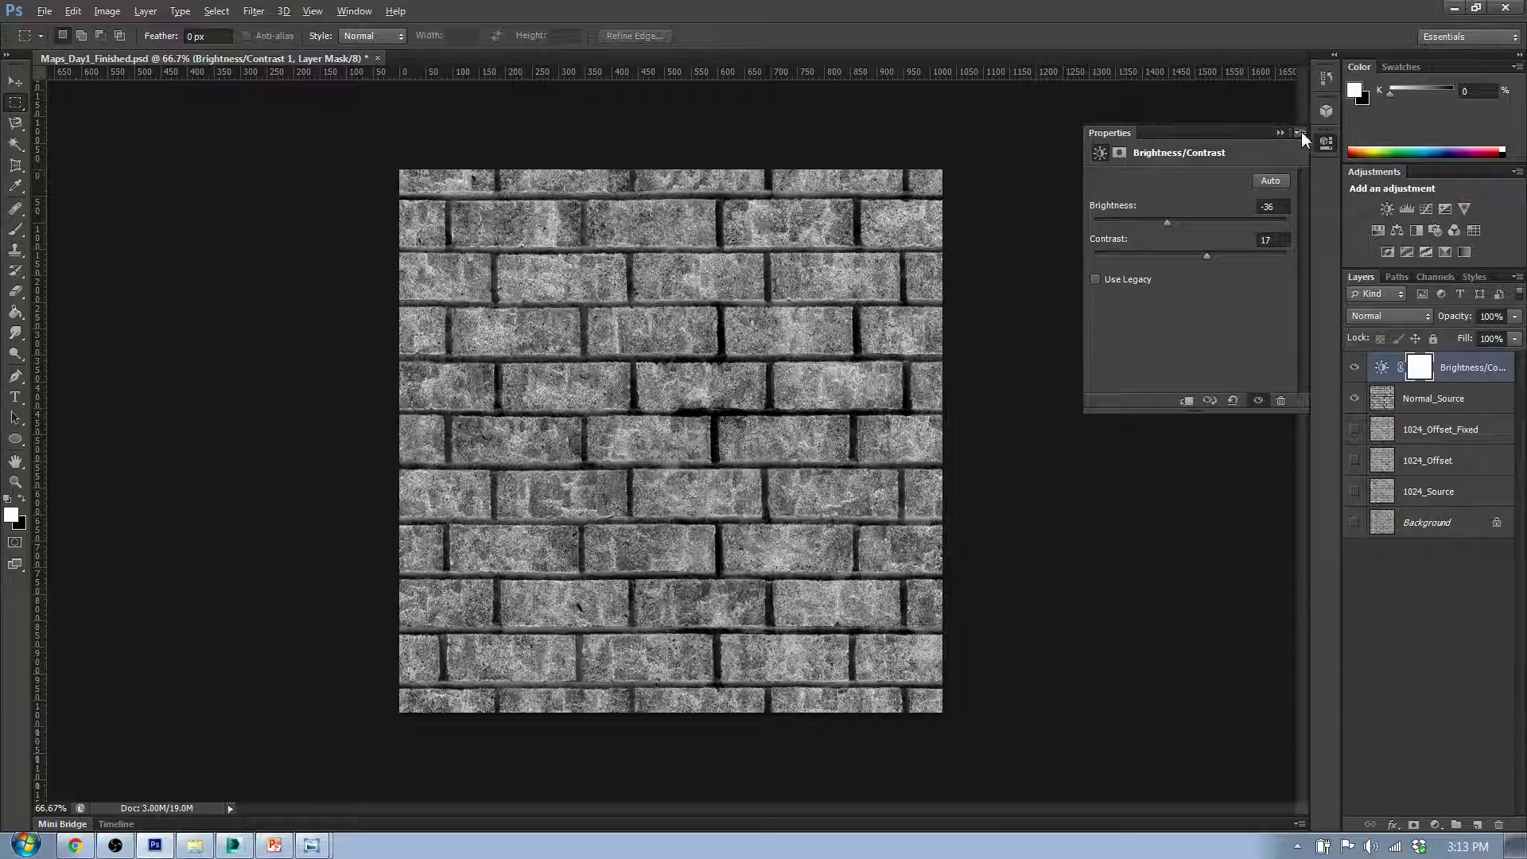
click(1452, 620)
click(1471, 377)
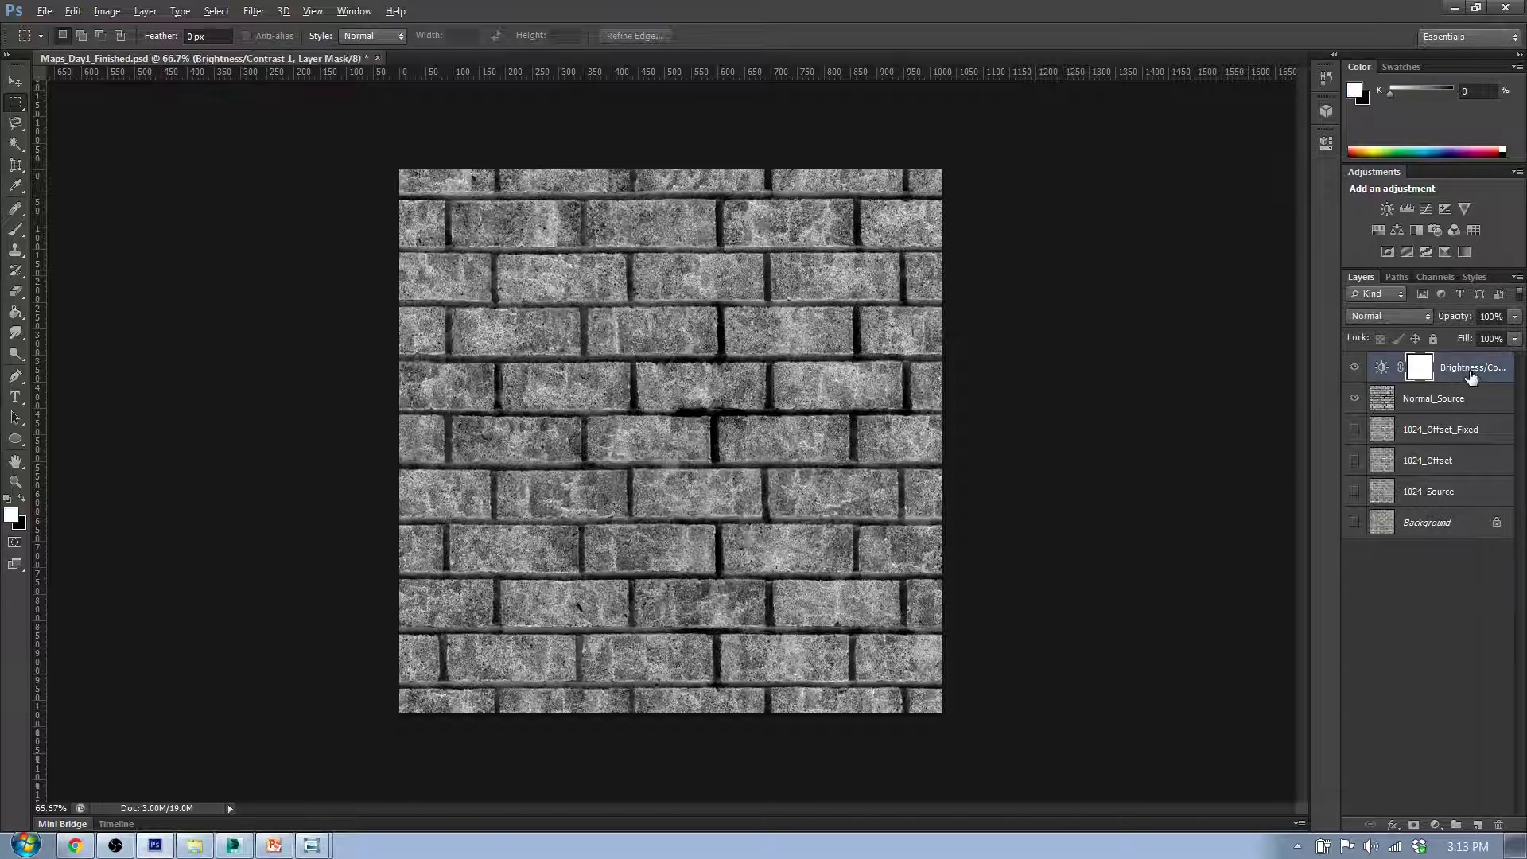
right_click(1471, 377)
click(1334, 555)
click(1386, 606)
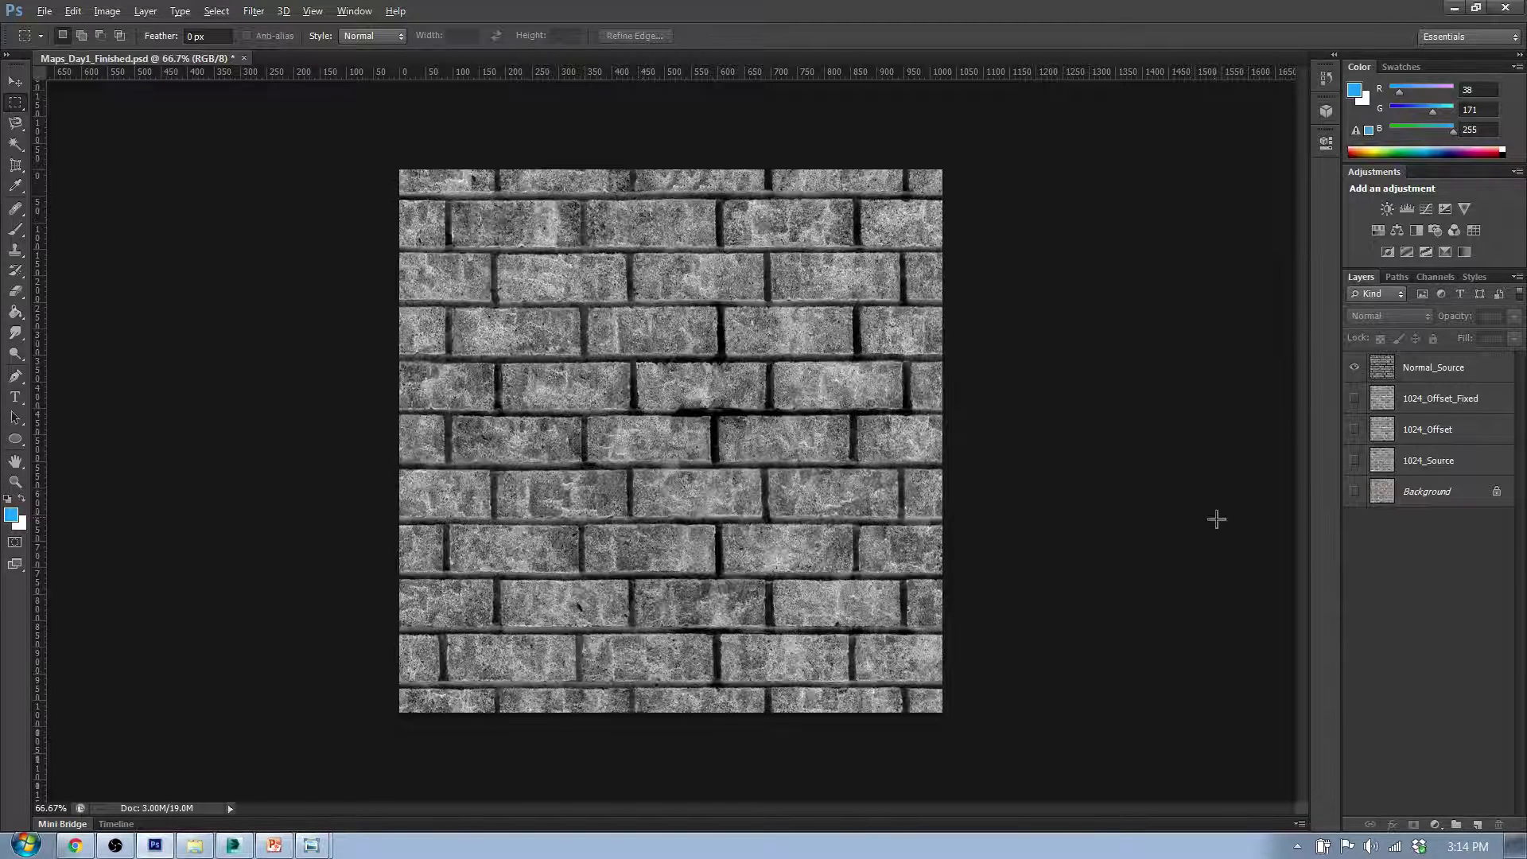
Open the NVIDIA Normal Map Filter for the Normal_Source layer.
click(1457, 374)
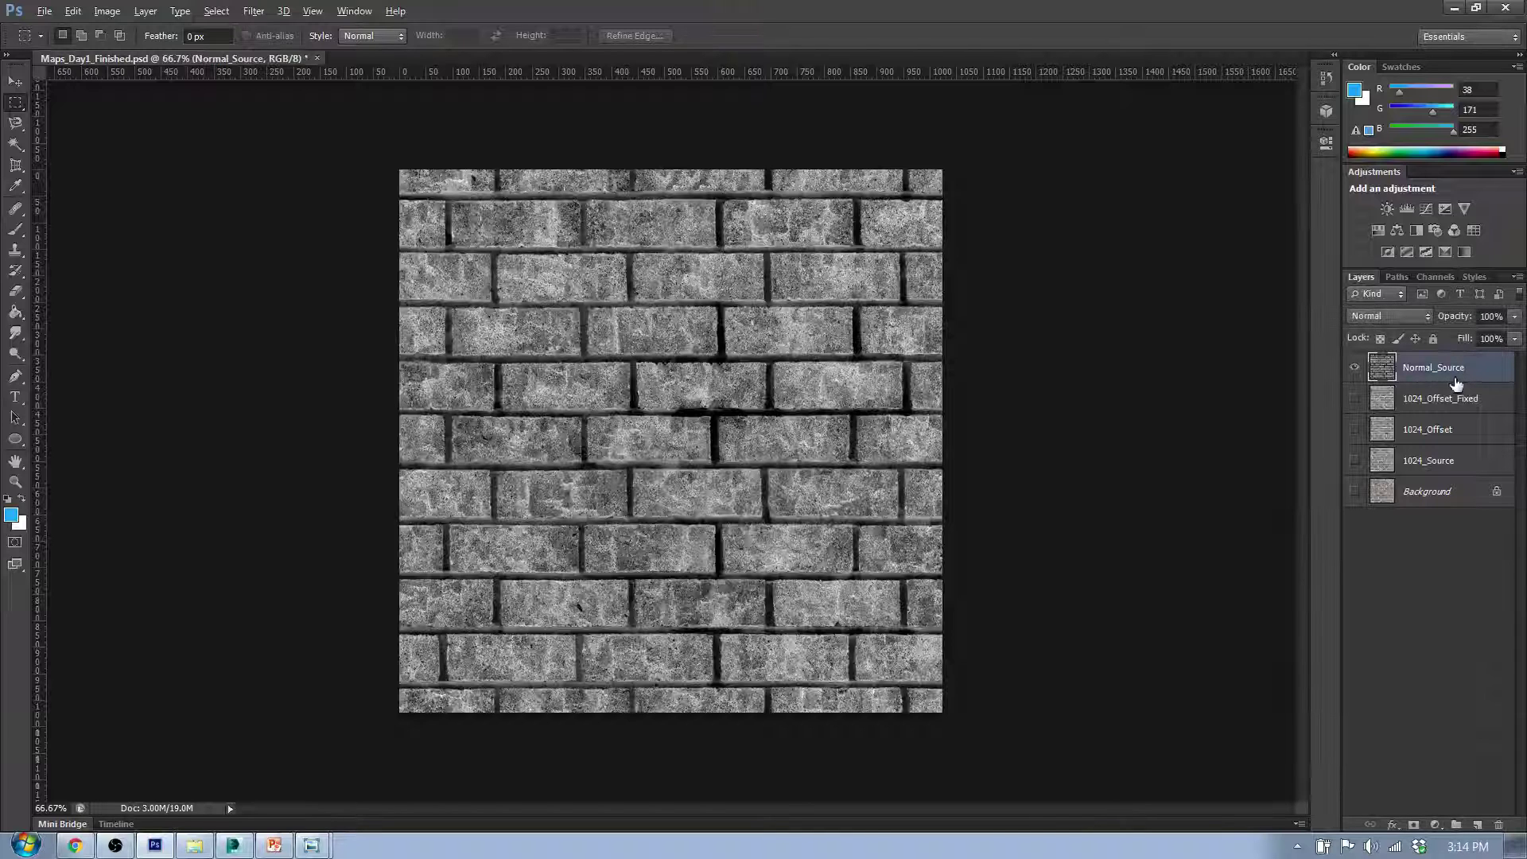
click(253, 11)
mouse_move(305, 422)
click(204, 413)
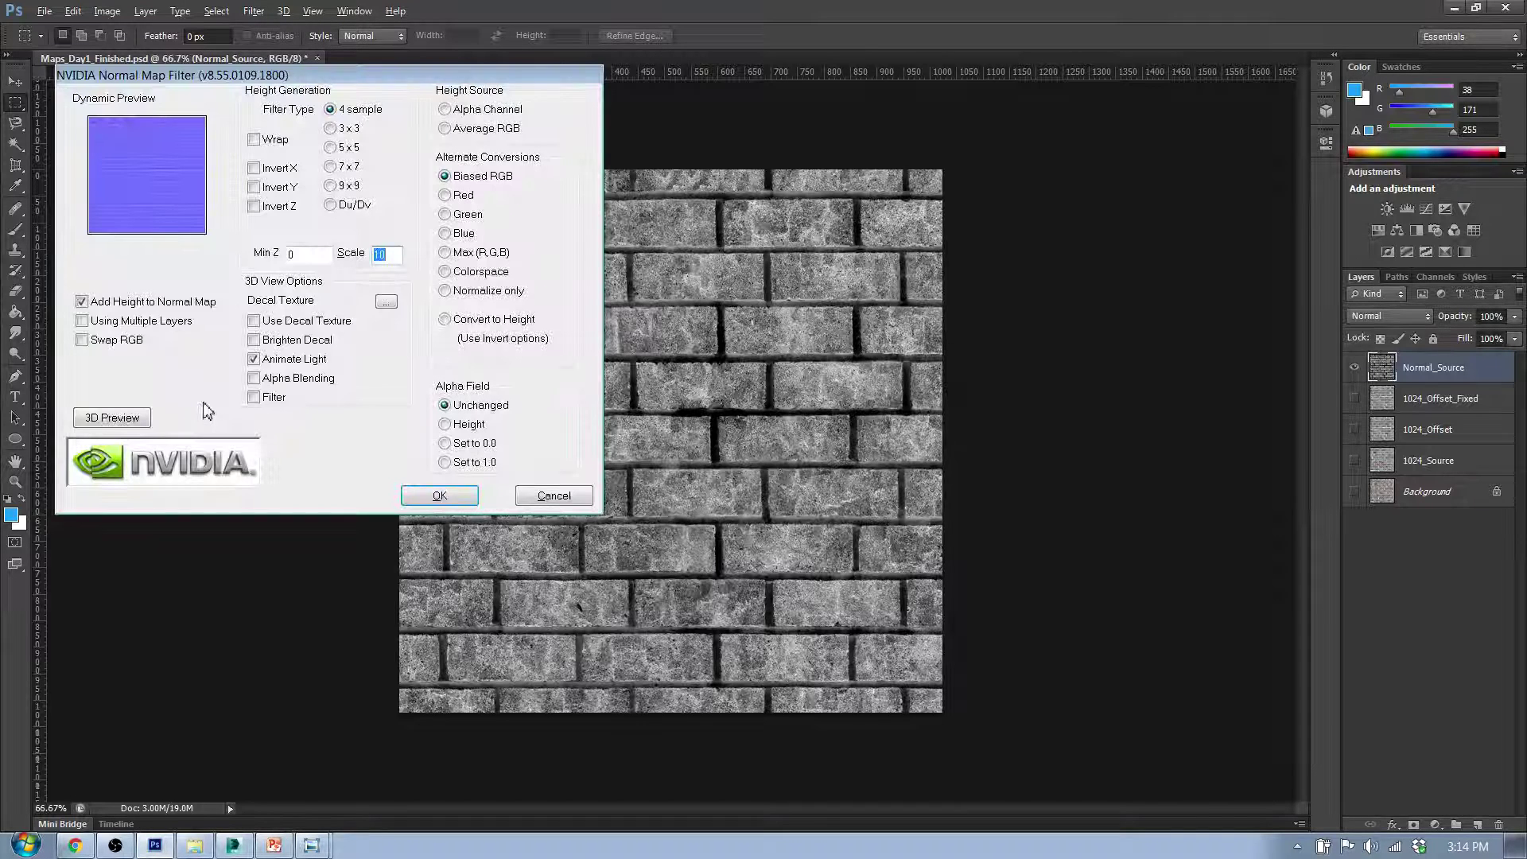
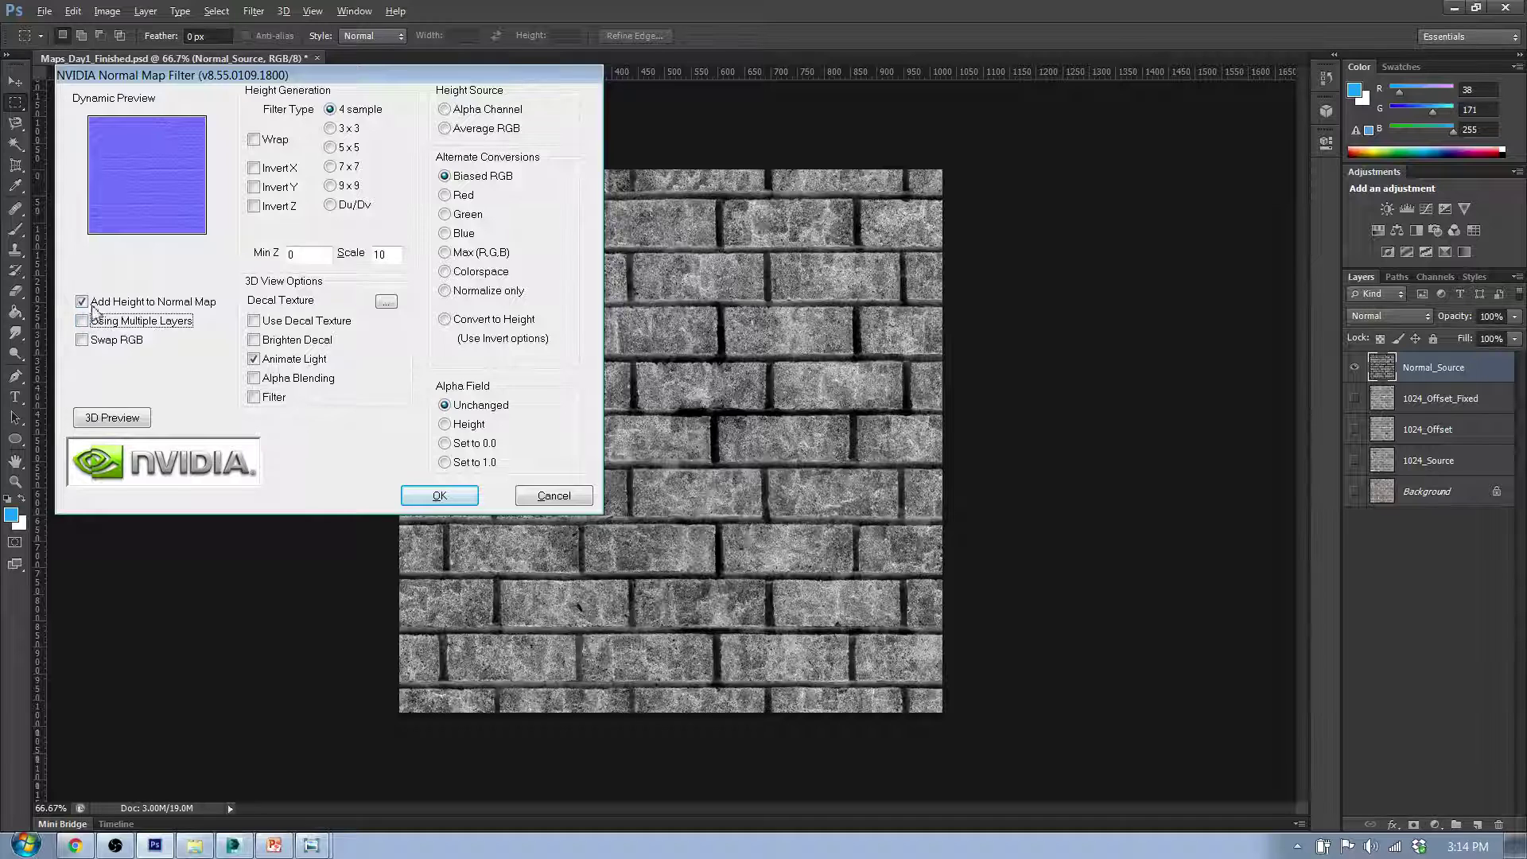
Compare the height generation filter types up to 9 x 9, choose 3 x 3 and enable Wrap.
click(331, 129)
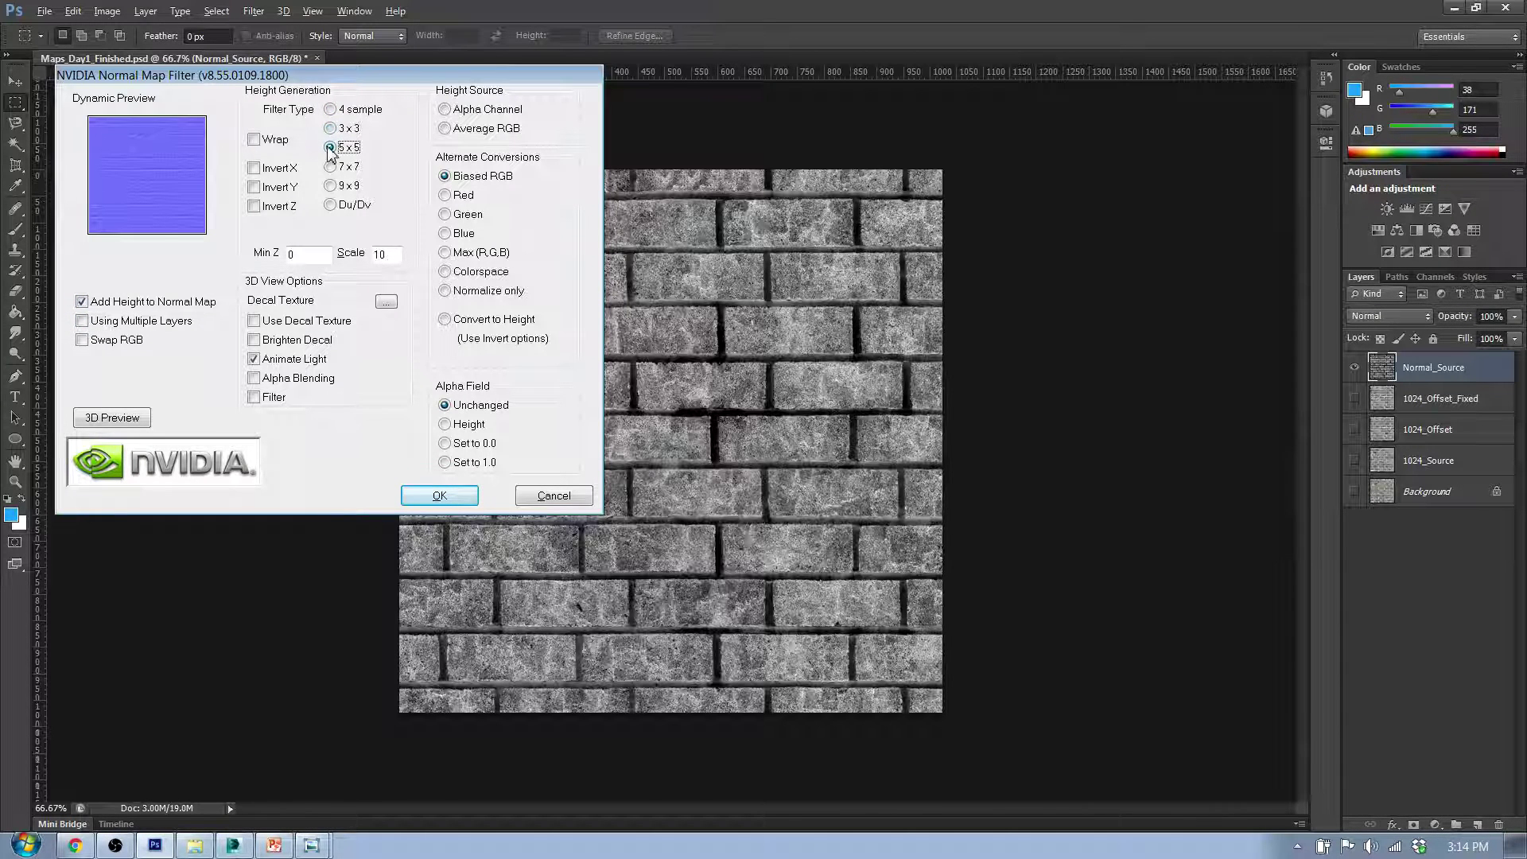
click(331, 169)
click(332, 188)
click(331, 167)
click(331, 149)
click(331, 110)
click(331, 129)
click(331, 111)
click(330, 129)
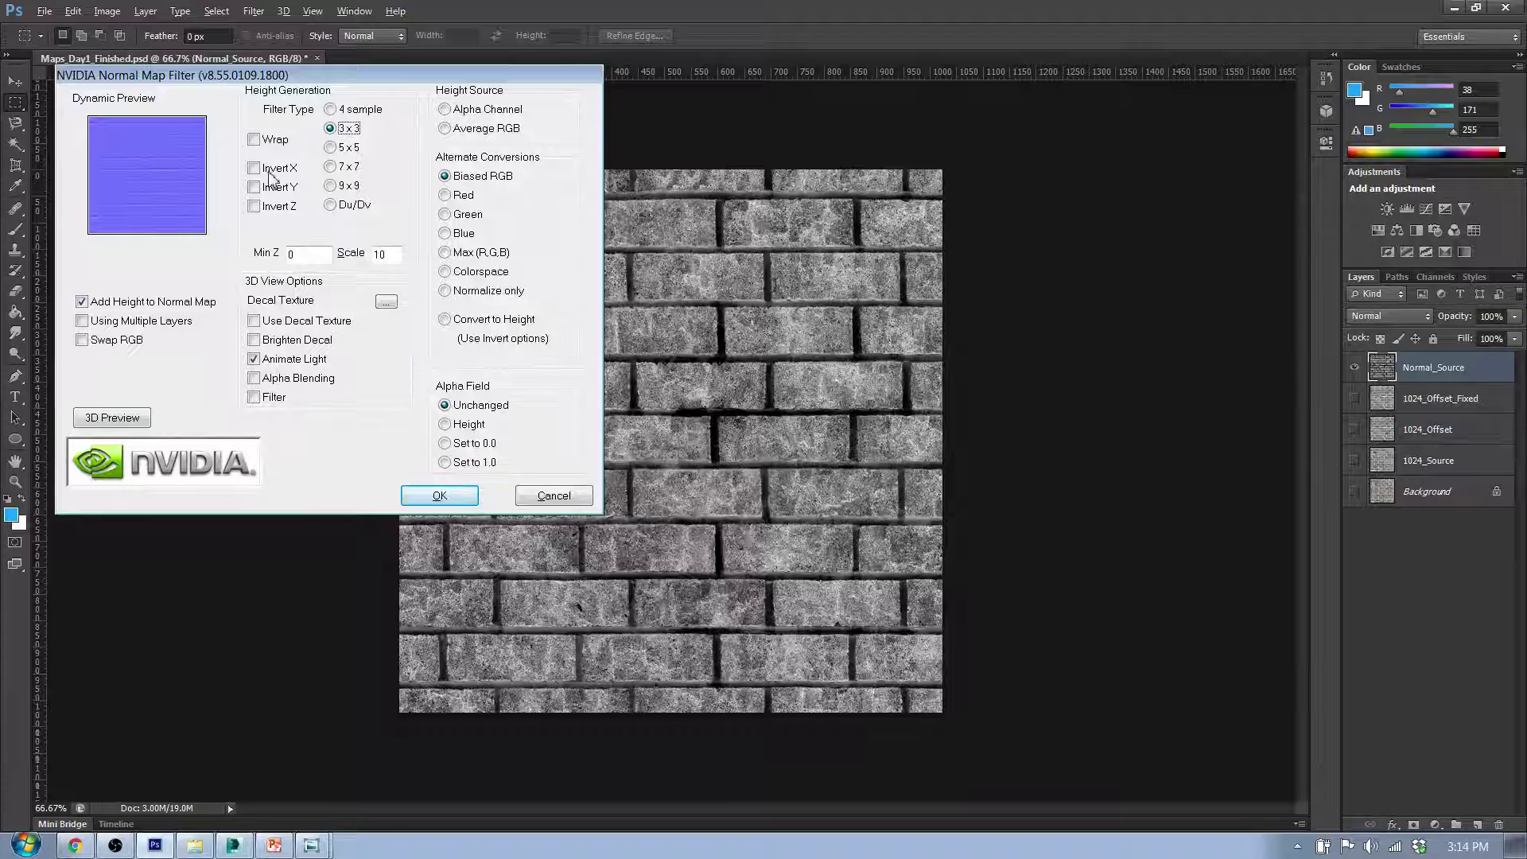
click(259, 143)
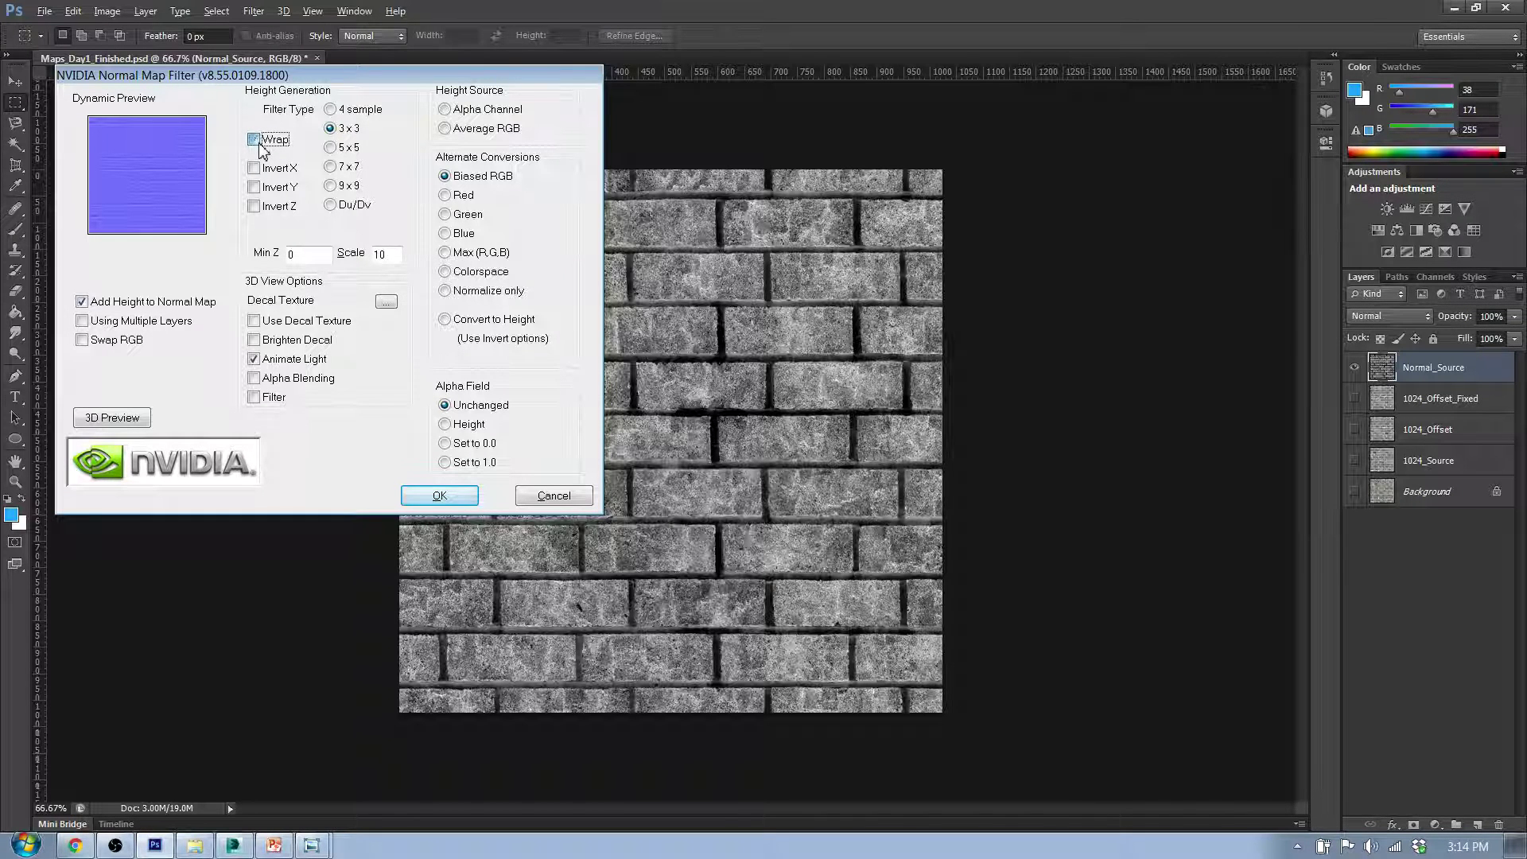
click(261, 148)
Try a height Scale of 5 and set it back to 10.
click(310, 254)
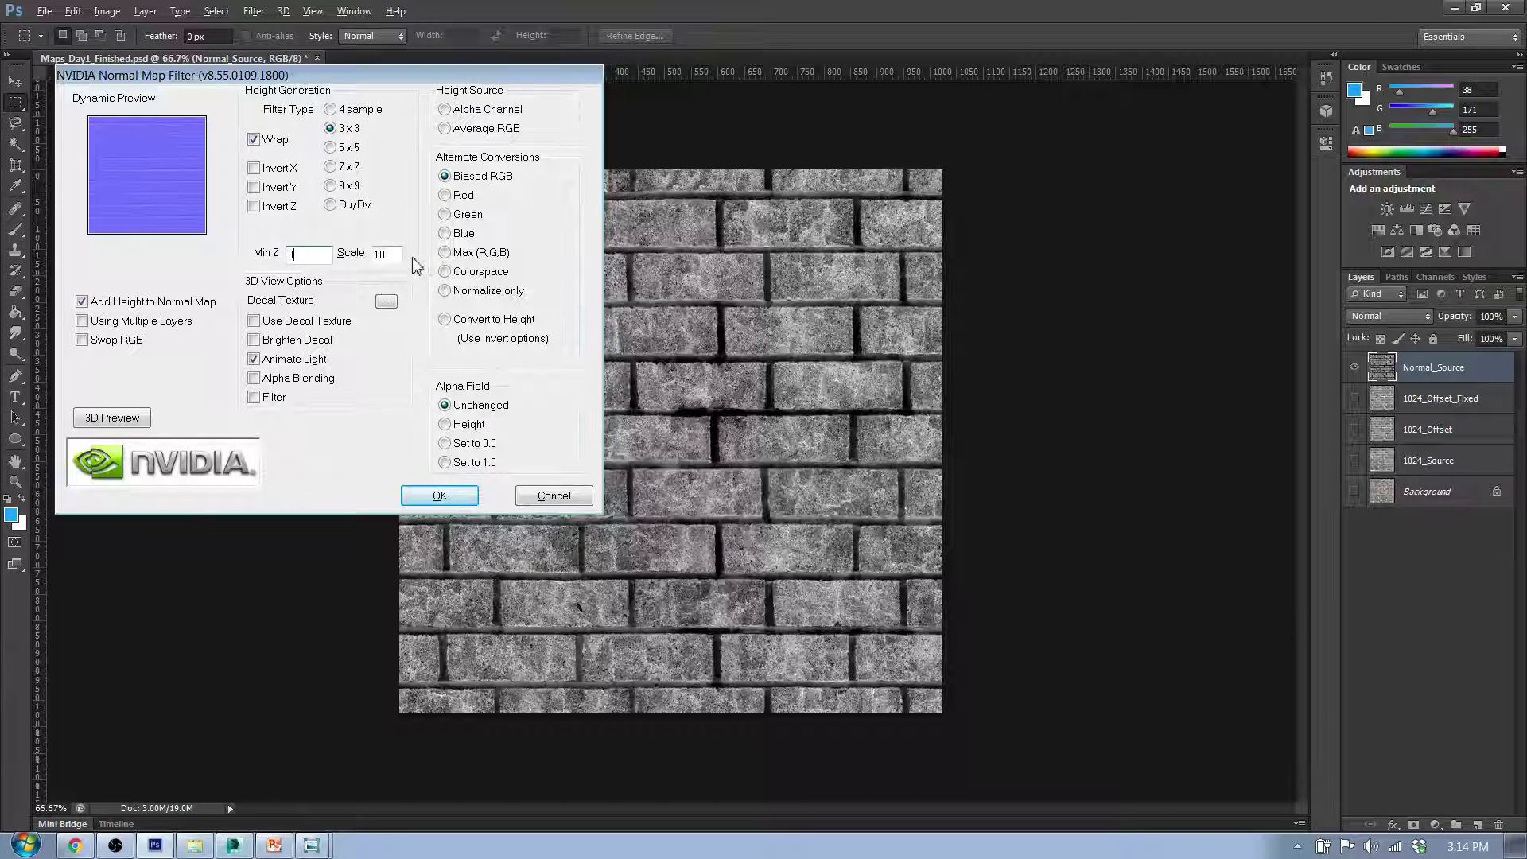
double_click(385, 254)
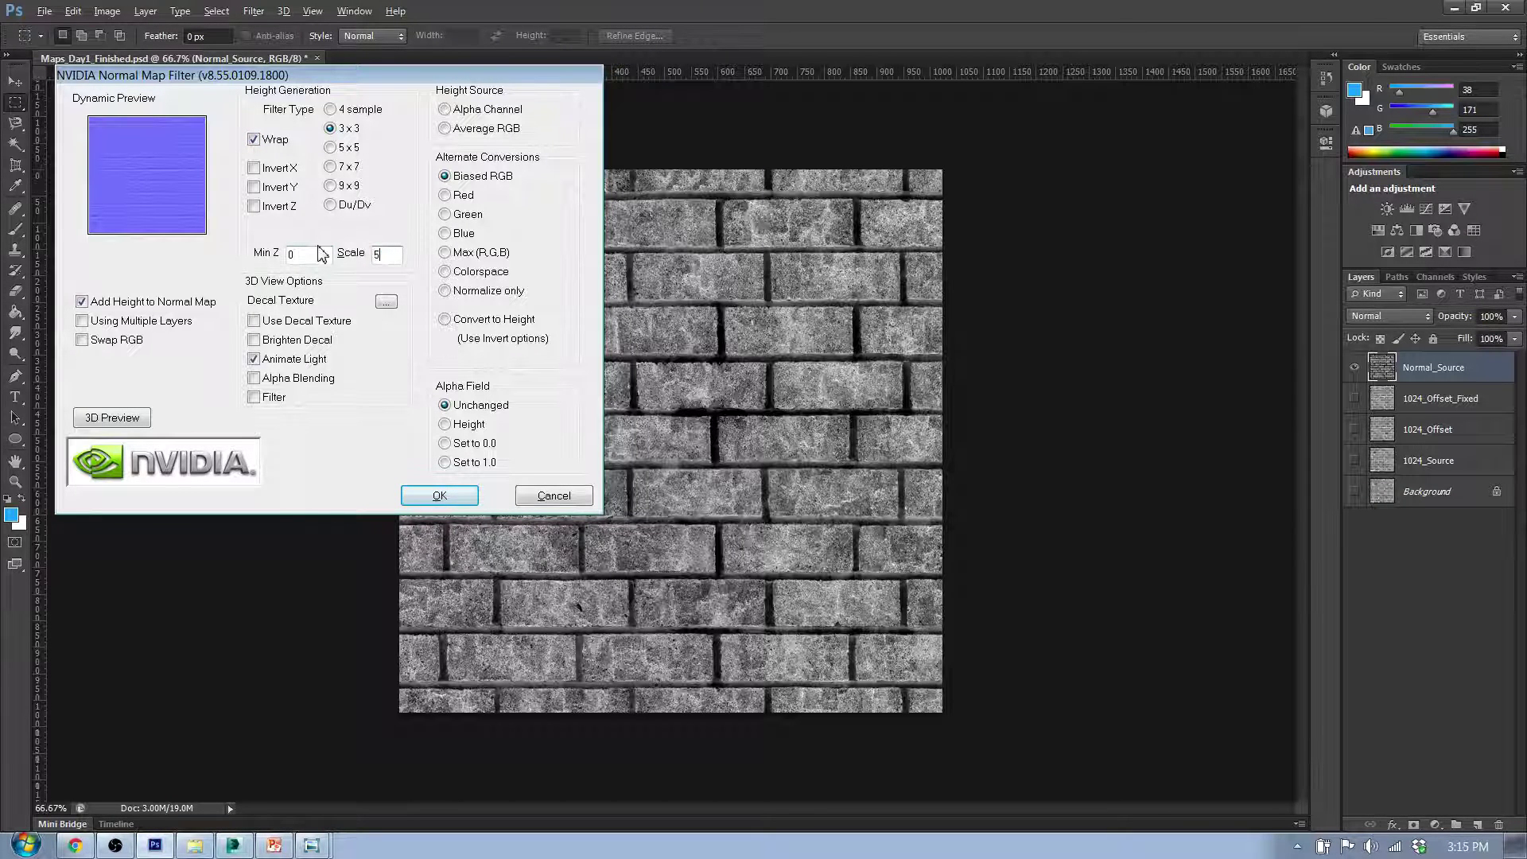
text(5)
key(Tab)
text(10)
click(385, 251)
Try the Brighten Decal, Filter and Alpha Blending 3D view options and leave them off.
click(257, 342)
click(258, 342)
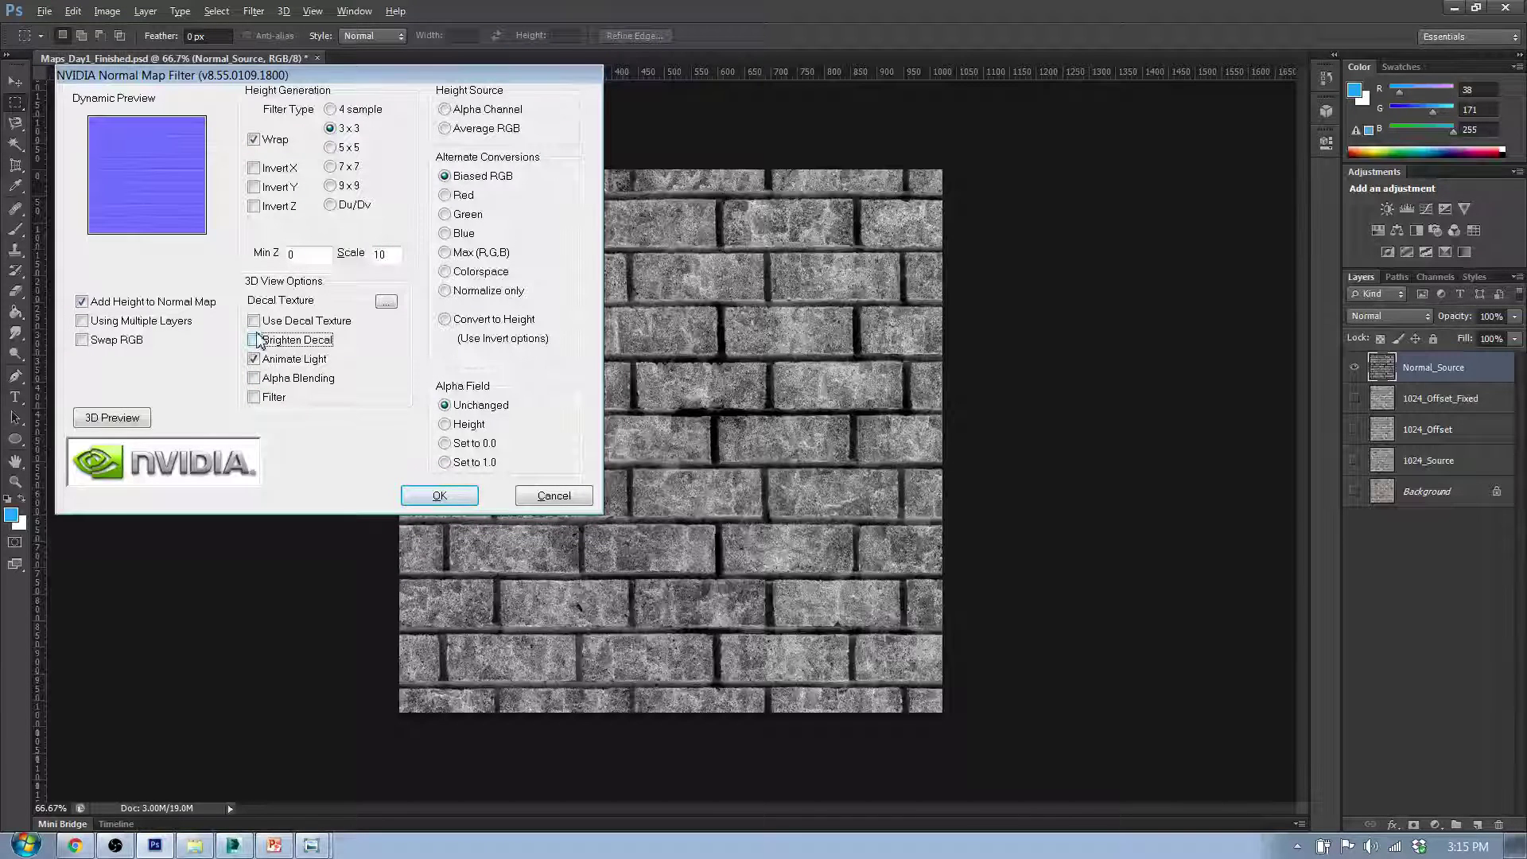
click(254, 396)
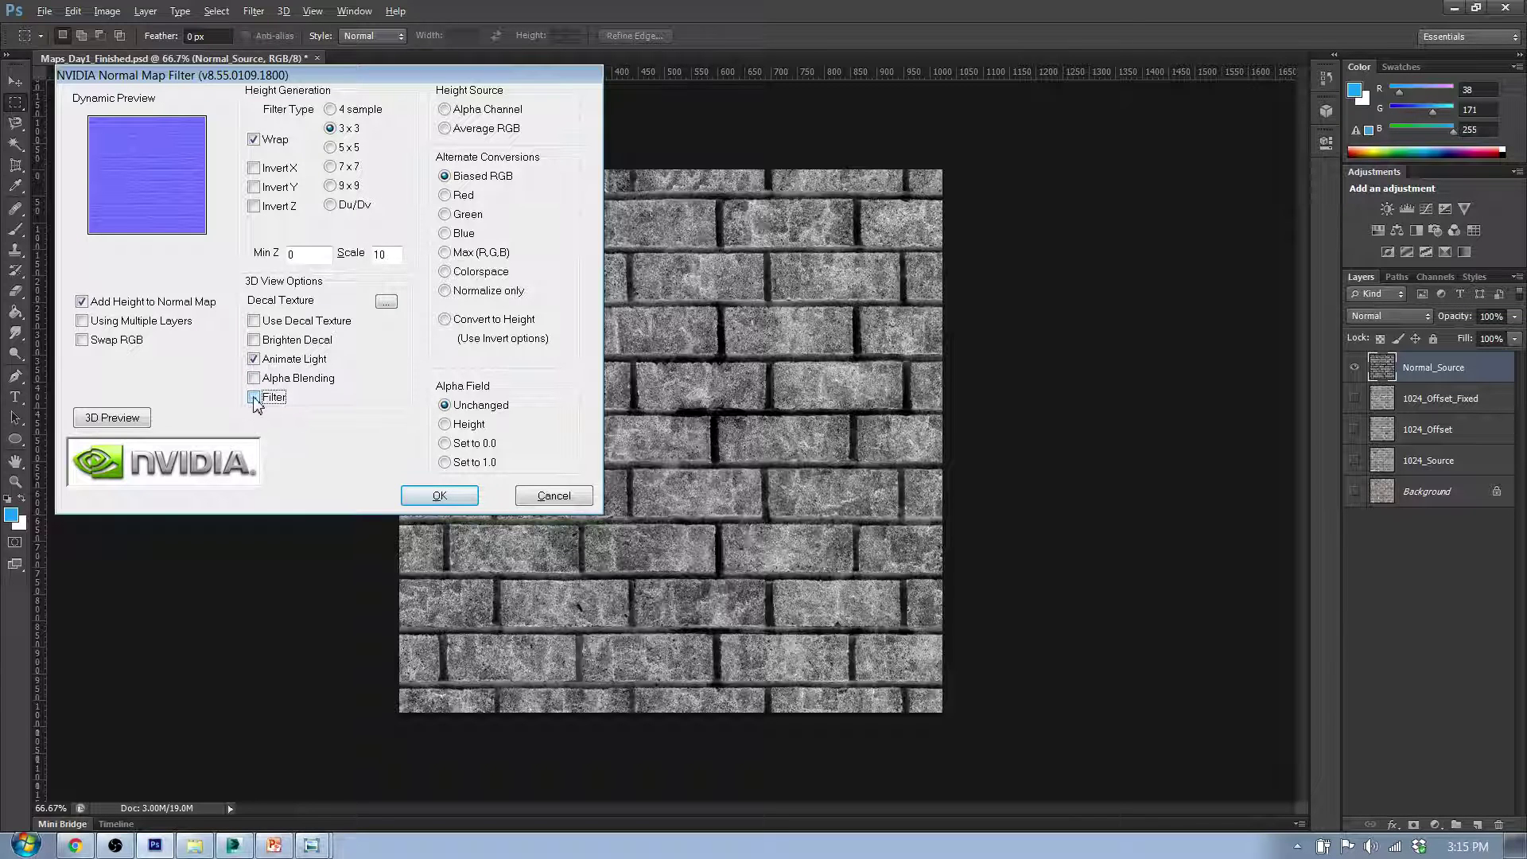
click(254, 400)
click(256, 379)
click(255, 379)
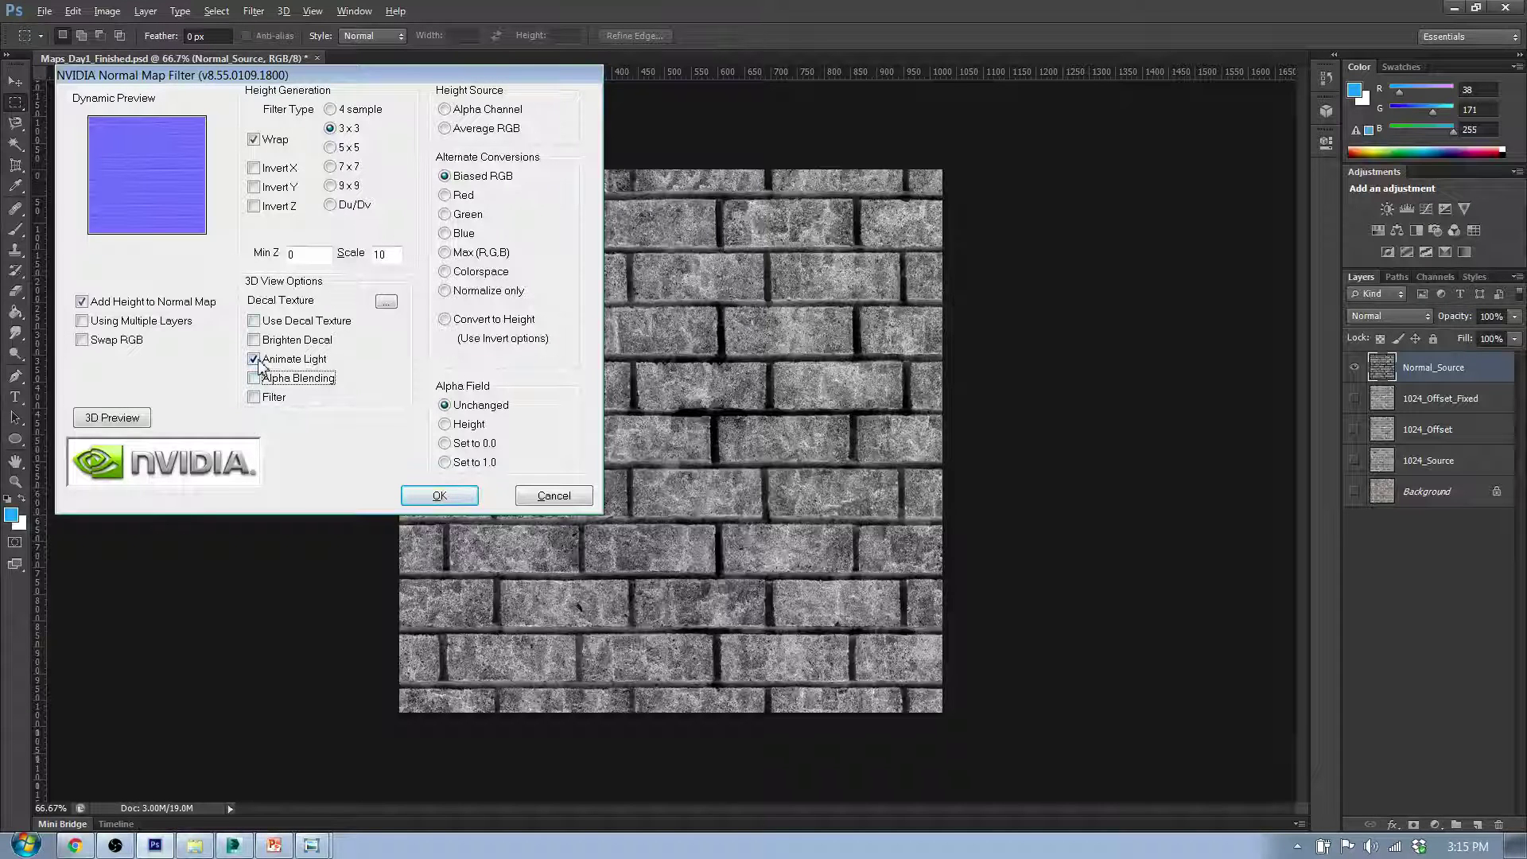
Try Alpha Channel and Convert to Height in the normal map filter, and set the height source to Average RGB.
click(445, 131)
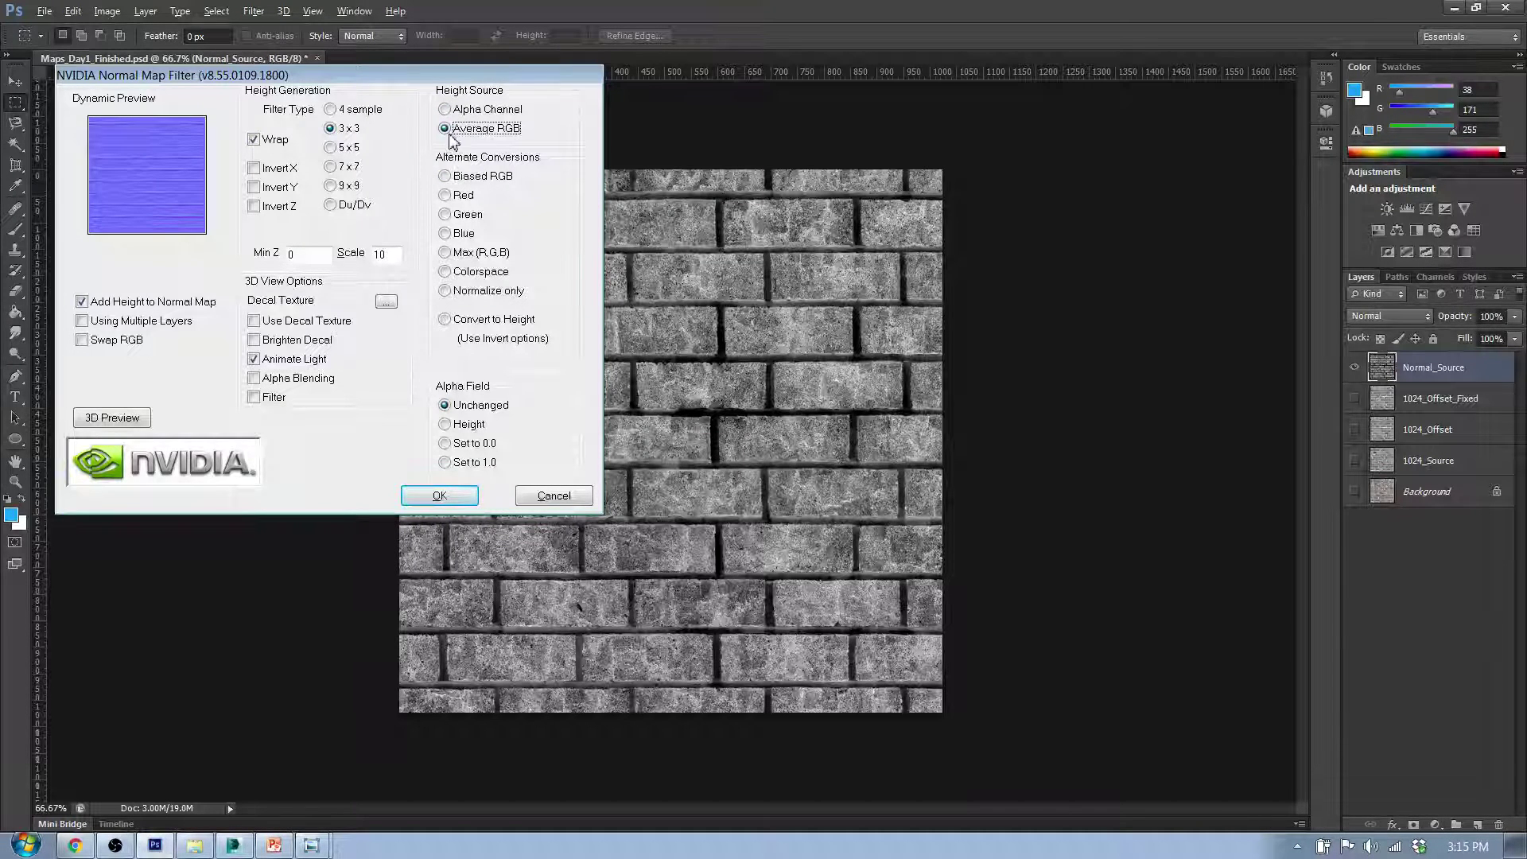
click(445, 111)
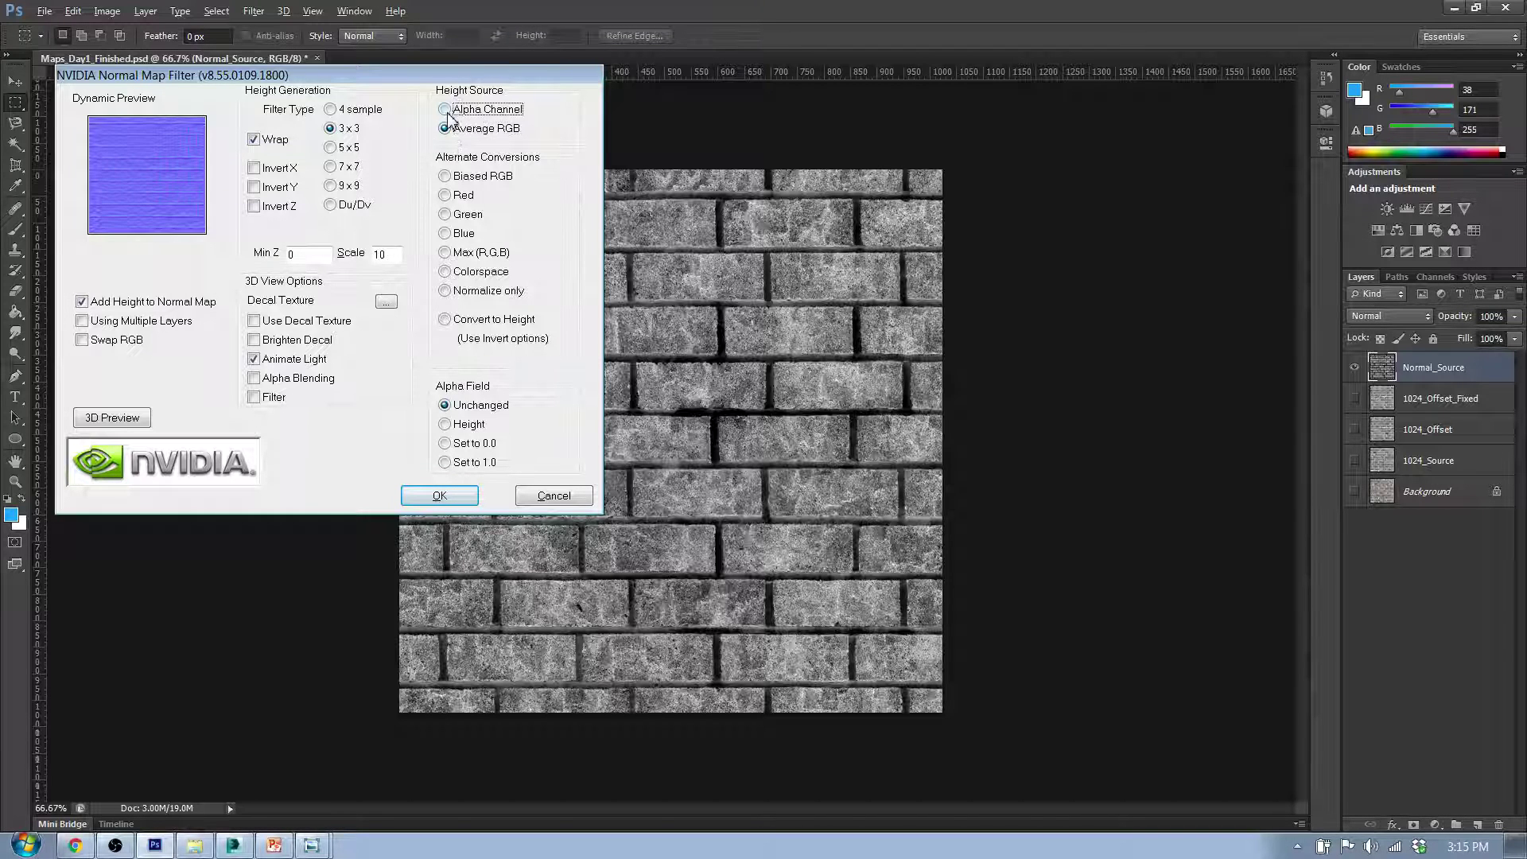
click(447, 130)
click(446, 319)
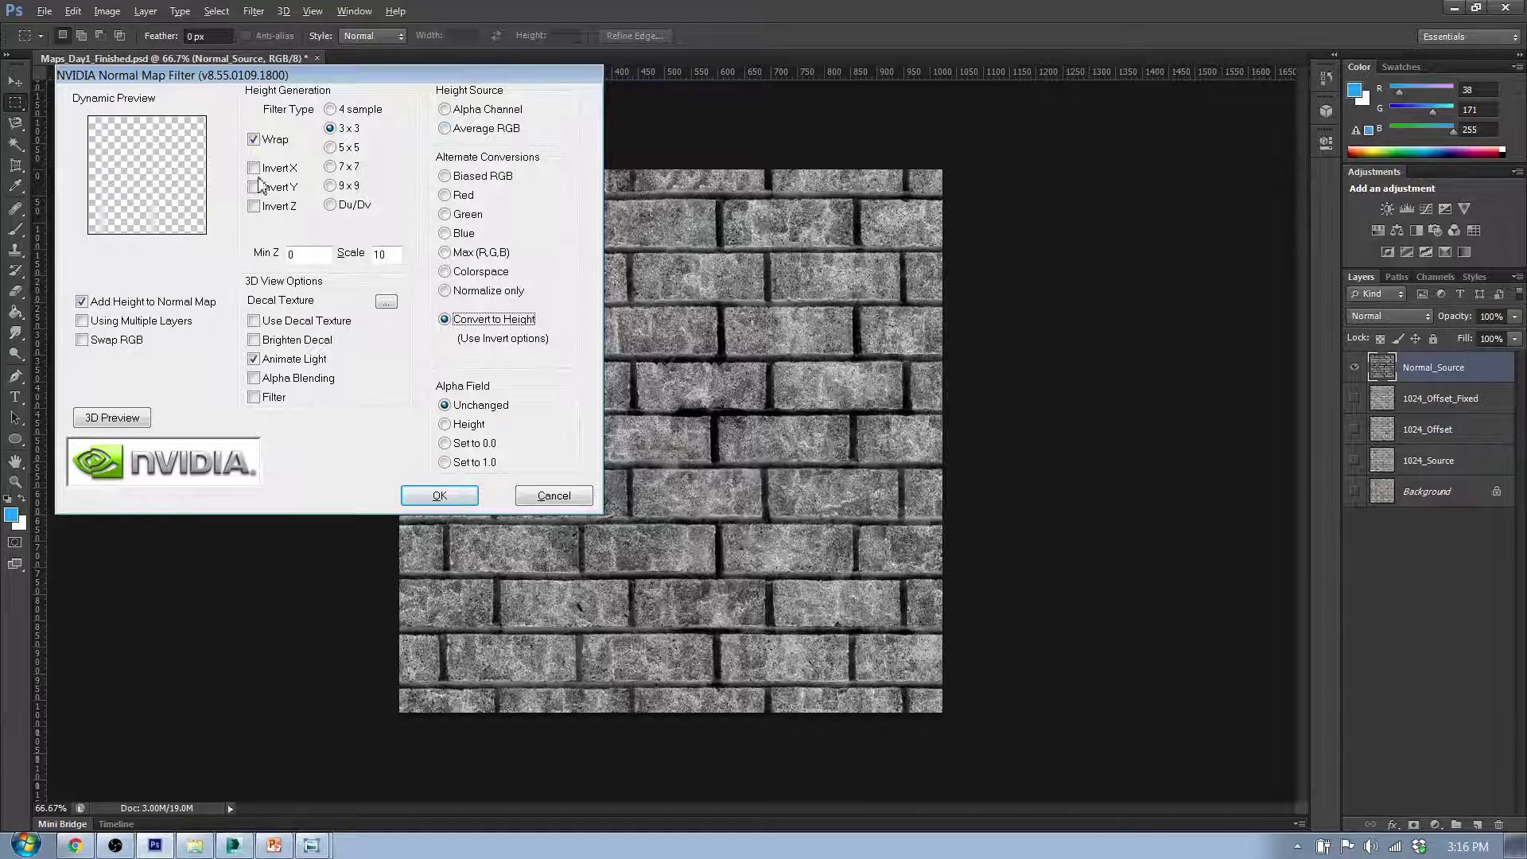
click(444, 130)
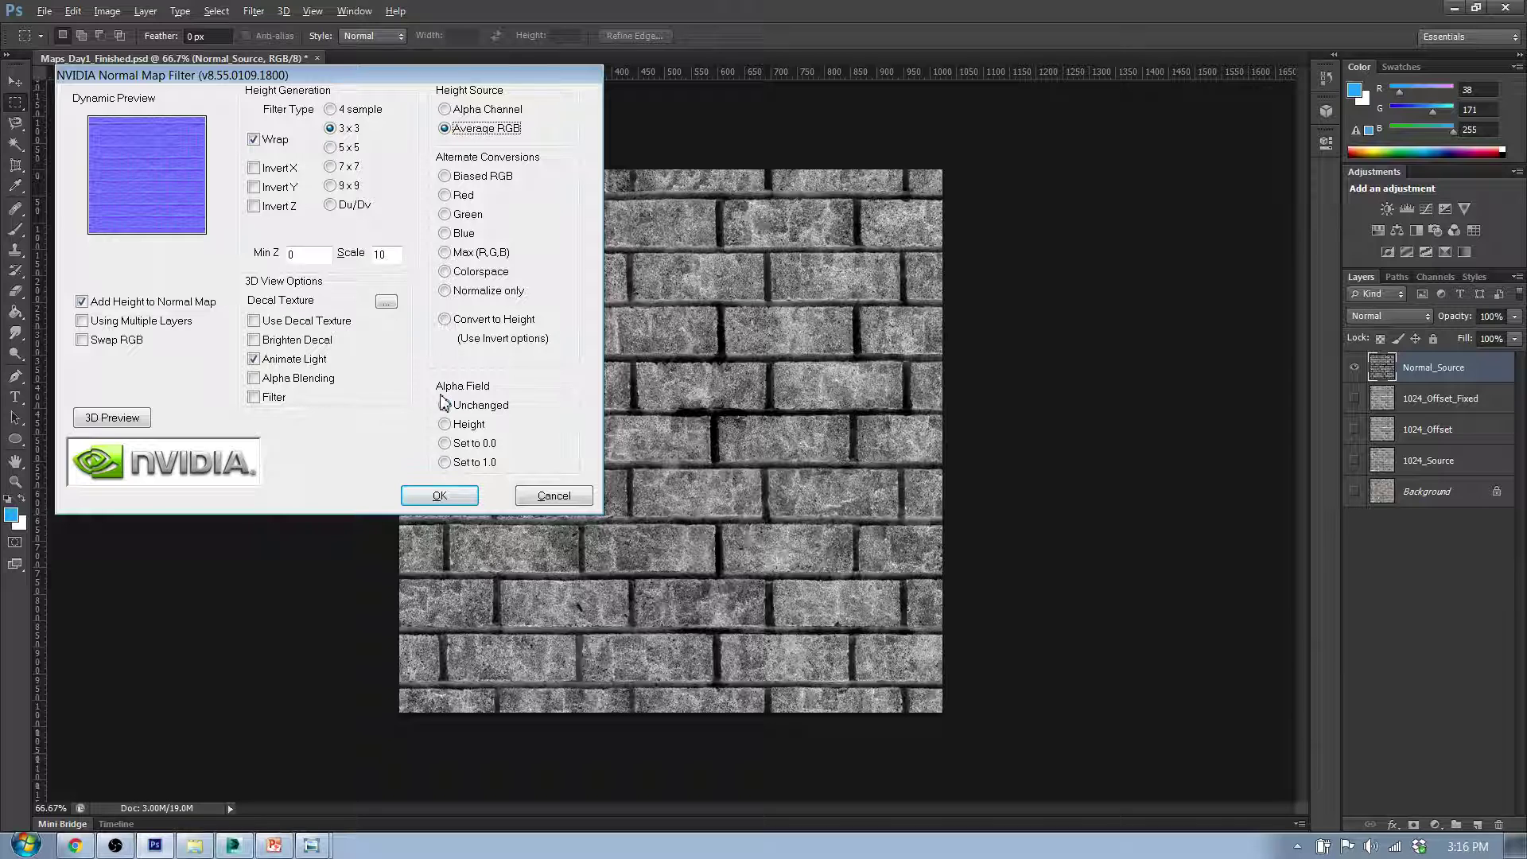
Try the Height, Set to 0.0 and Set to 1.0 alpha field options, return to Unchanged and apply the normal map filter.
click(445, 426)
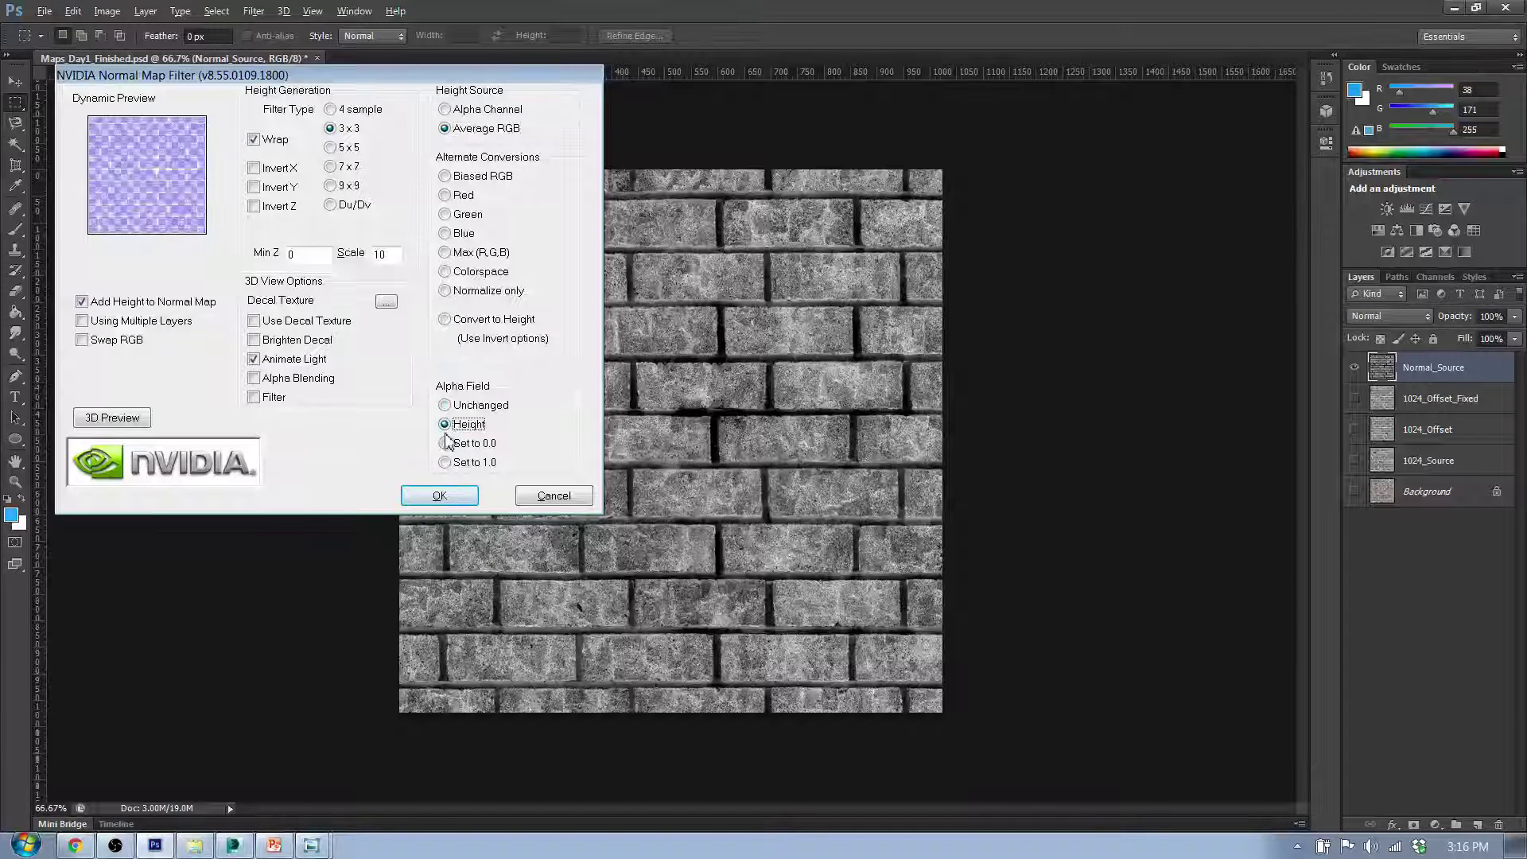
click(445, 443)
click(444, 462)
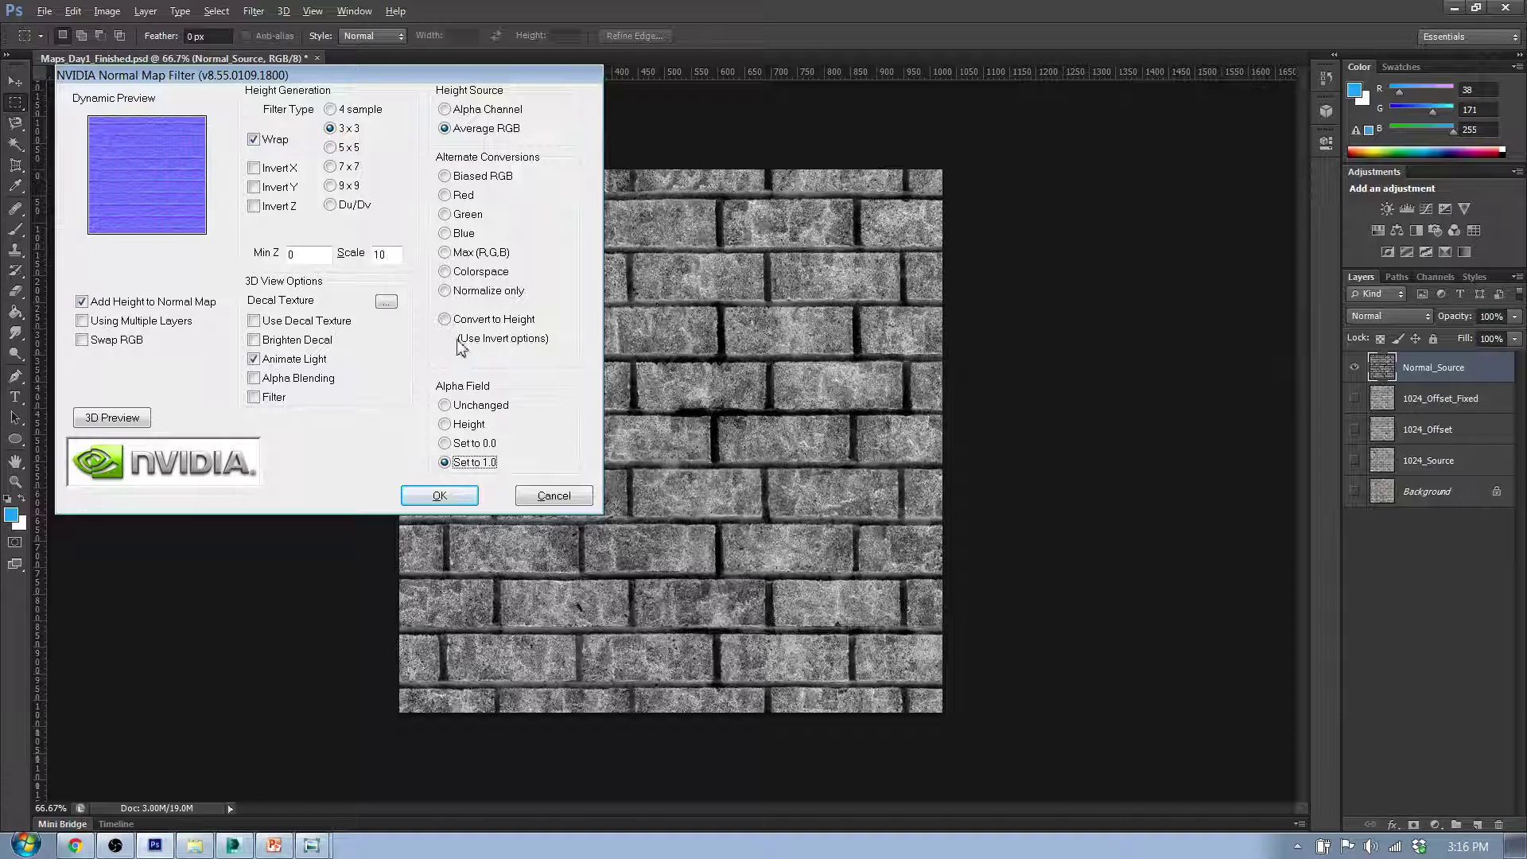
click(444, 406)
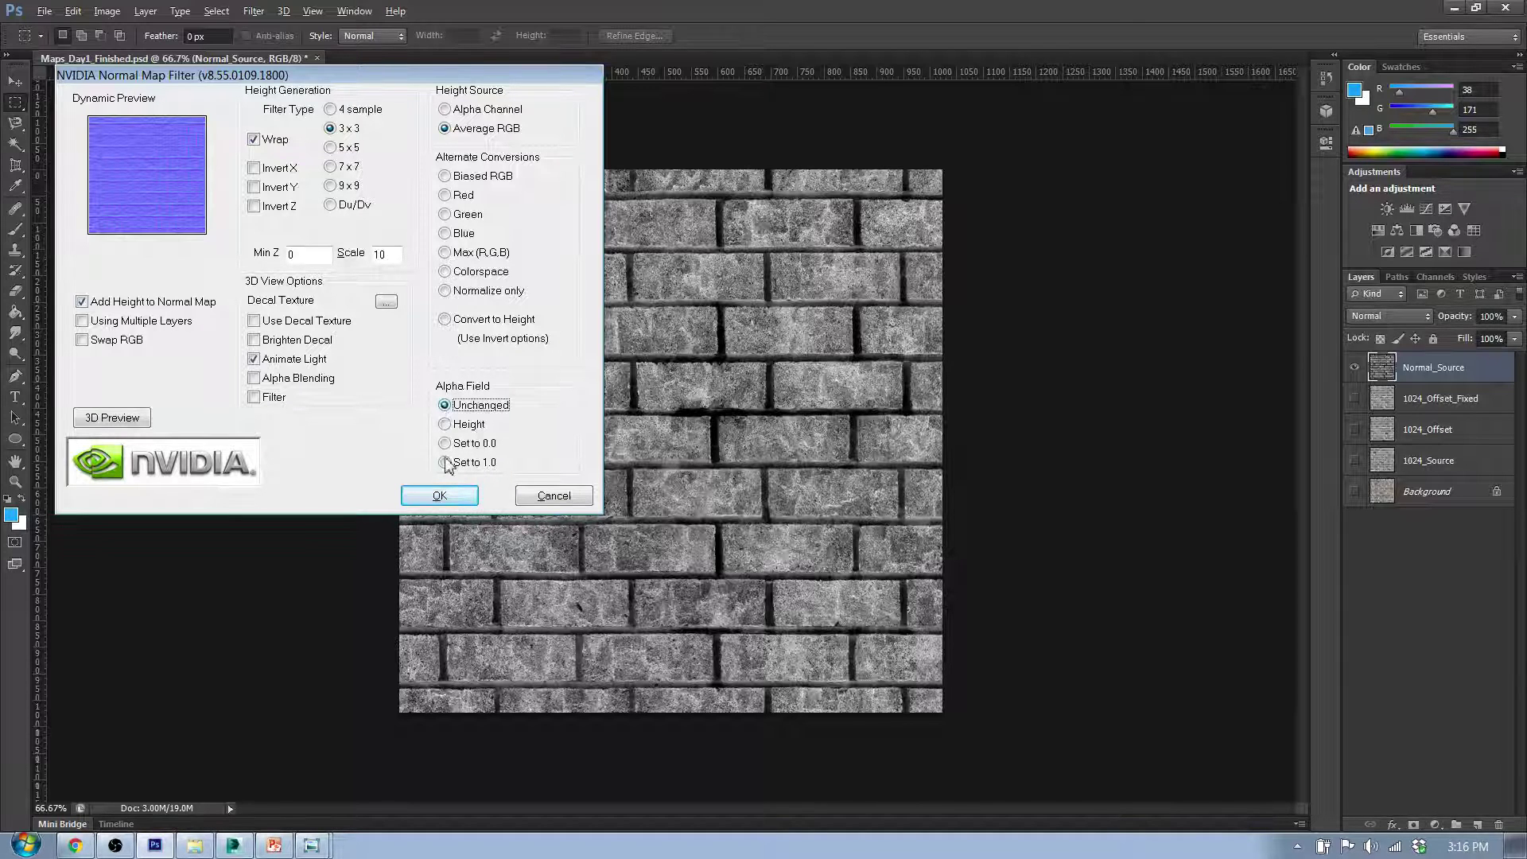
click(452, 407)
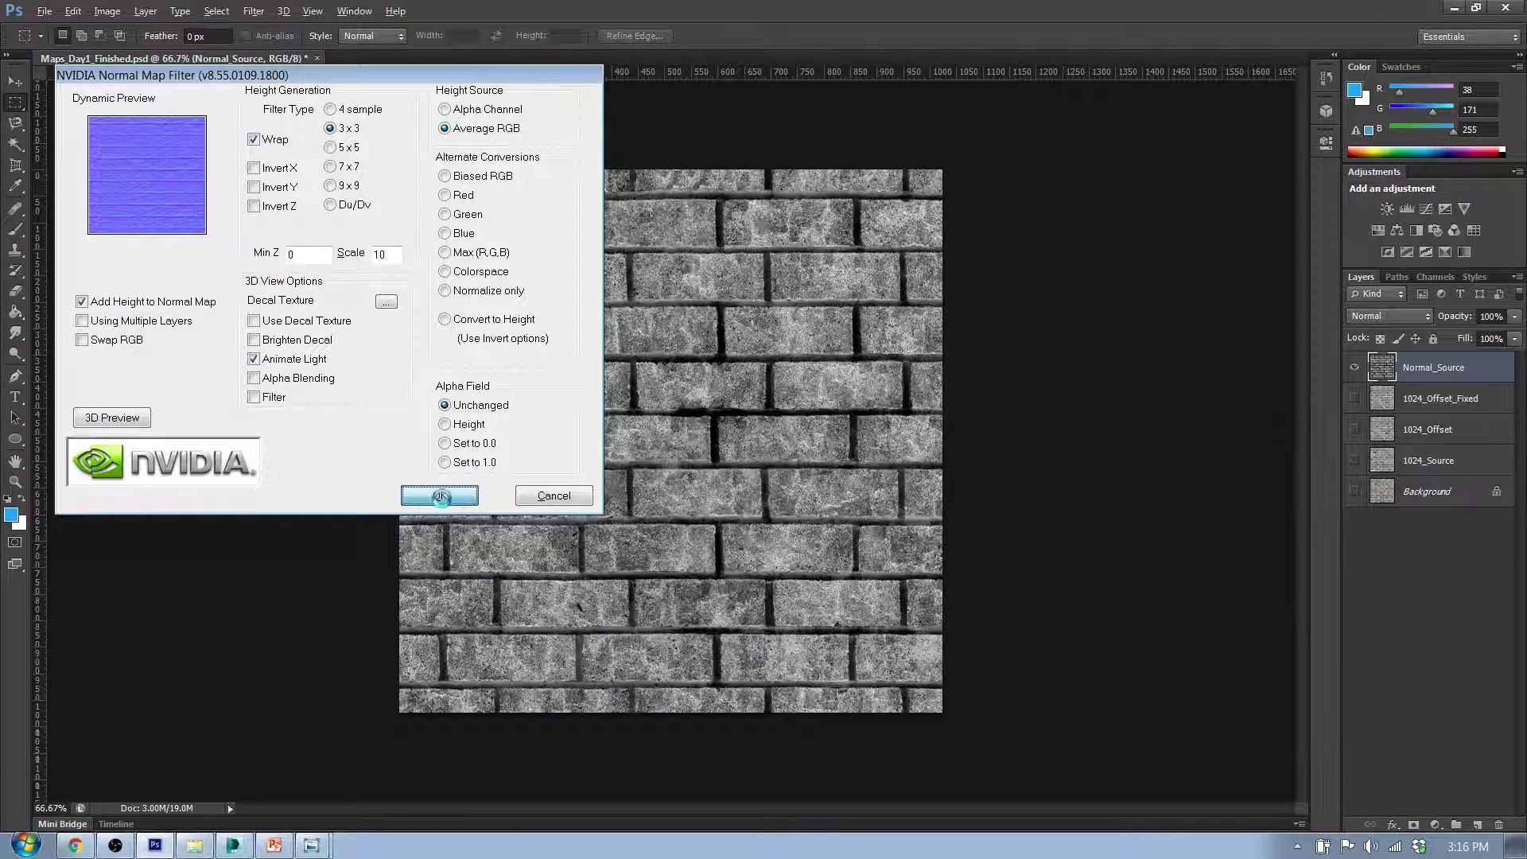
click(440, 496)
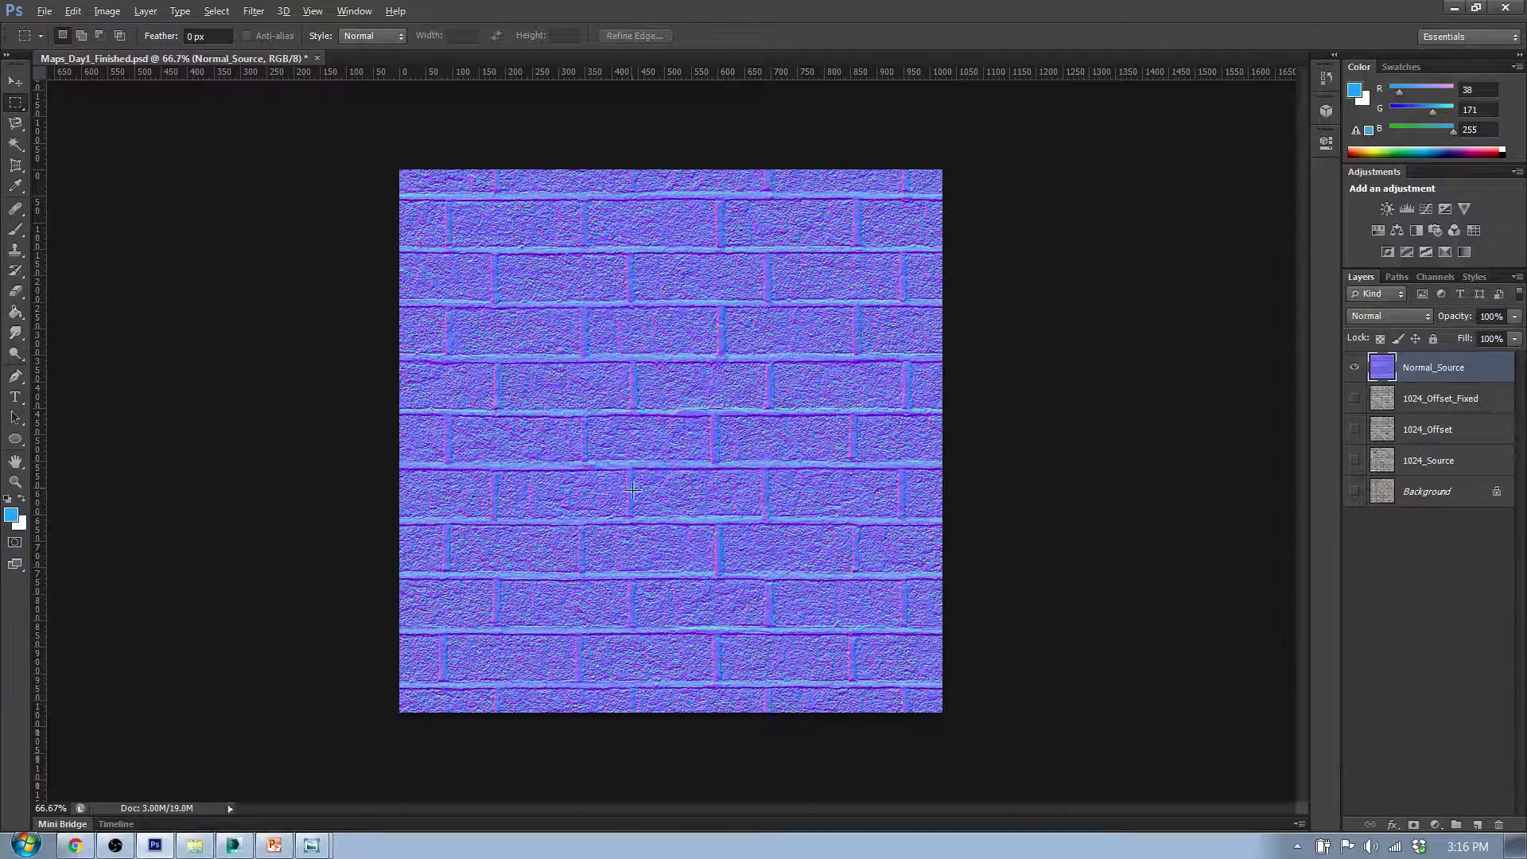
Examine the surface detail and mortar lines of the generated brick normal map up close.
scroll(663, 454, up, 5)
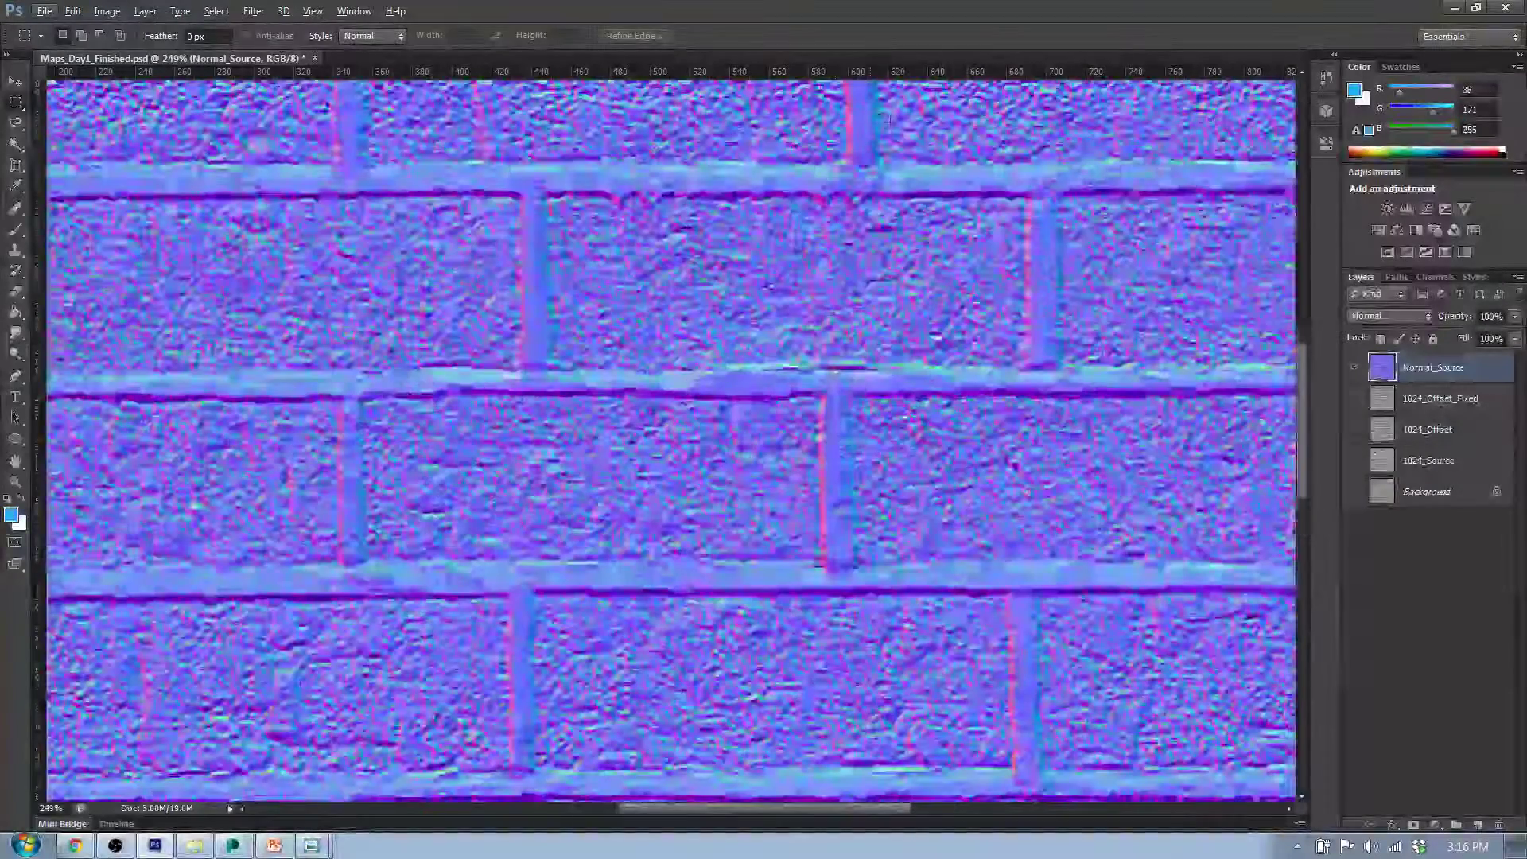
scroll(700, 342, down, 3)
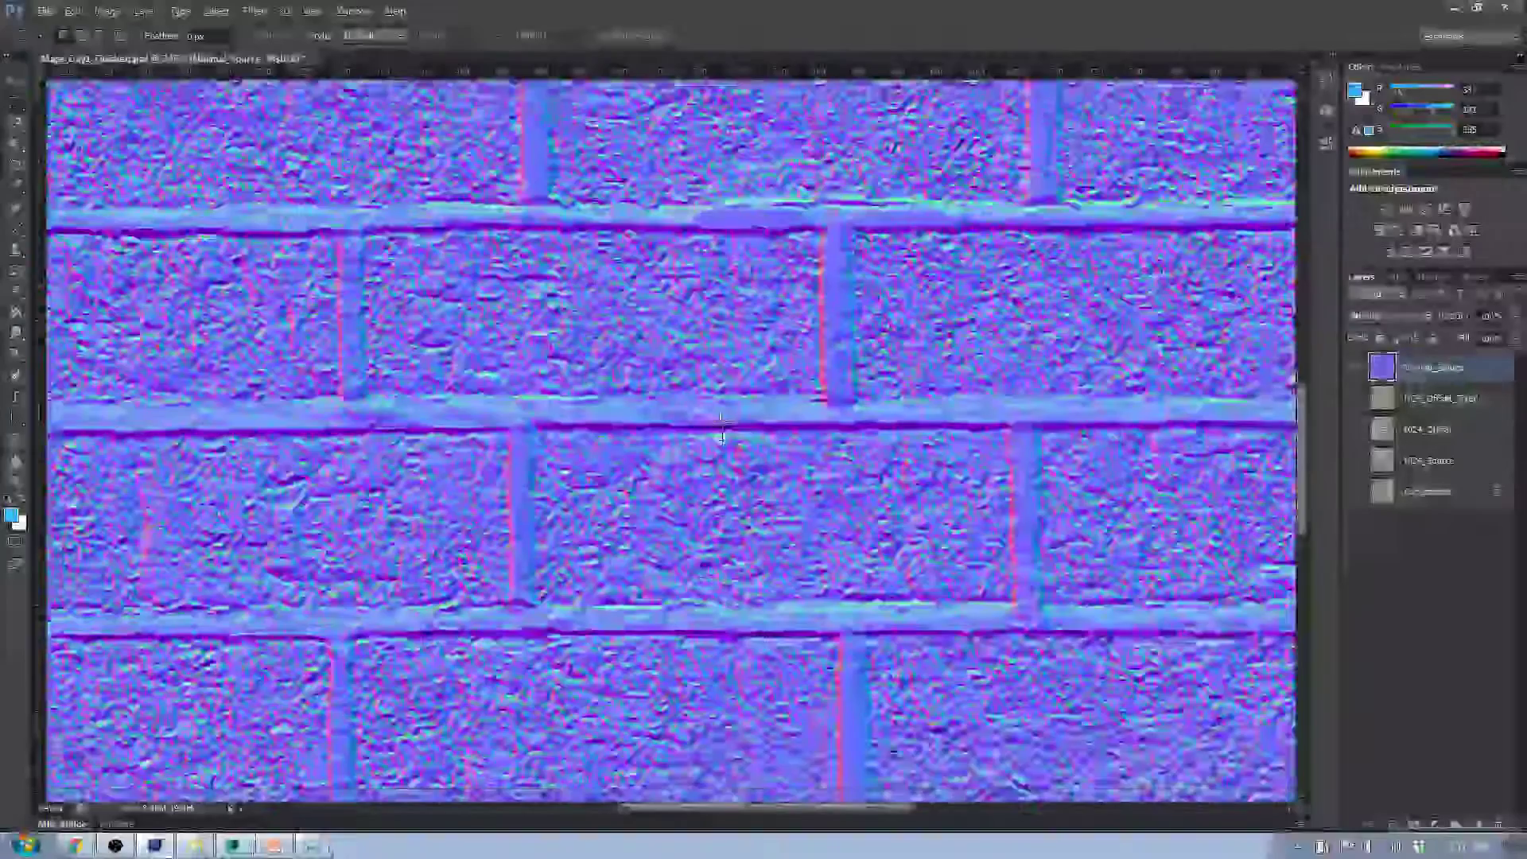
scroll(723, 465, down, 4)
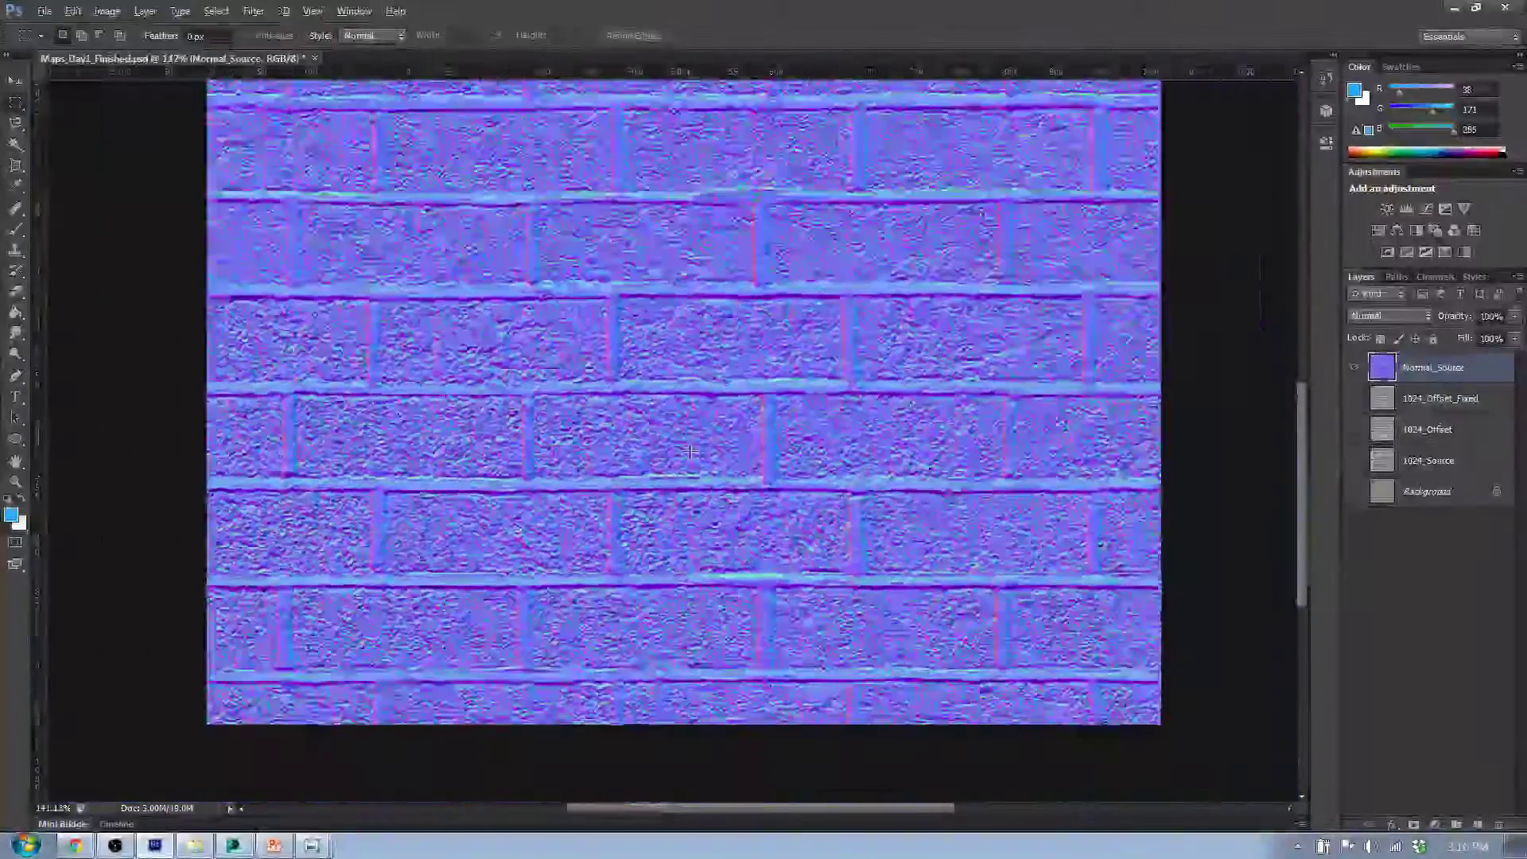
scroll(817, 288, down, 3)
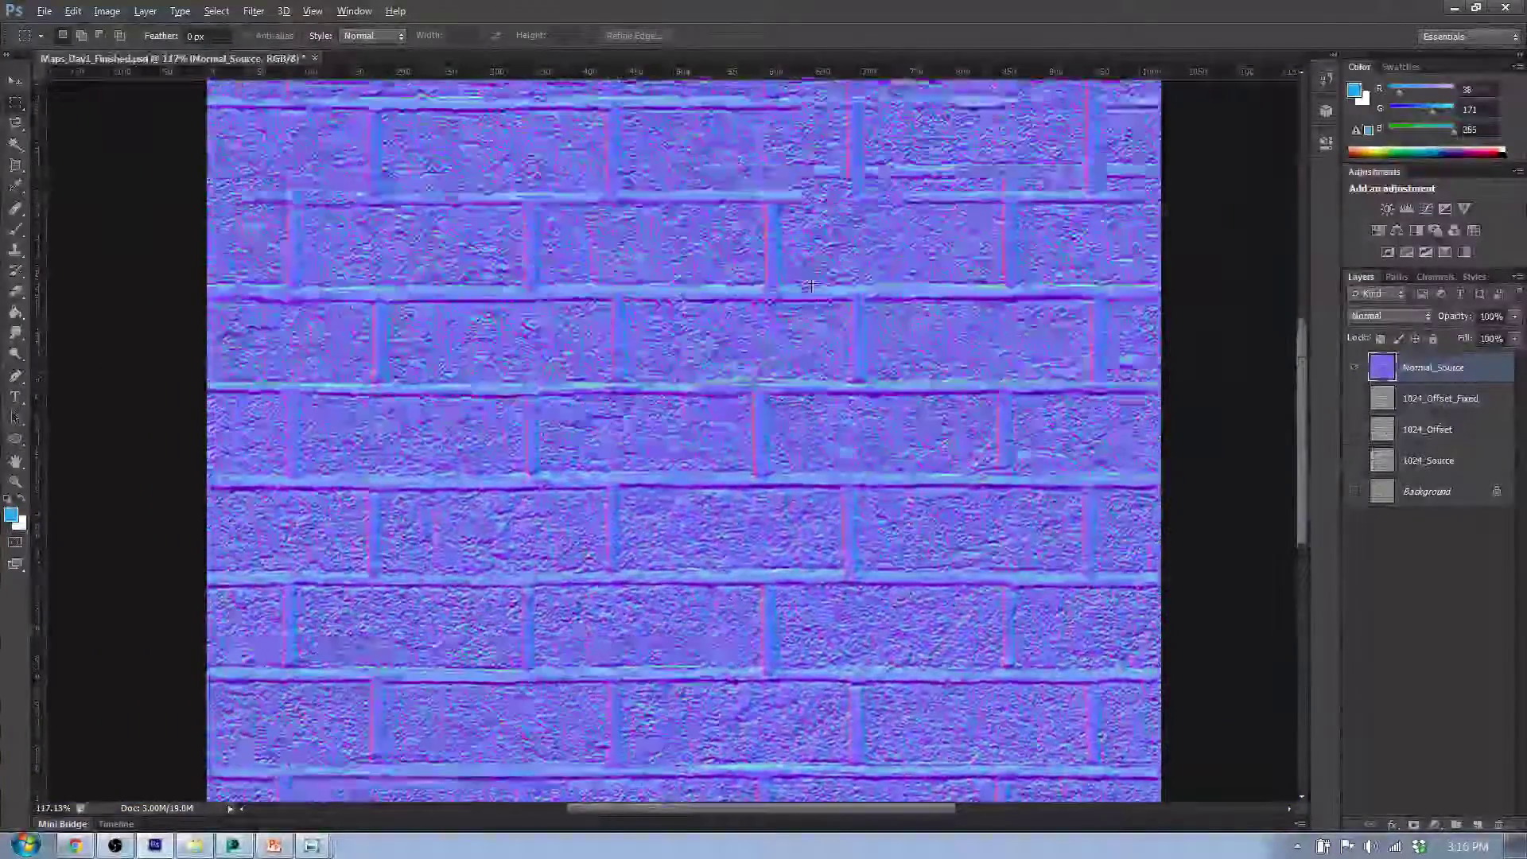
scroll(812, 286, down, 1)
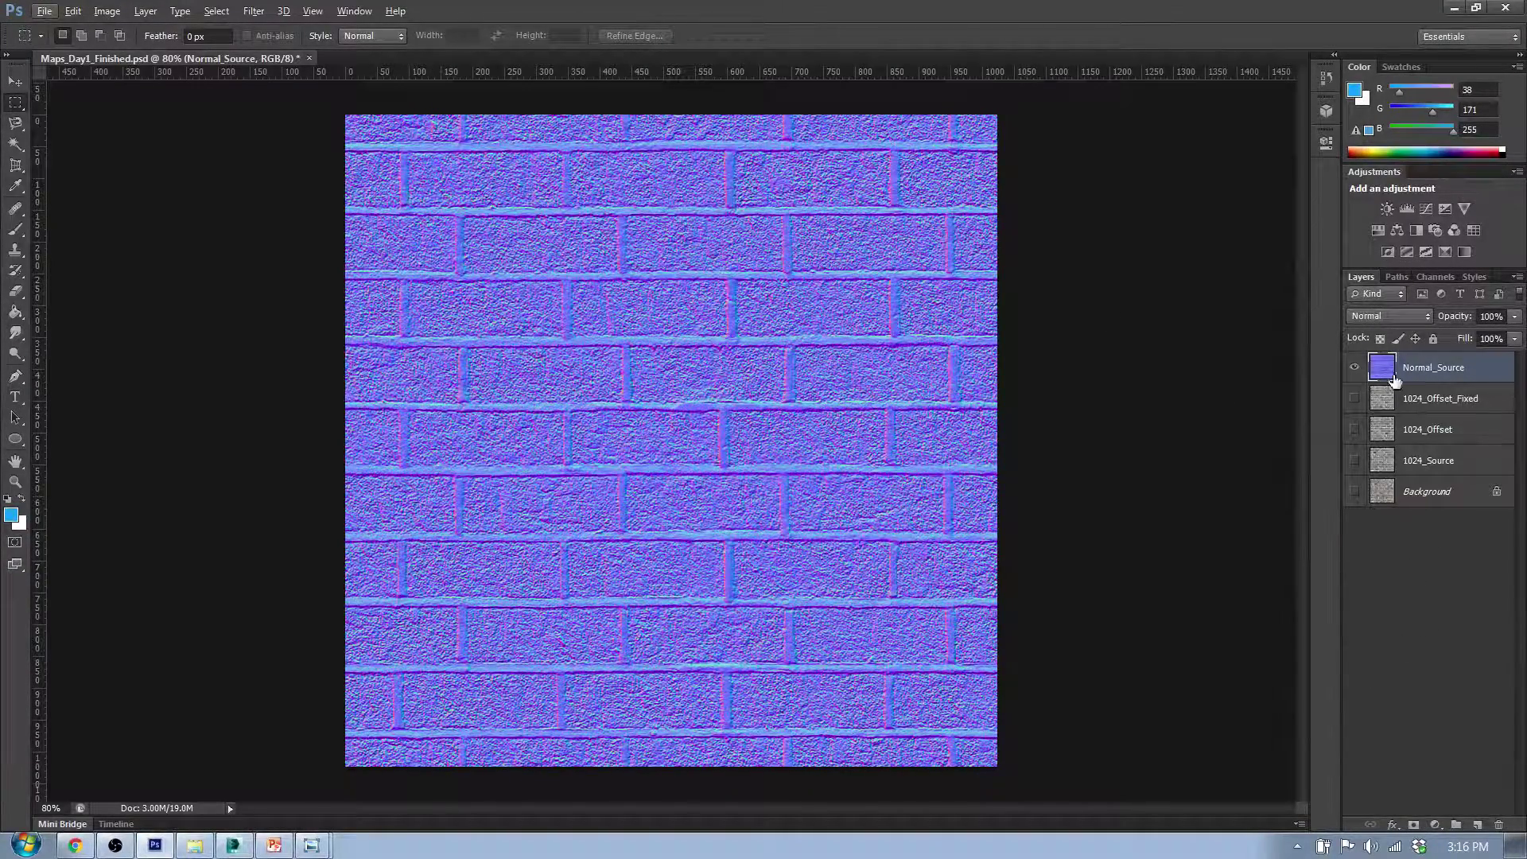
scroll(788, 274, up, 5)
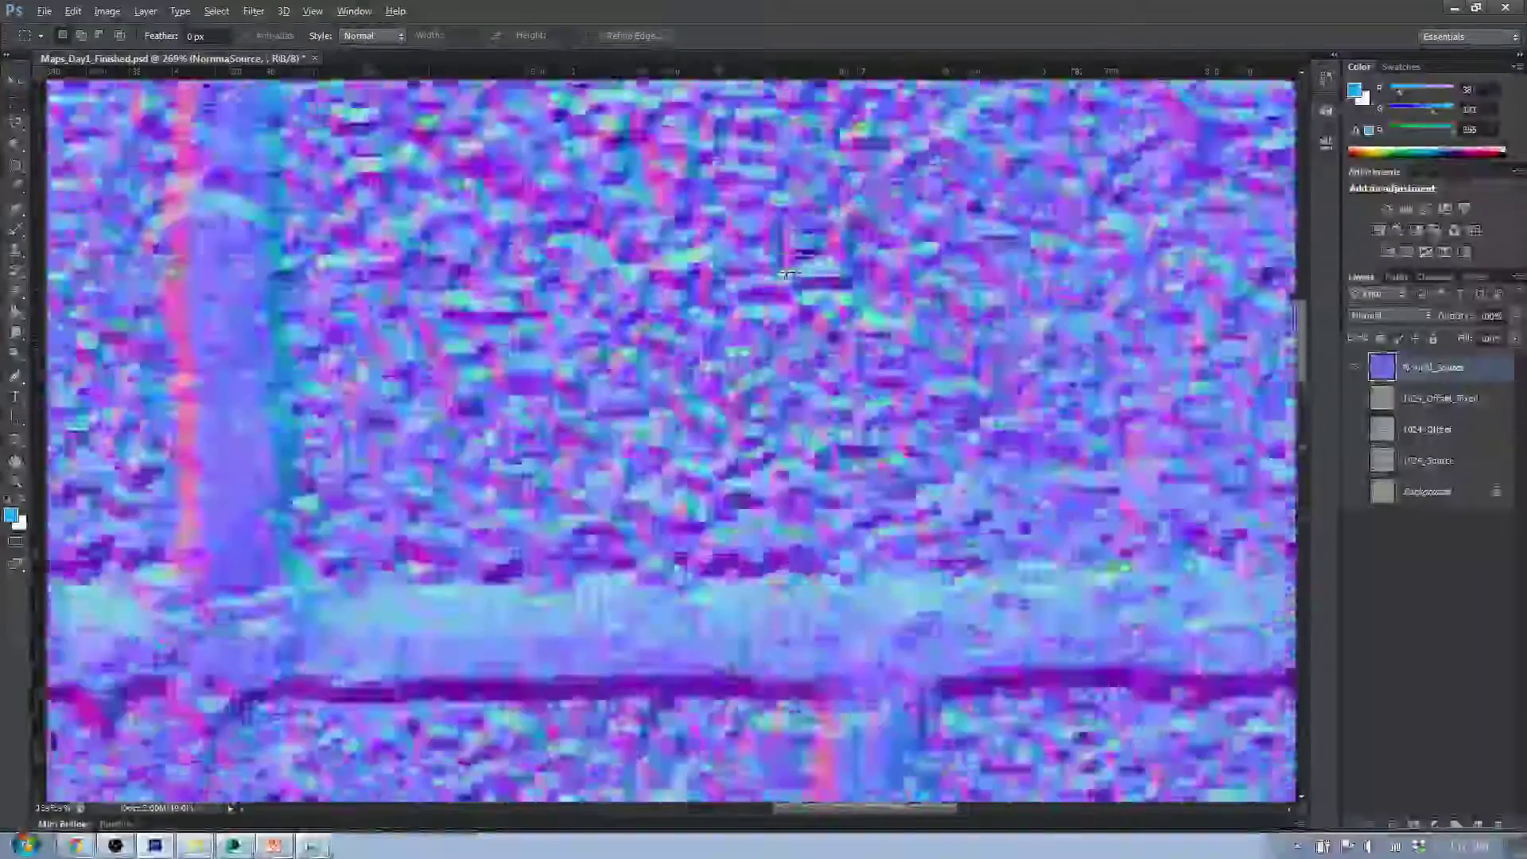
scroll(787, 274, up, 1)
scroll(790, 227, down, 2)
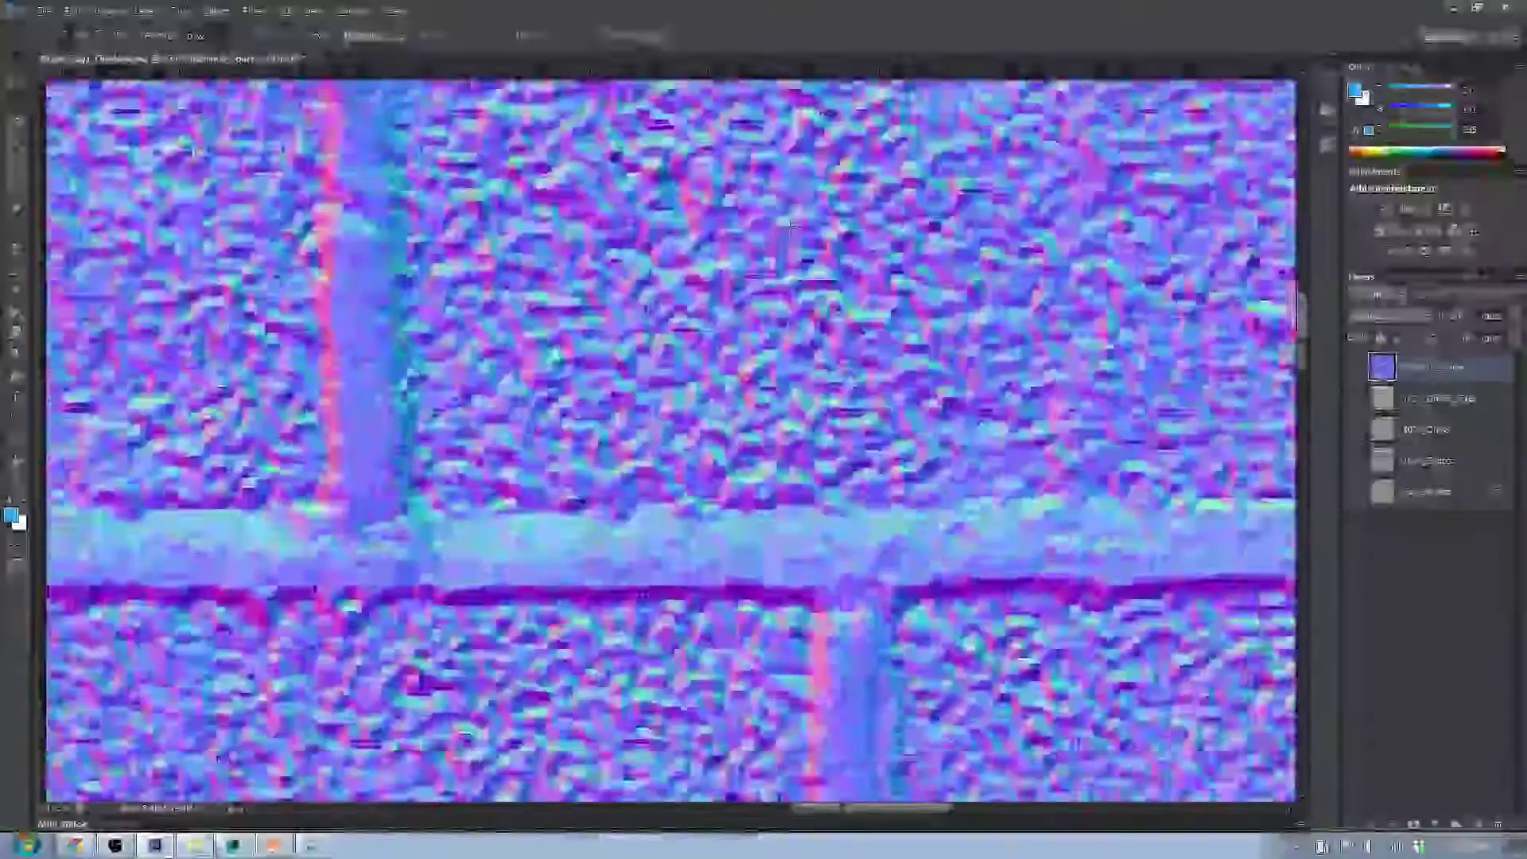
scroll(790, 226, down, 5)
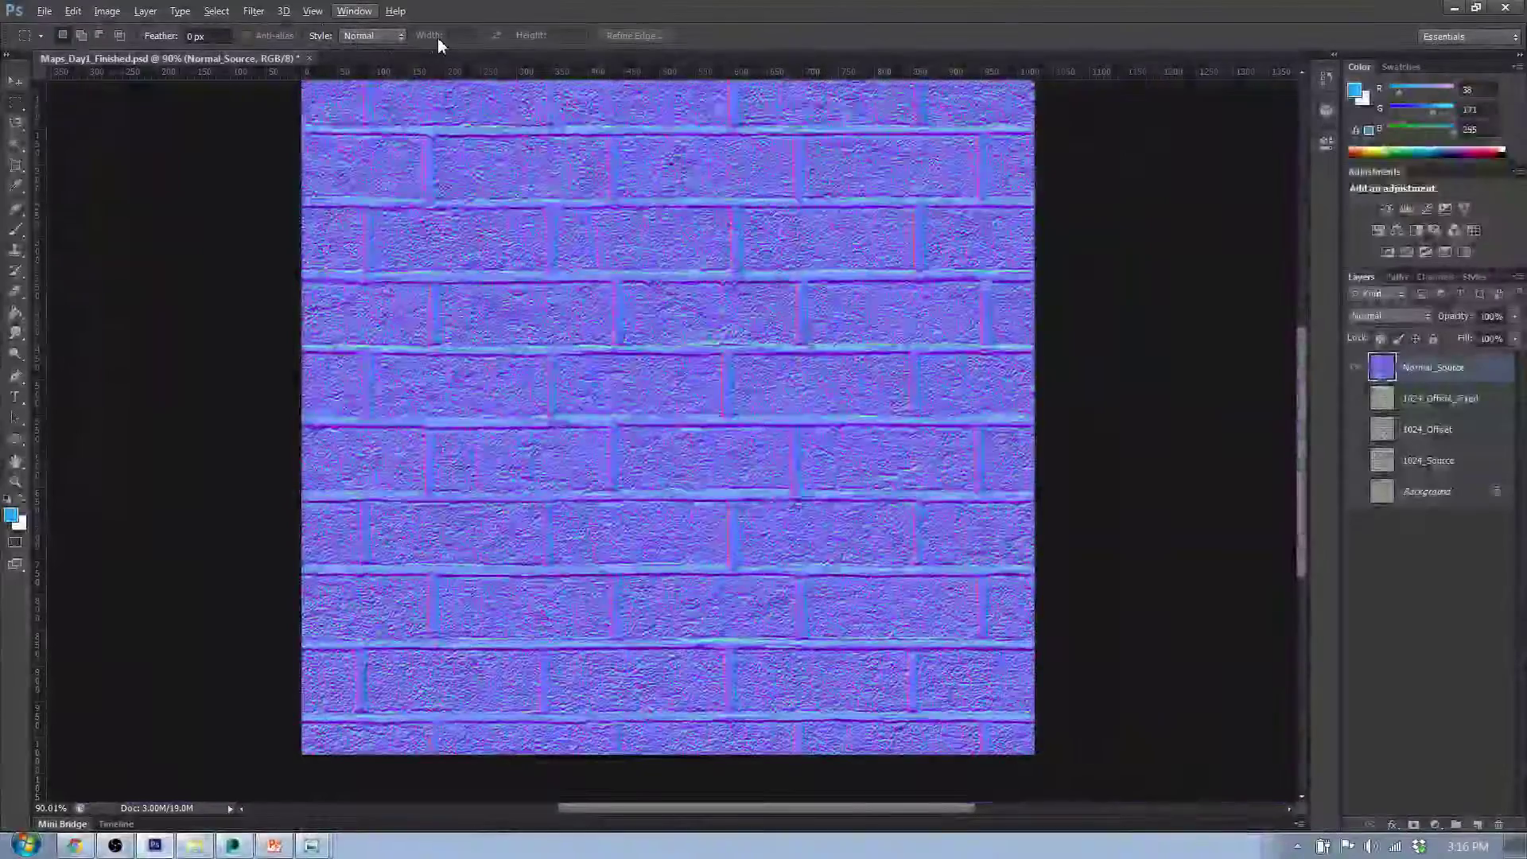
Try a 0.5 pixel Gaussian Blur on the Normal_Source layer, and apply it with a radius of 1.5 pixels.
click(258, 16)
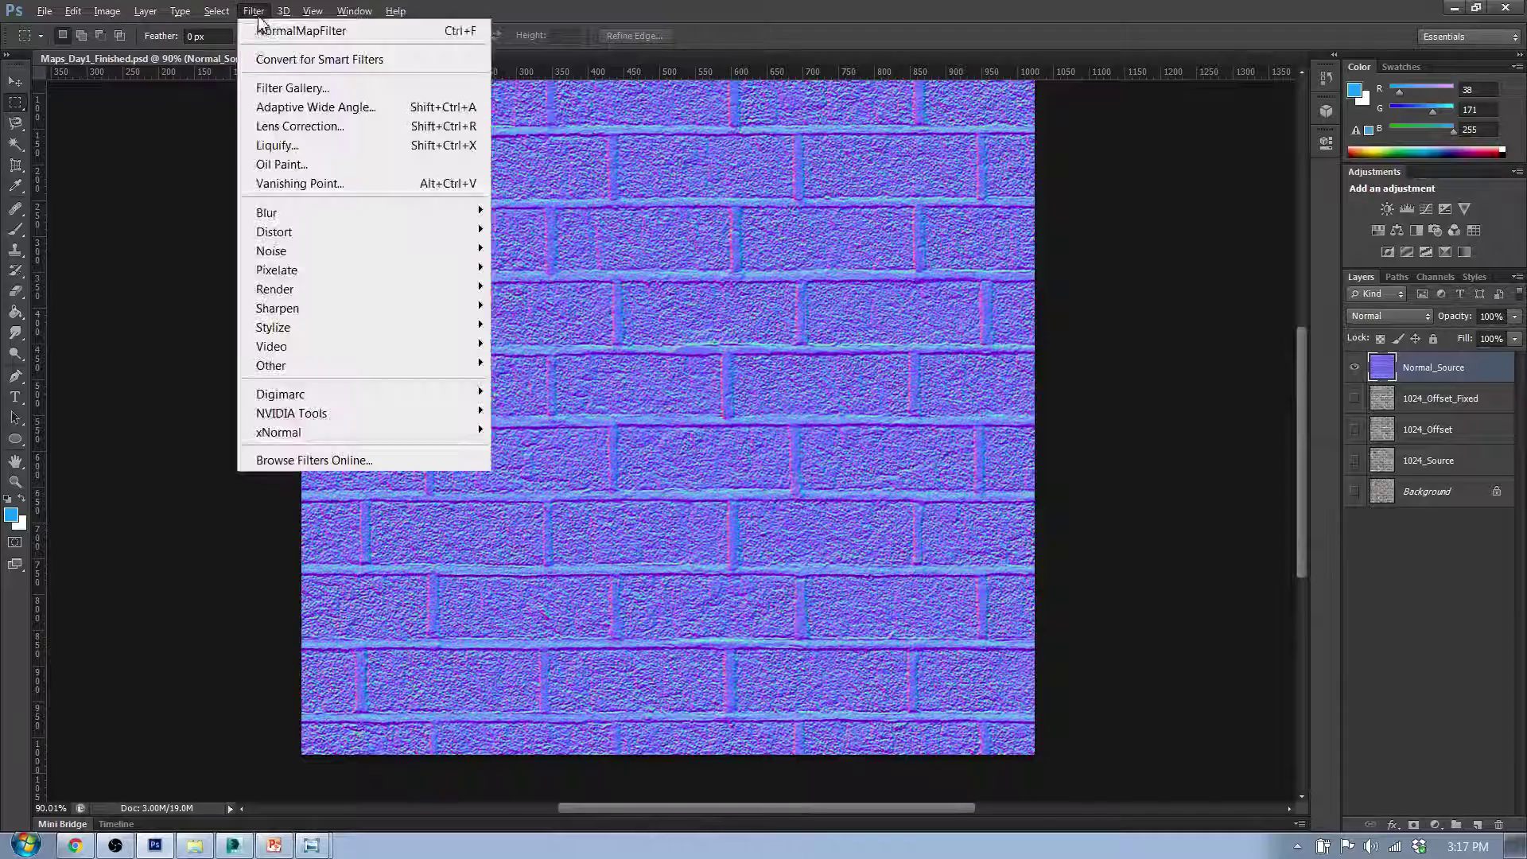
mouse_move(254, 220)
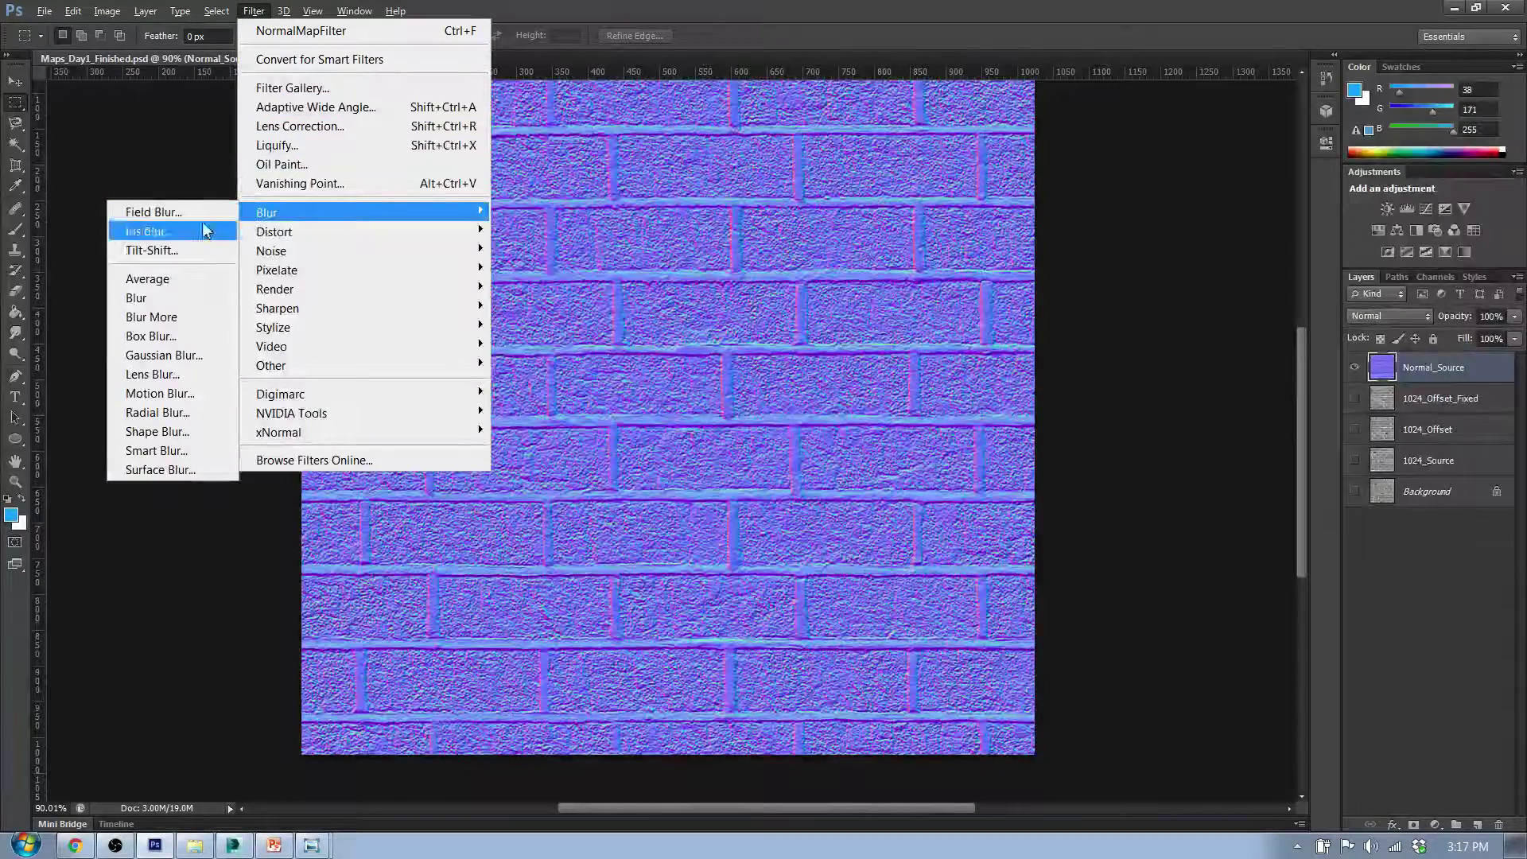
click(200, 354)
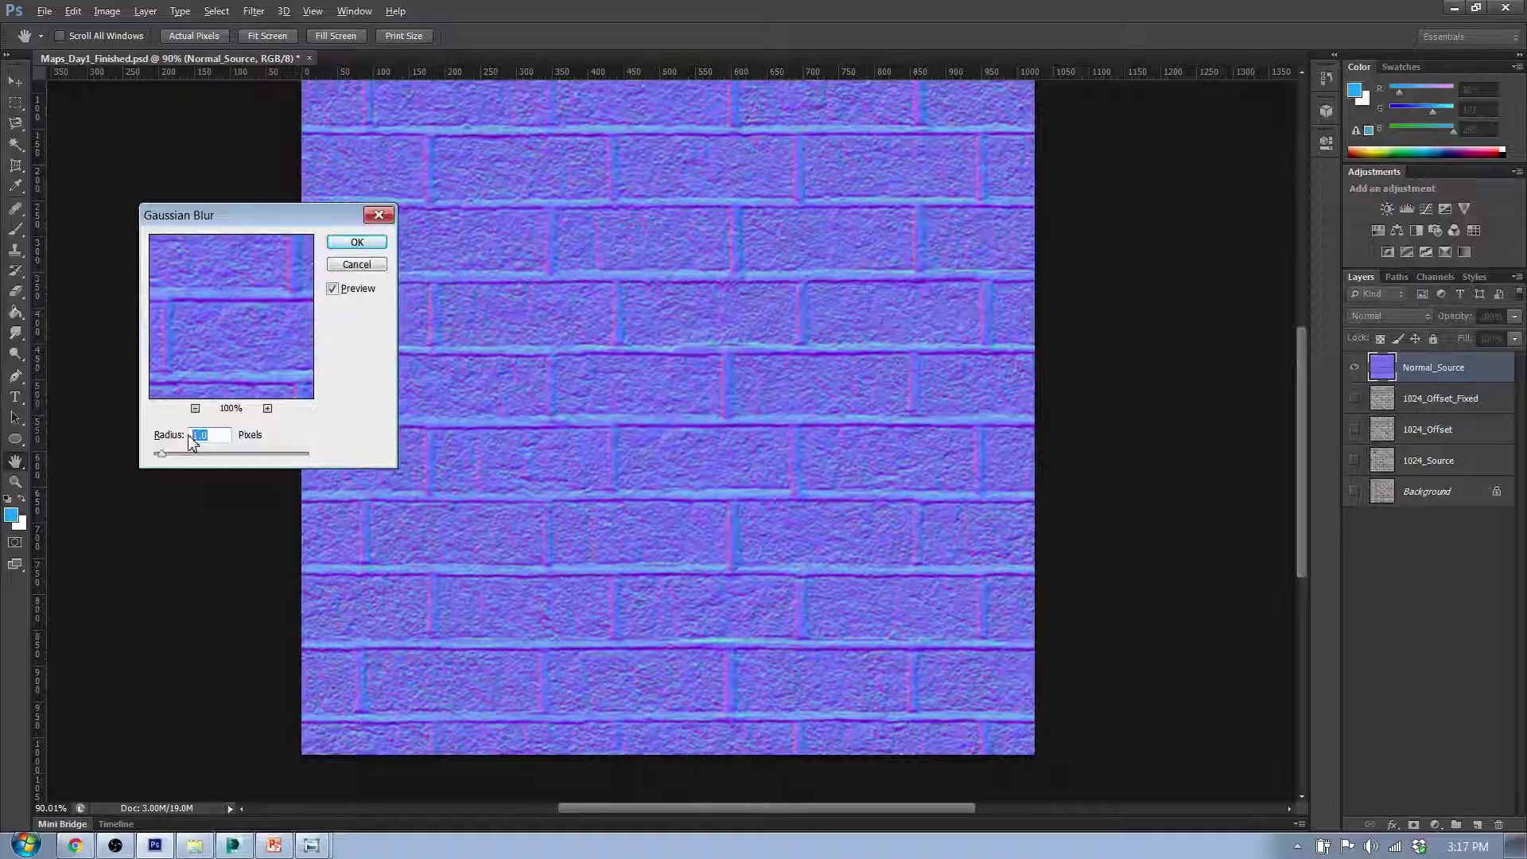
text(0.5)
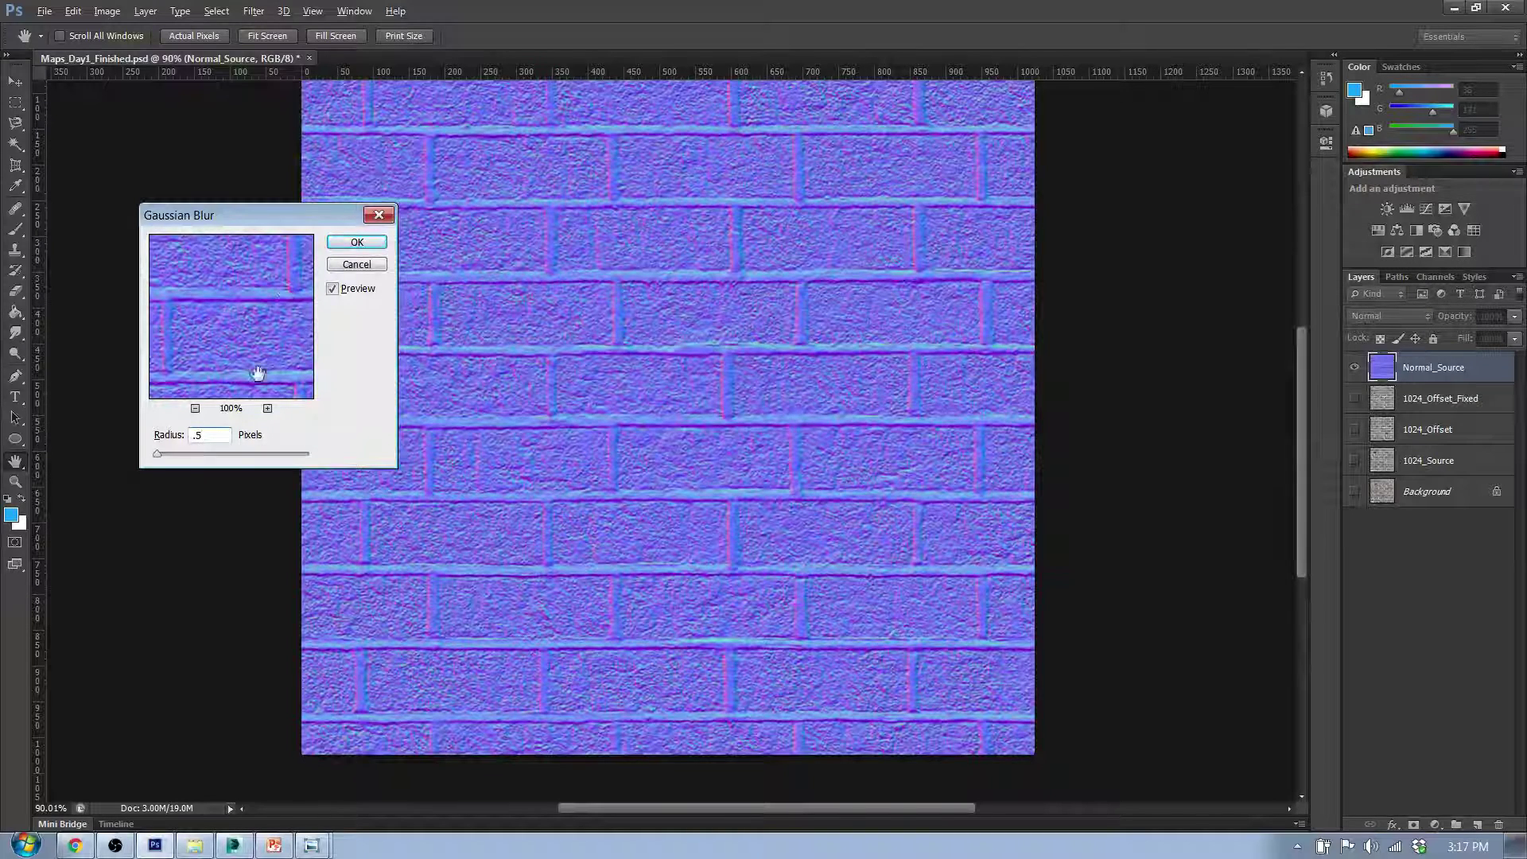
click(178, 443)
text(1.5)
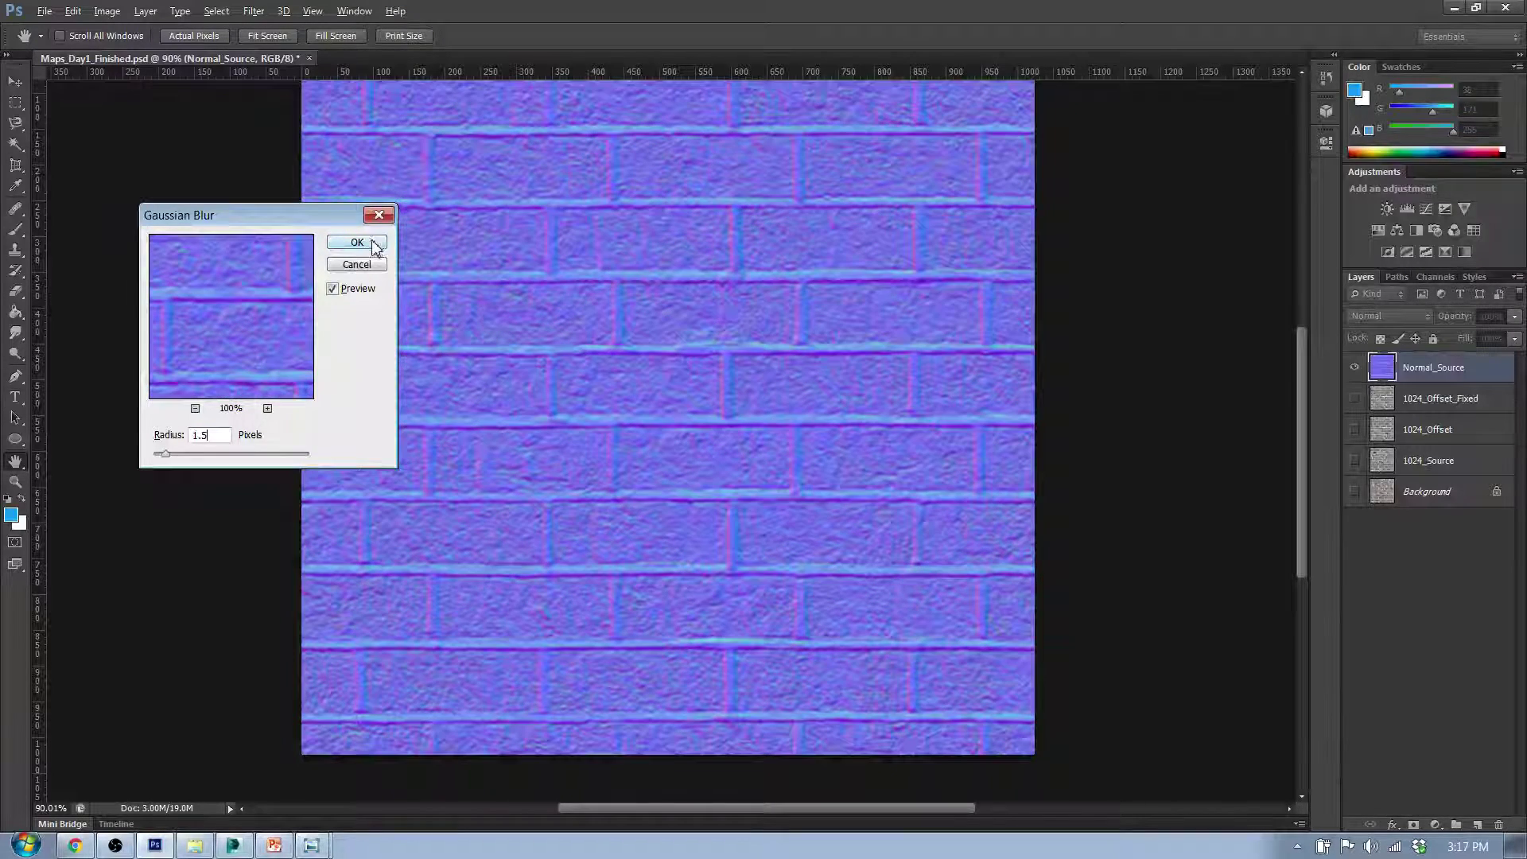
click(373, 243)
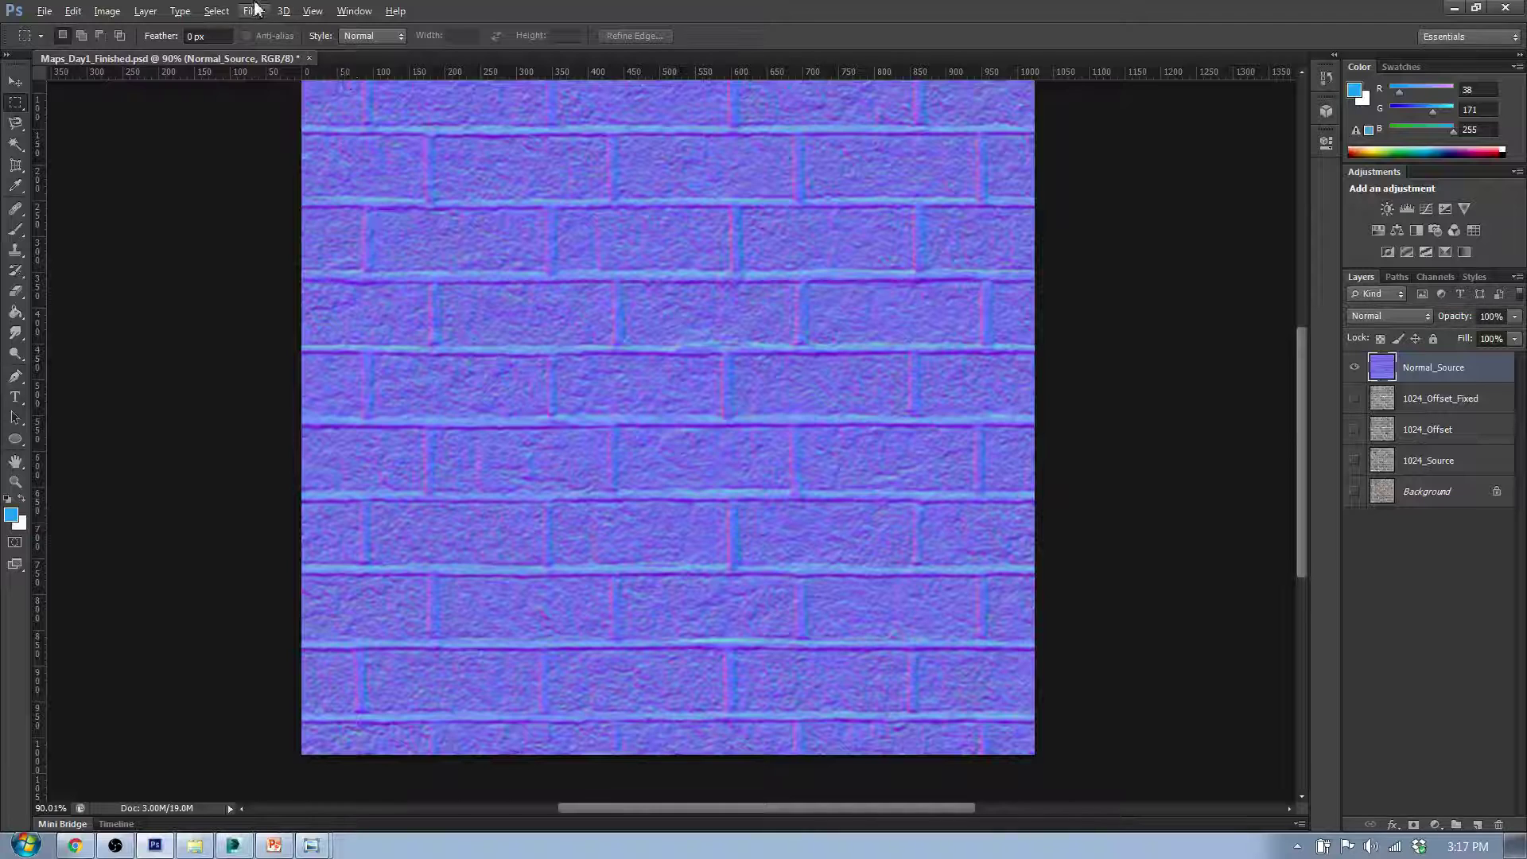
Reapply the NVIDIA Normal Map Filter to the blurred Normal_Source layer with the Normalize only conversion.
click(254, 11)
mouse_move(300, 413)
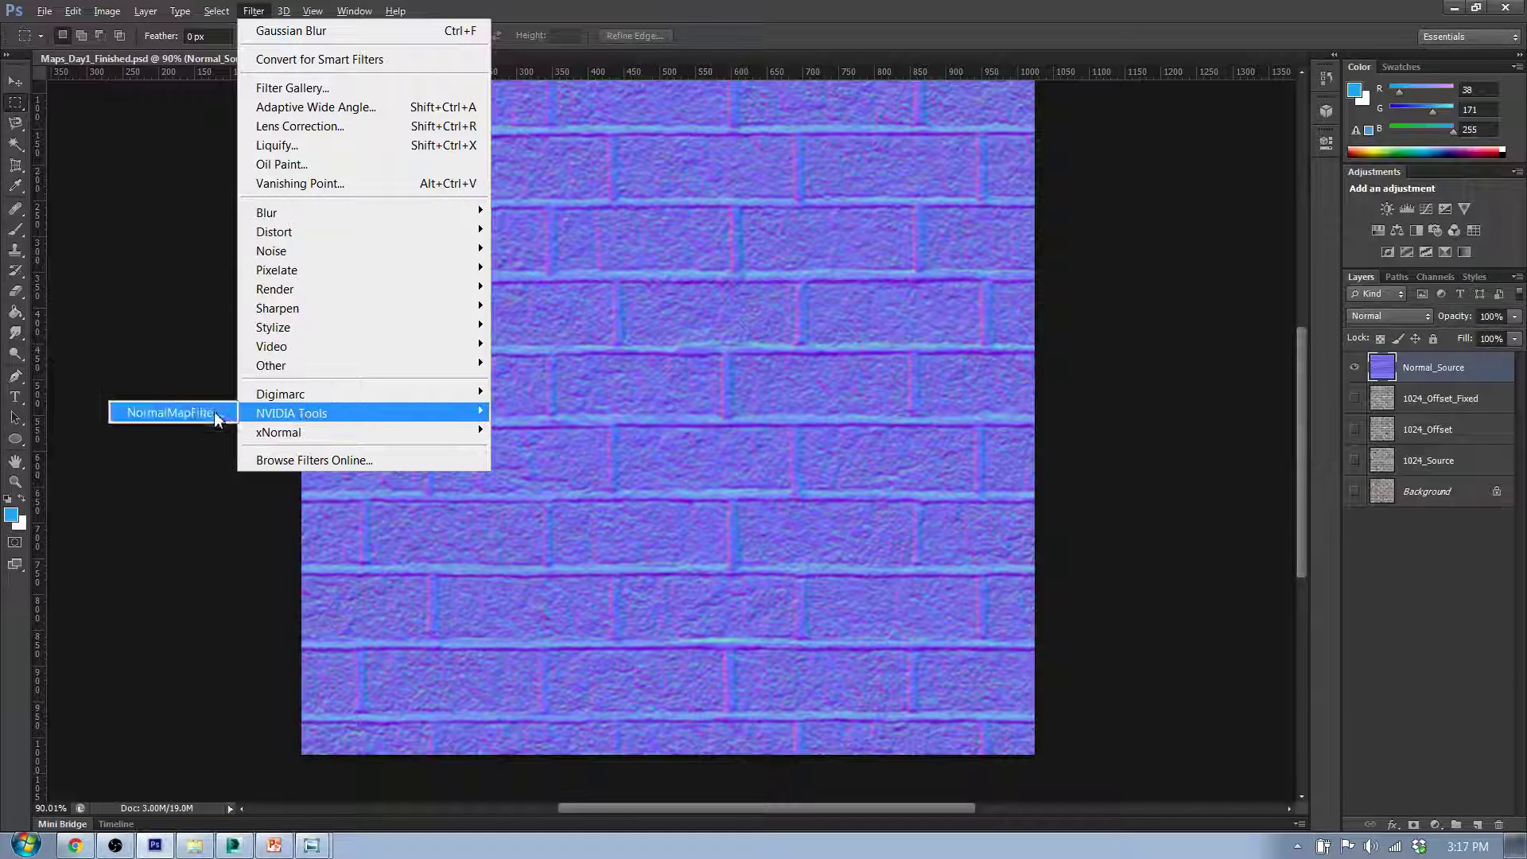
click(159, 413)
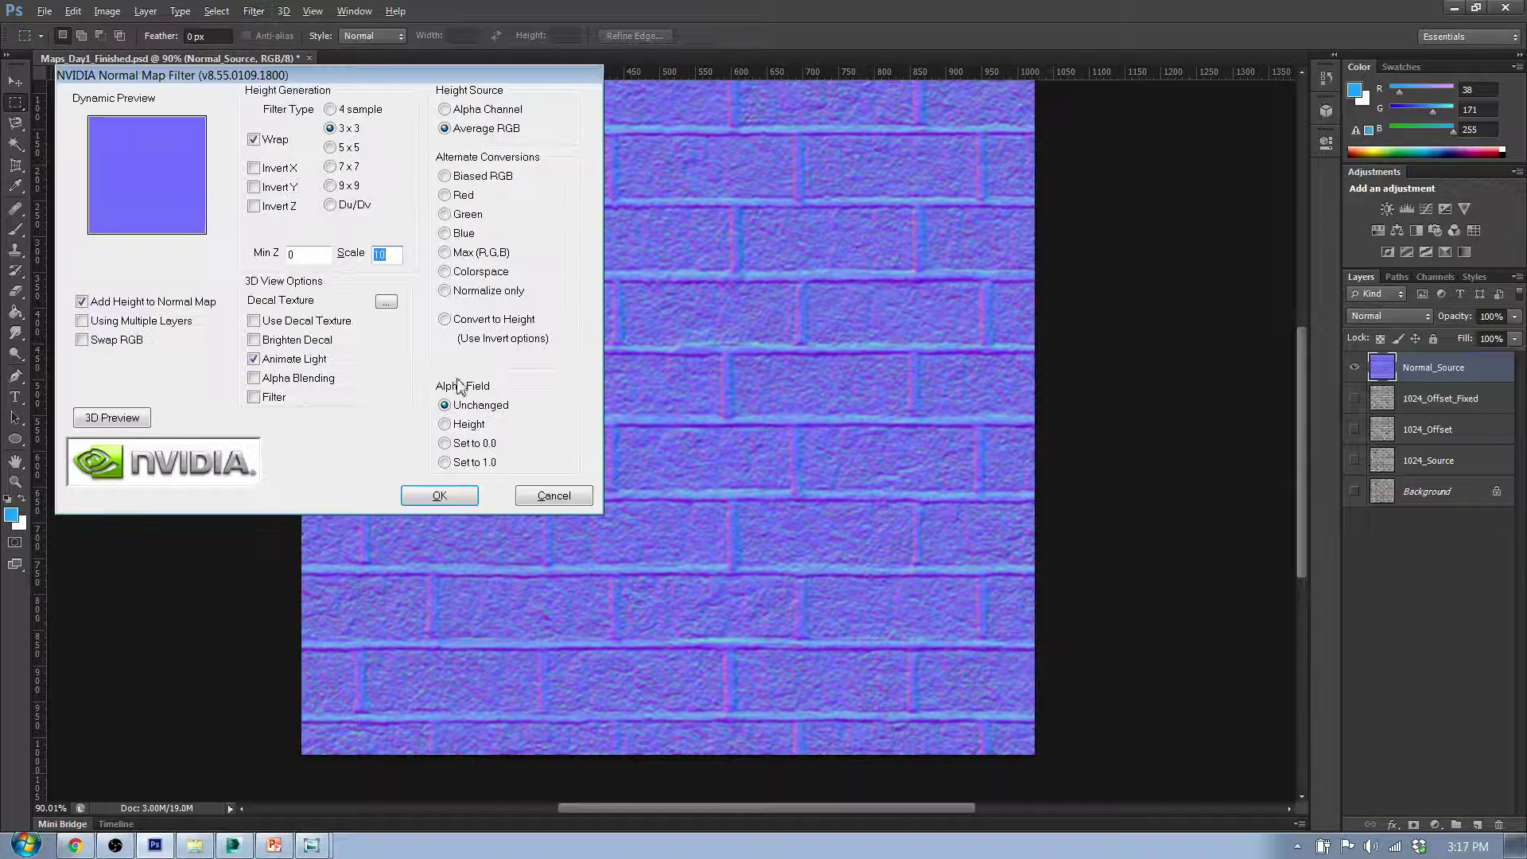
click(445, 291)
drag(326, 80, 425, 89)
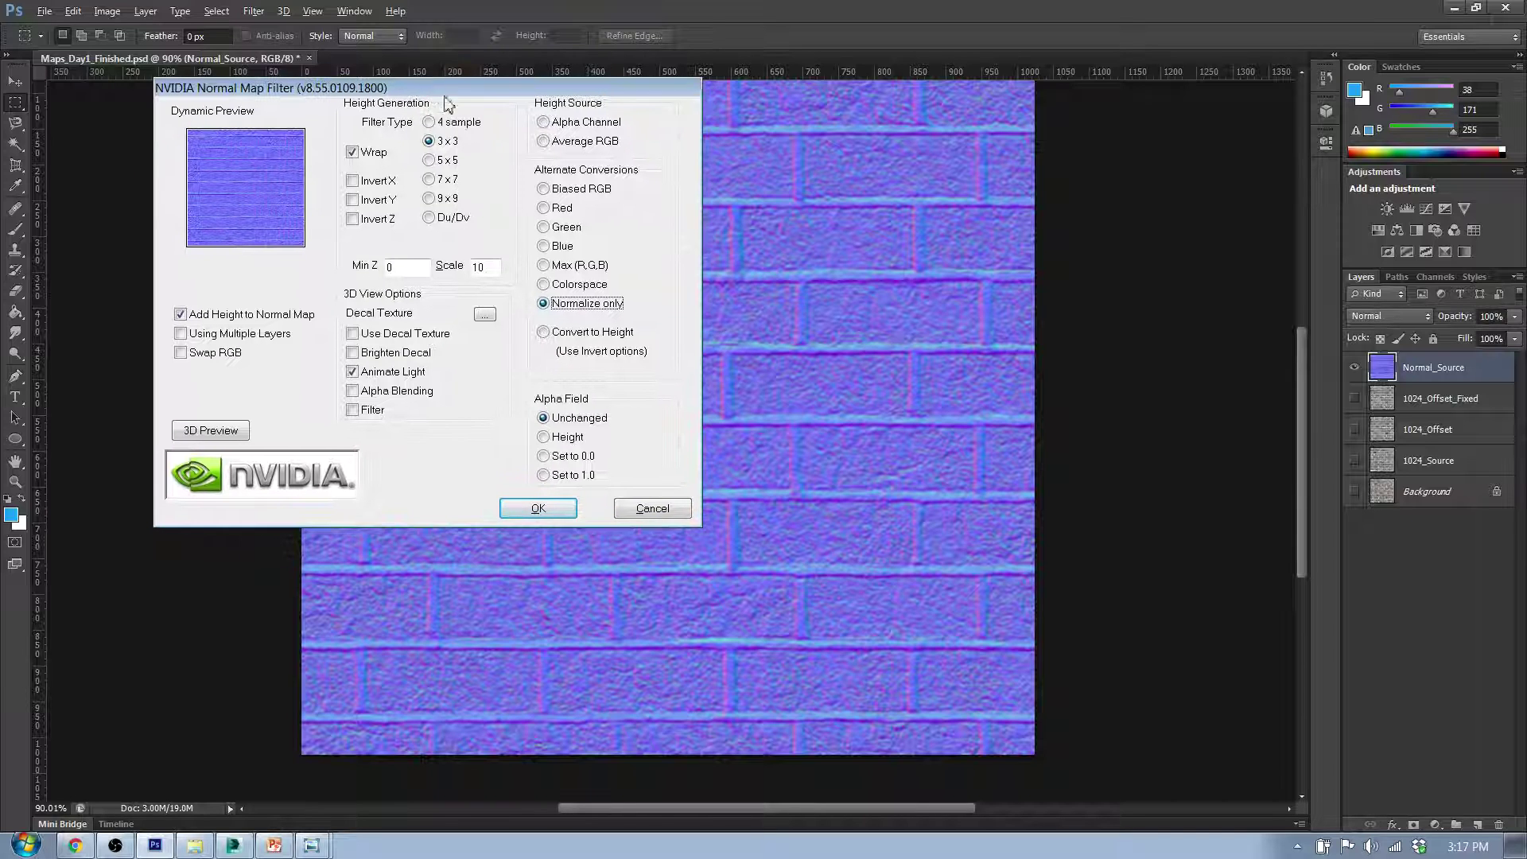
click(539, 502)
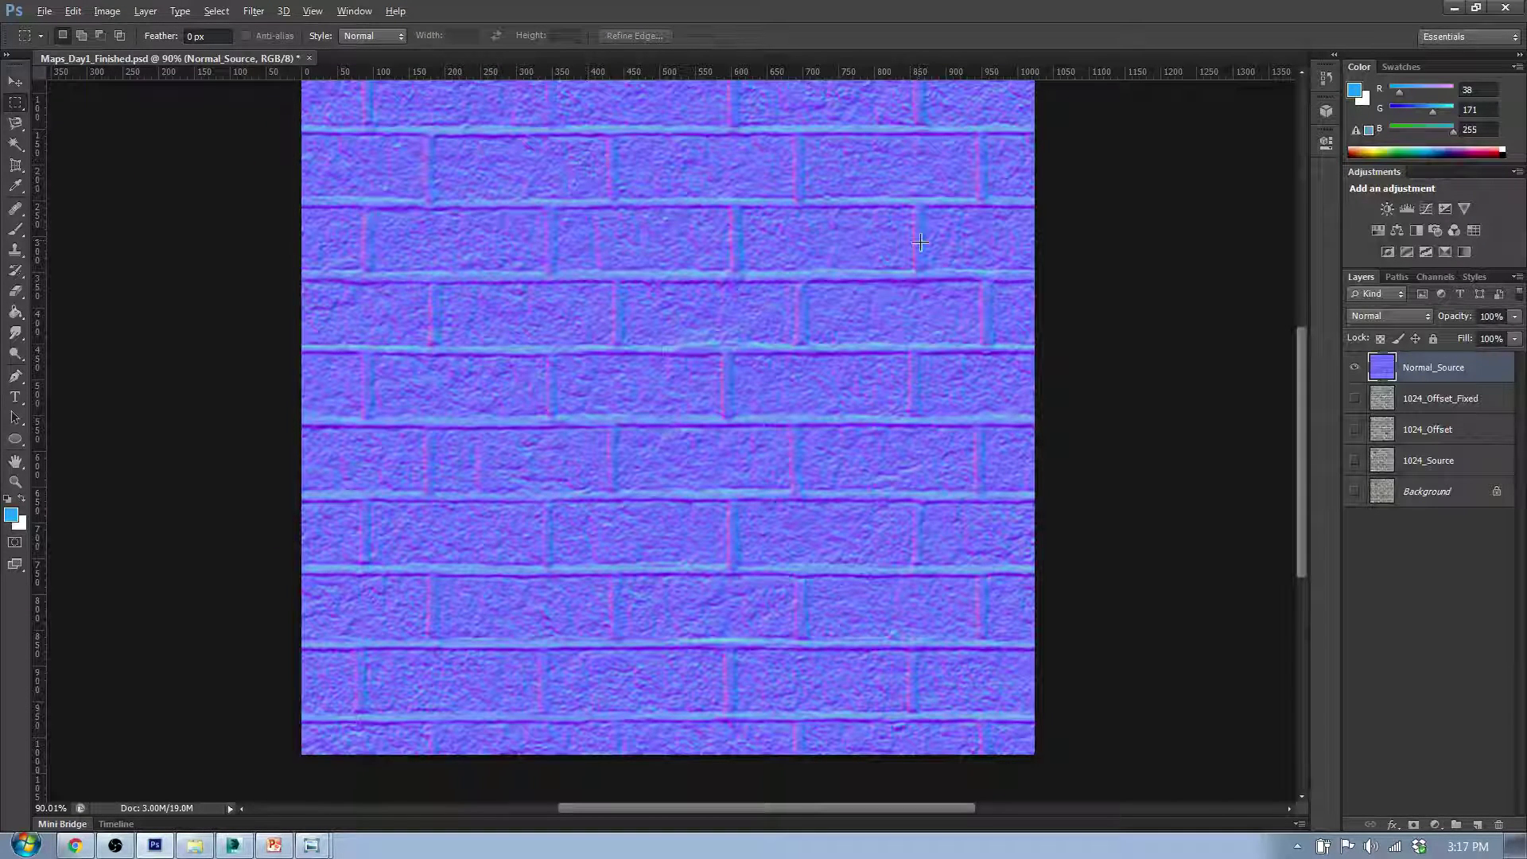
Inspect the normalized map, show the 1024_Offset_Fixed layer and compare it with Normal_Source by toggling the latter's visibility, leaving both shown.
scroll(909, 348, up, 5)
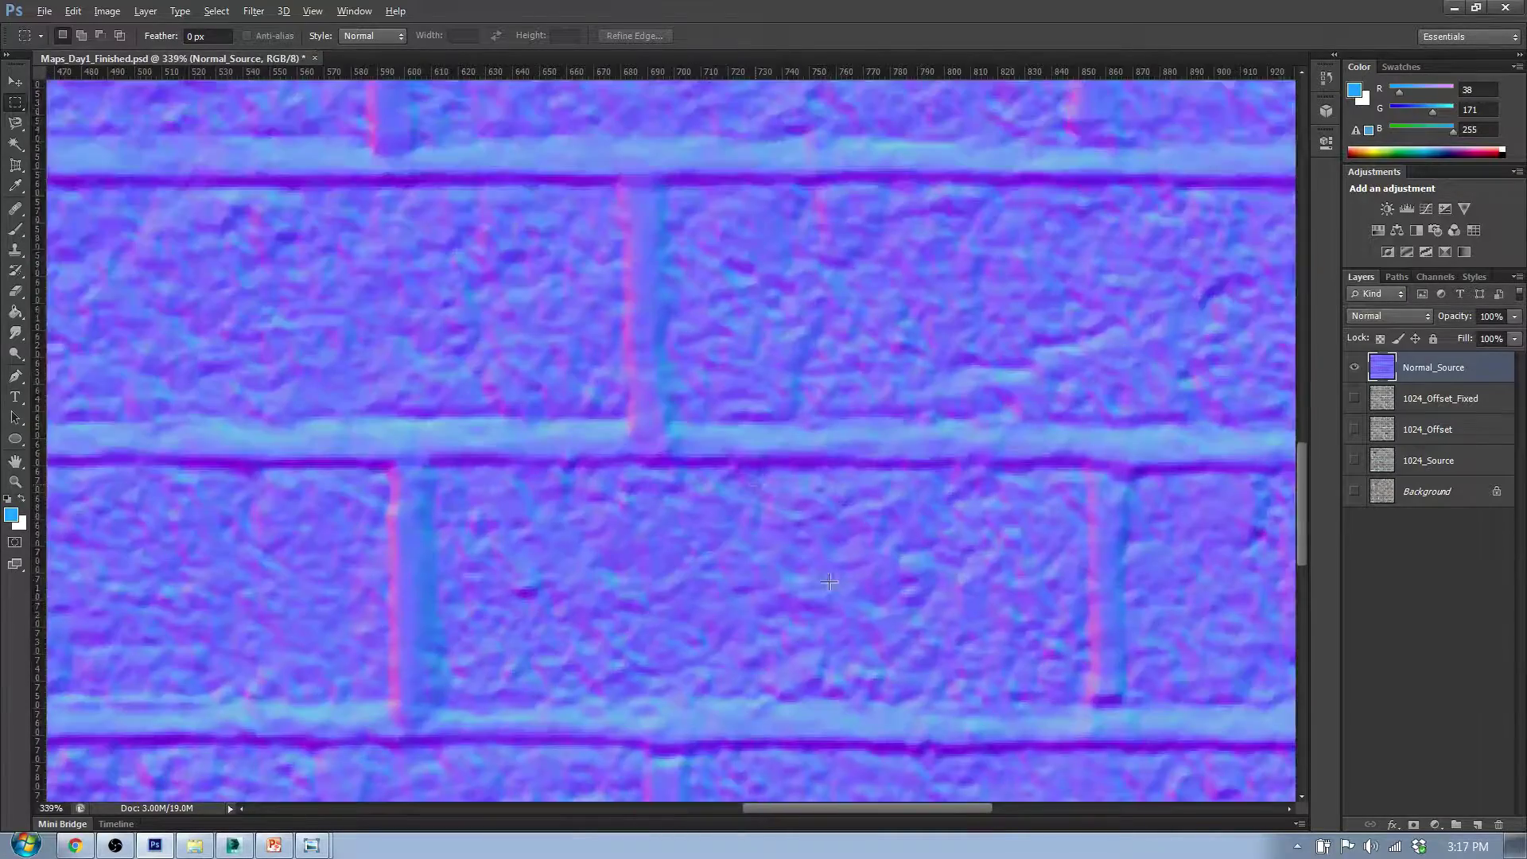
scroll(689, 380, down, 5)
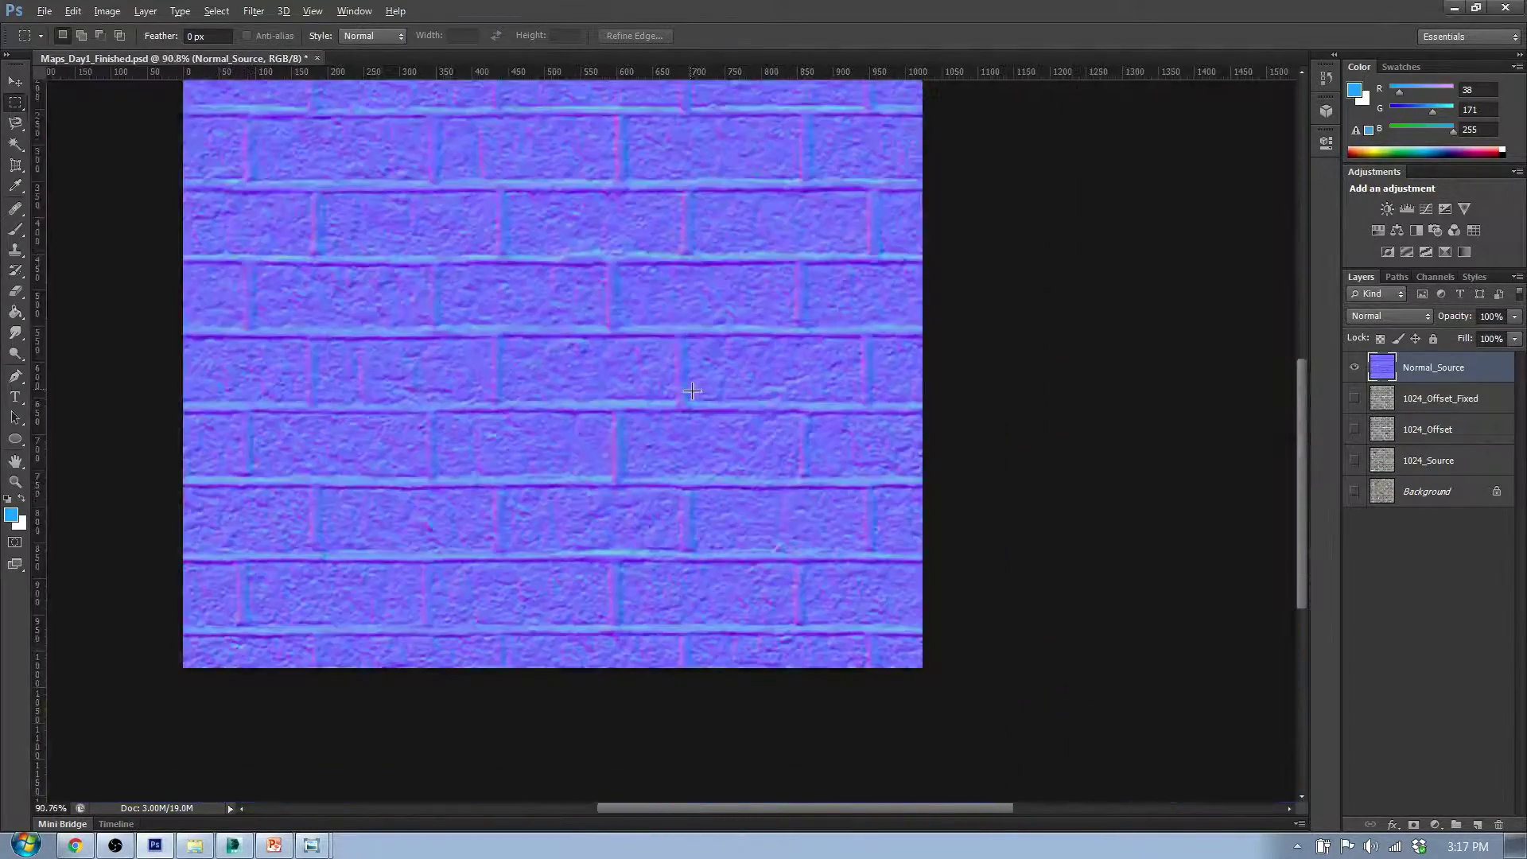
scroll(689, 350, down, 1)
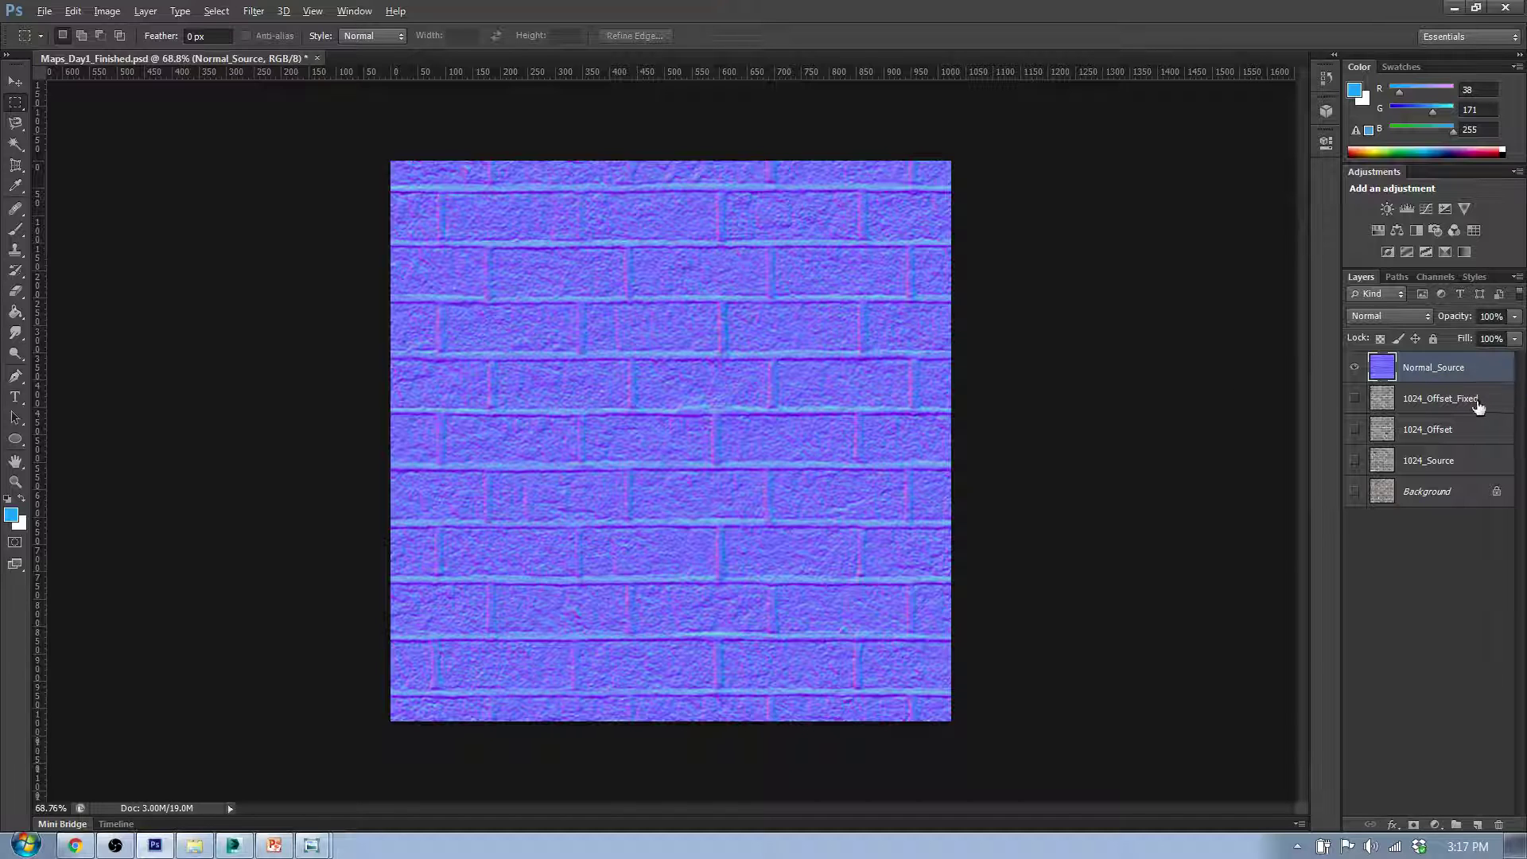
click(1354, 398)
click(1355, 367)
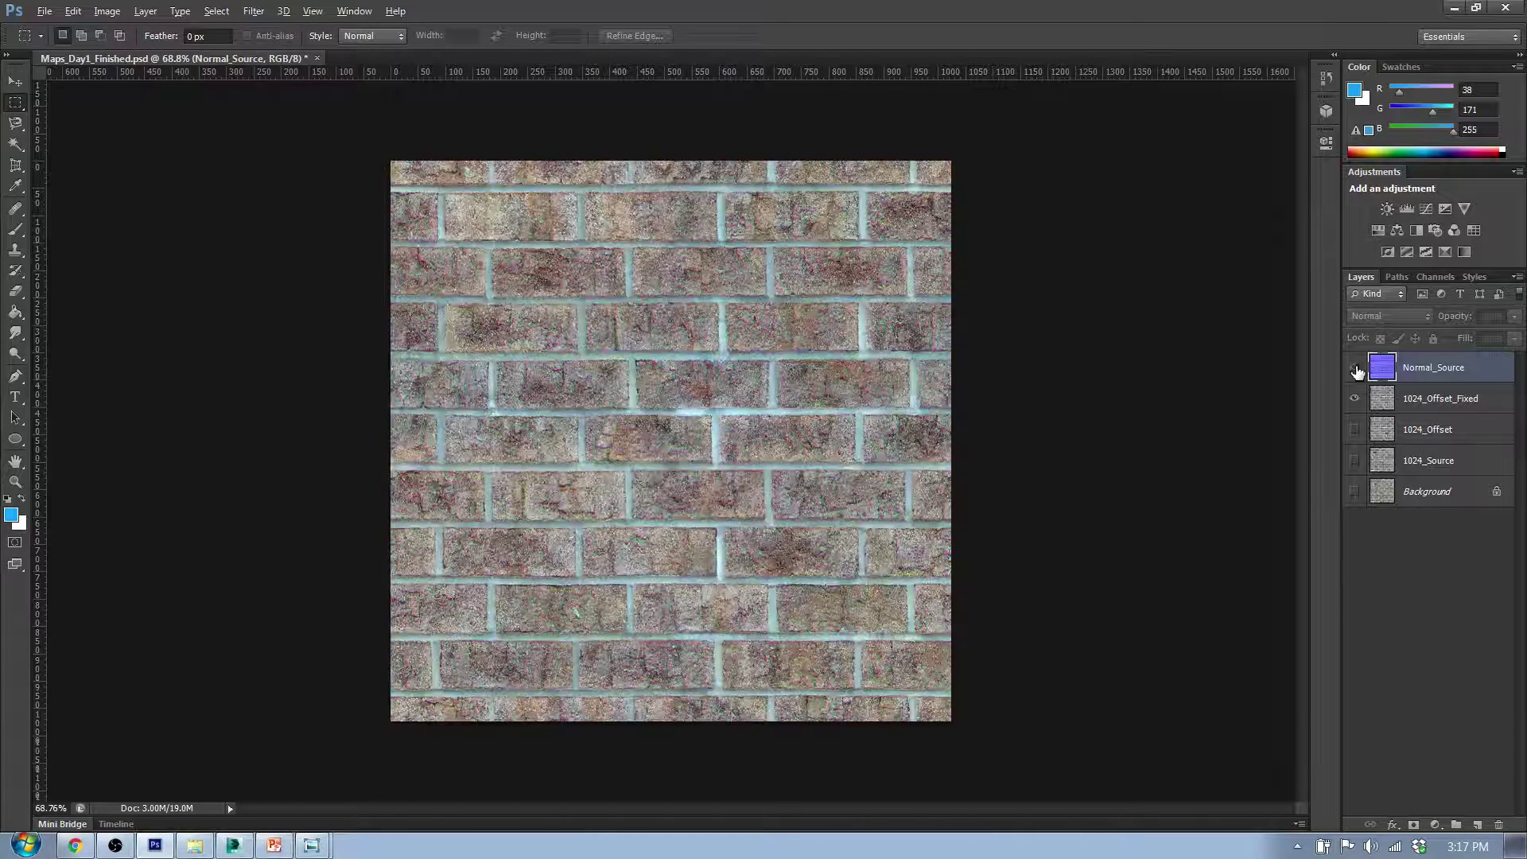
click(1355, 367)
click(1355, 367)
click(1355, 368)
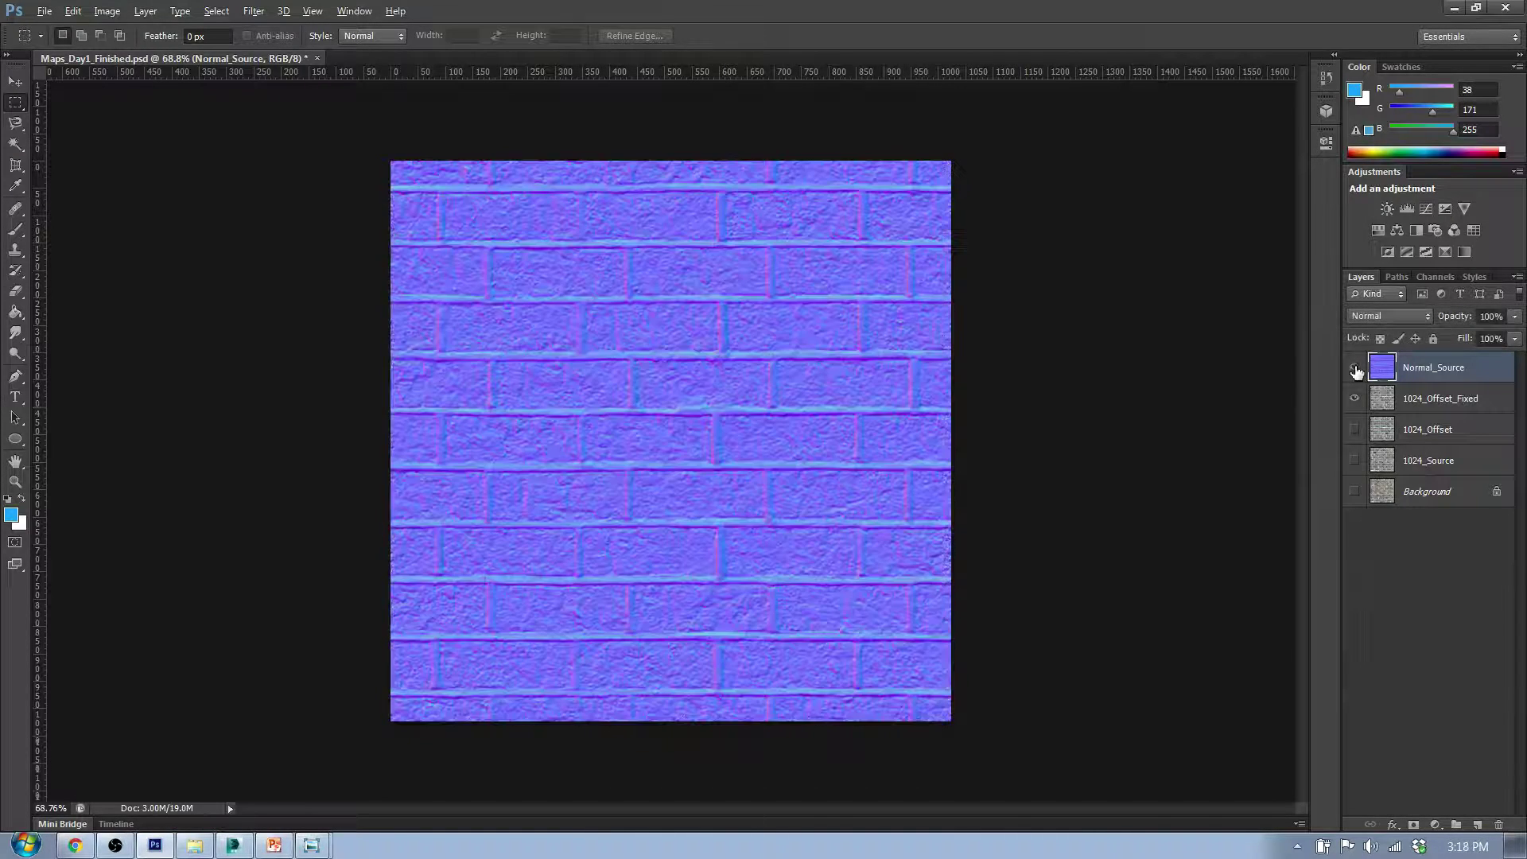
click(1355, 367)
click(1355, 367)
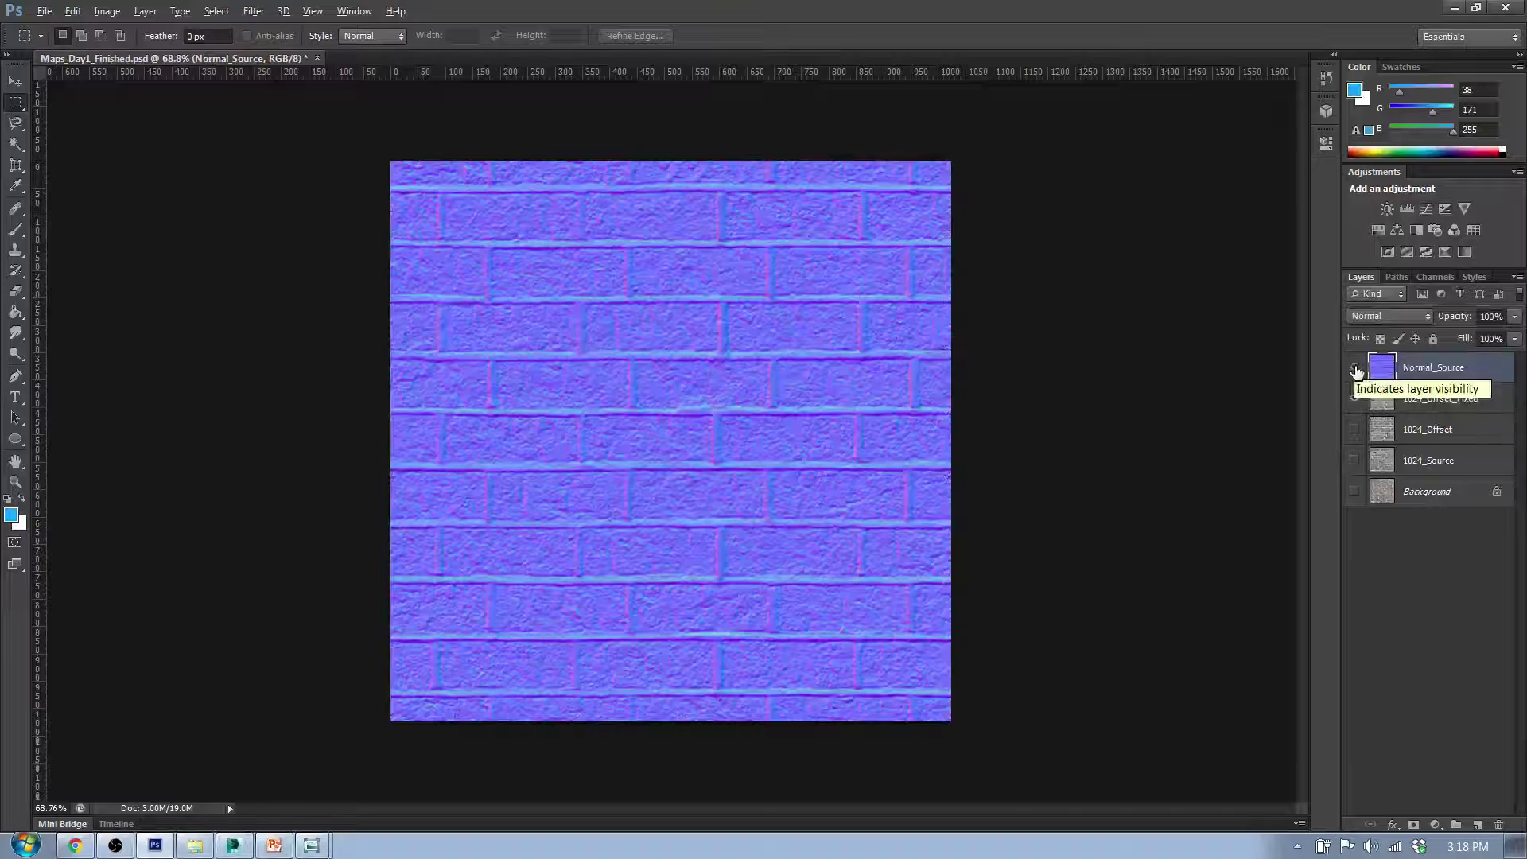
click(1355, 368)
click(1355, 367)
click(1355, 368)
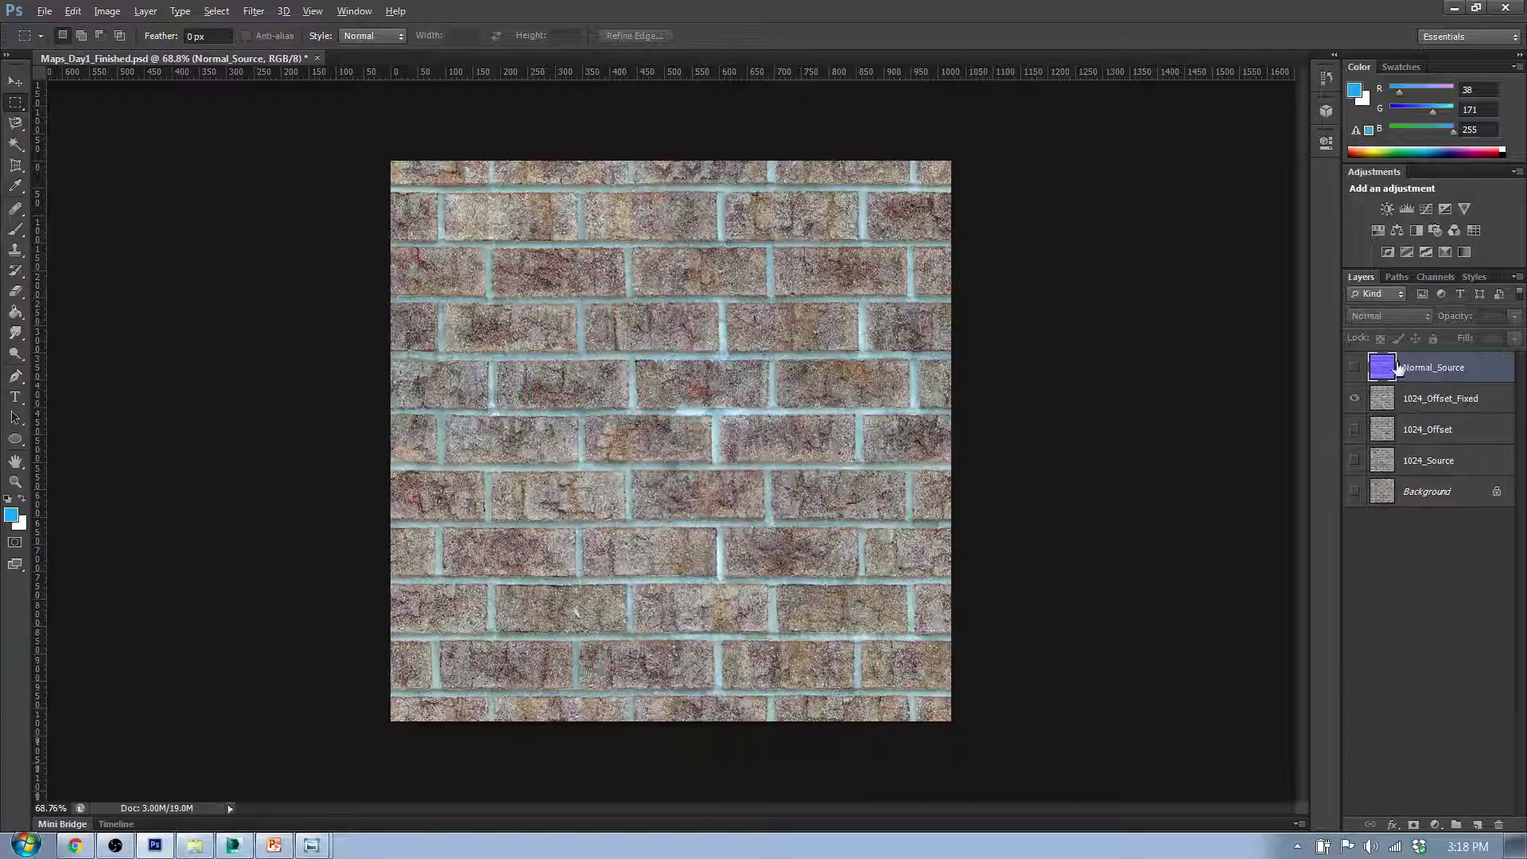
click(1355, 369)
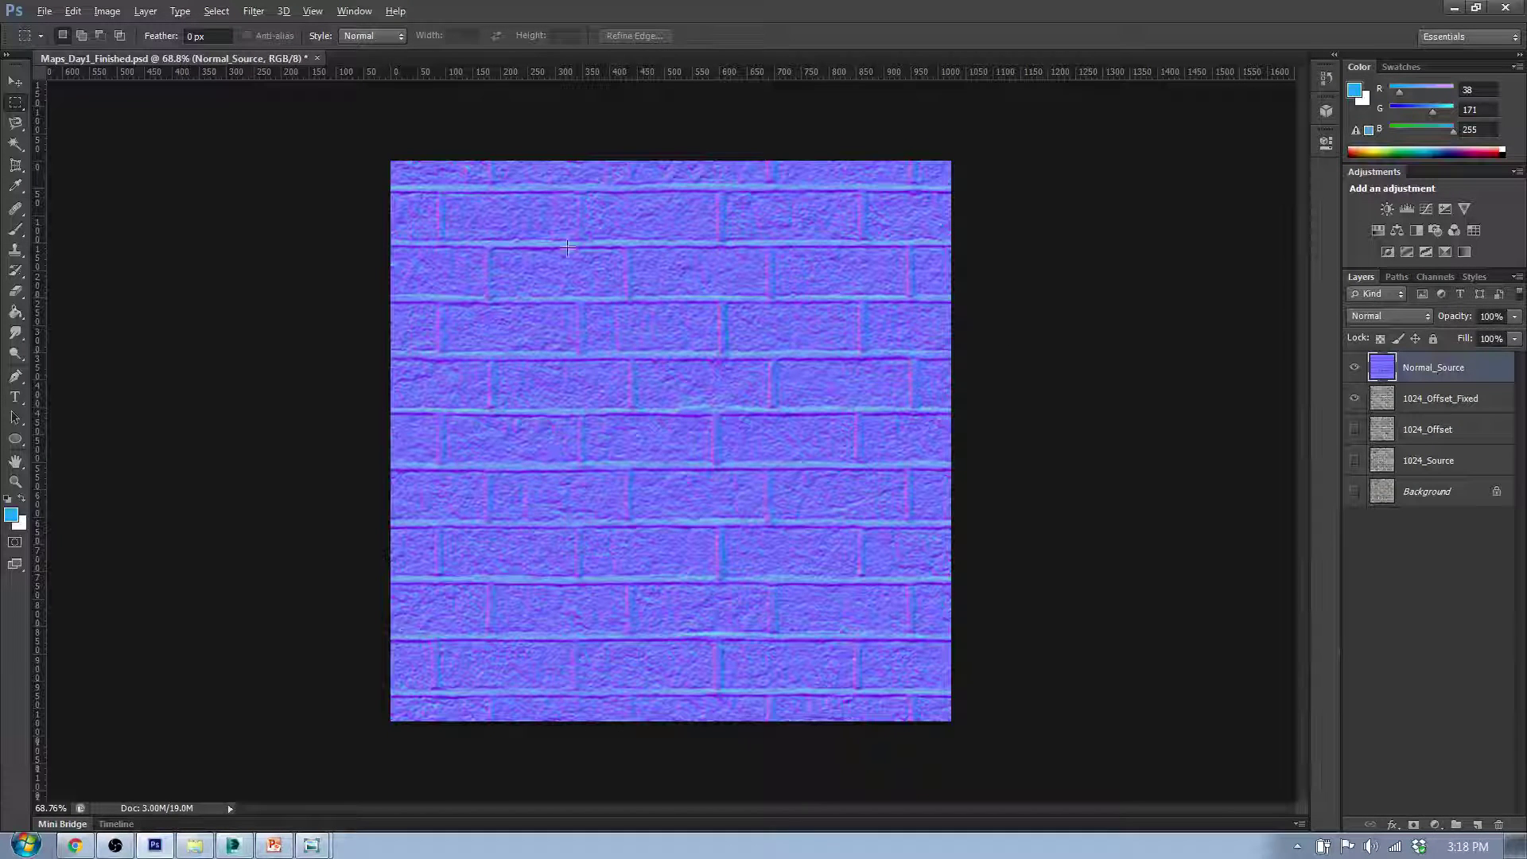
Export the brick normal map with Save for Web as a PNG-24 named 1024_Wall_Normal.png in the YouTube Files folder, and deselect the layer.
click(45, 11)
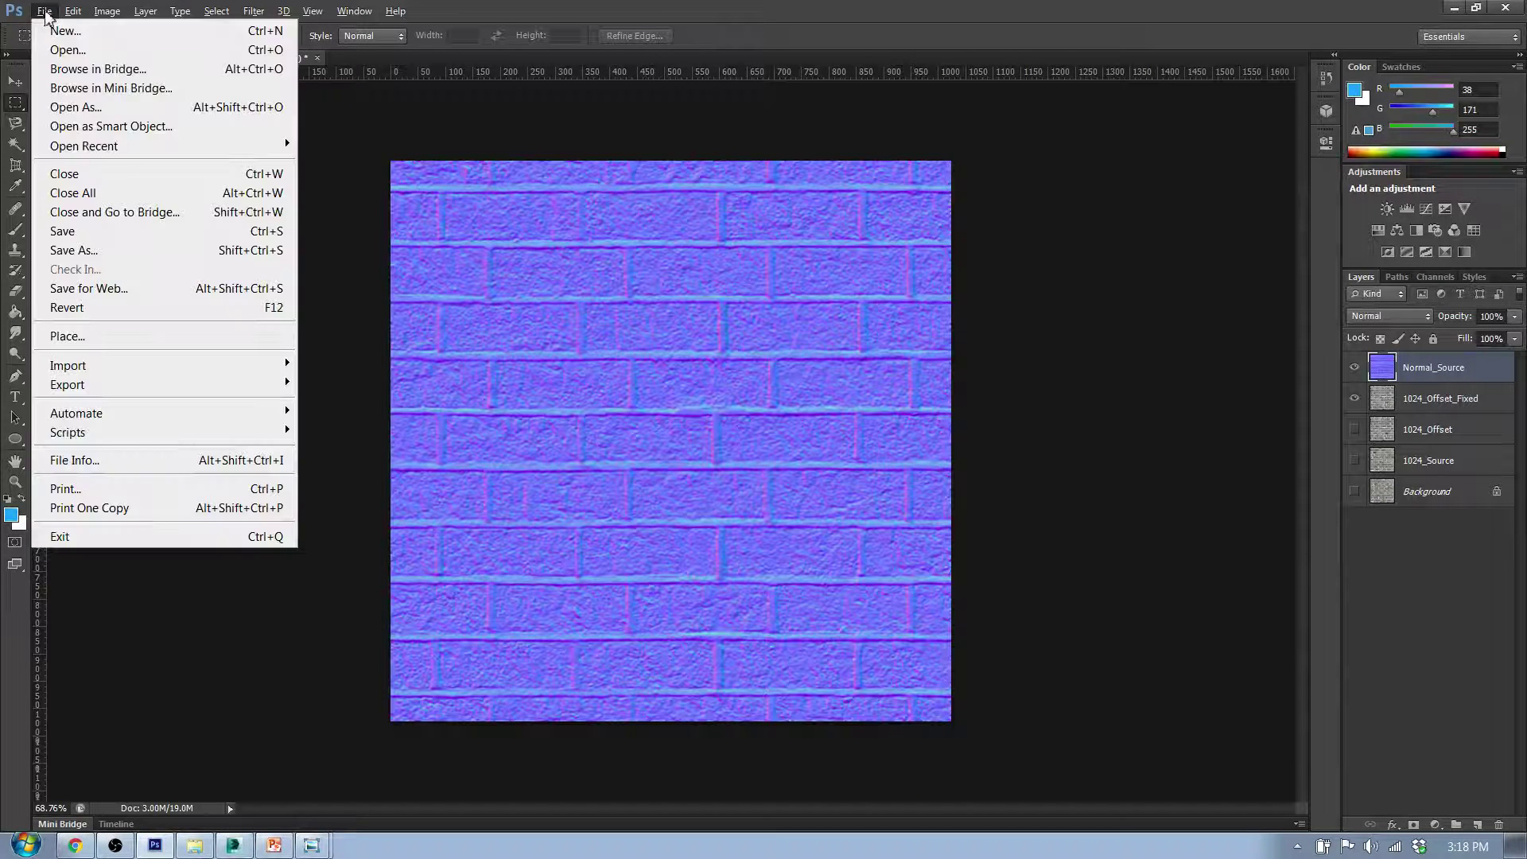
click(99, 288)
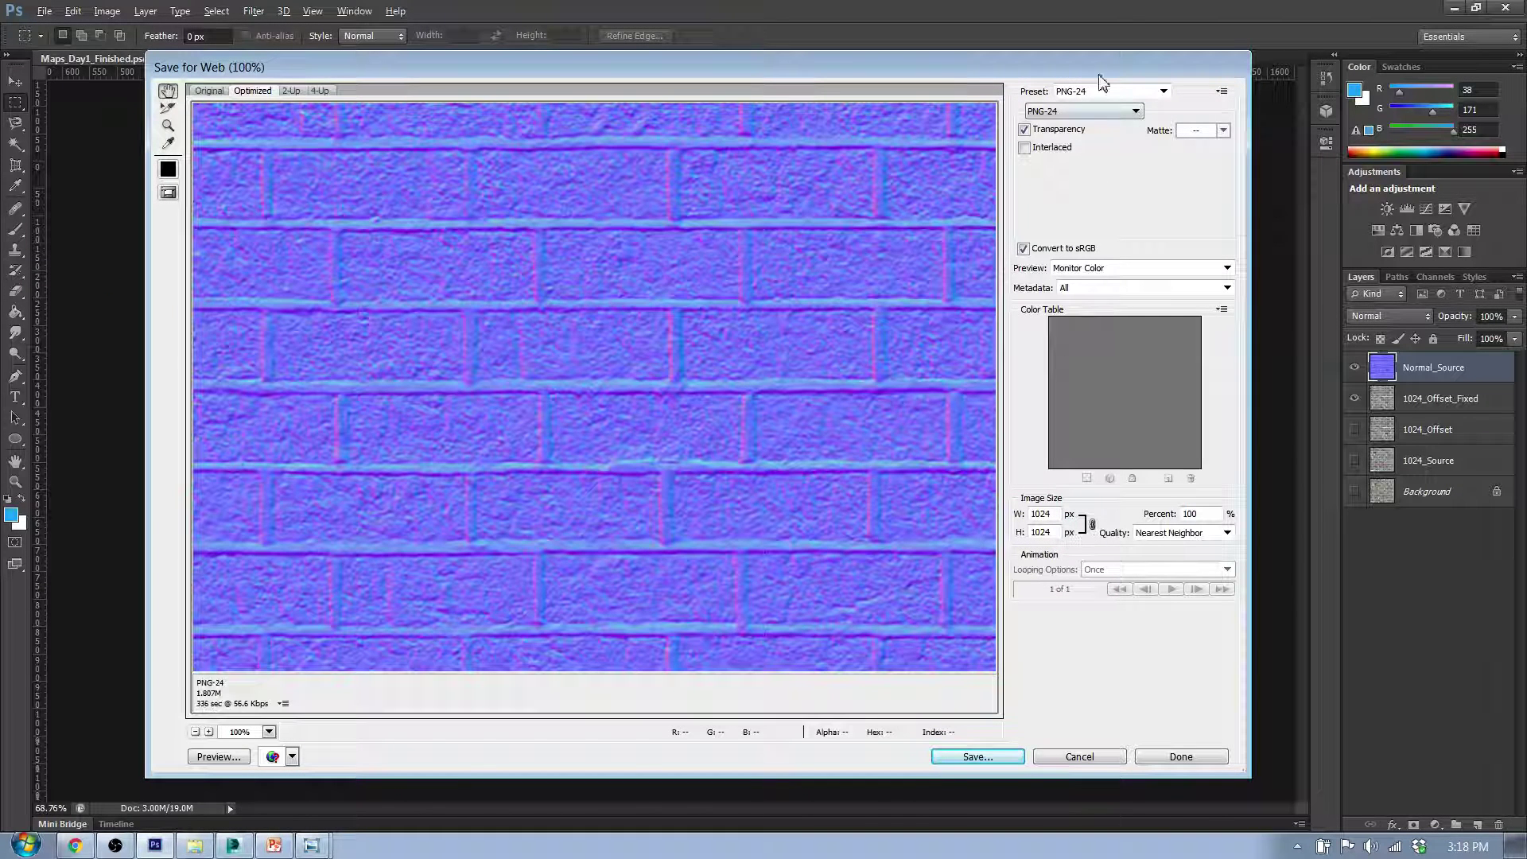
click(1003, 754)
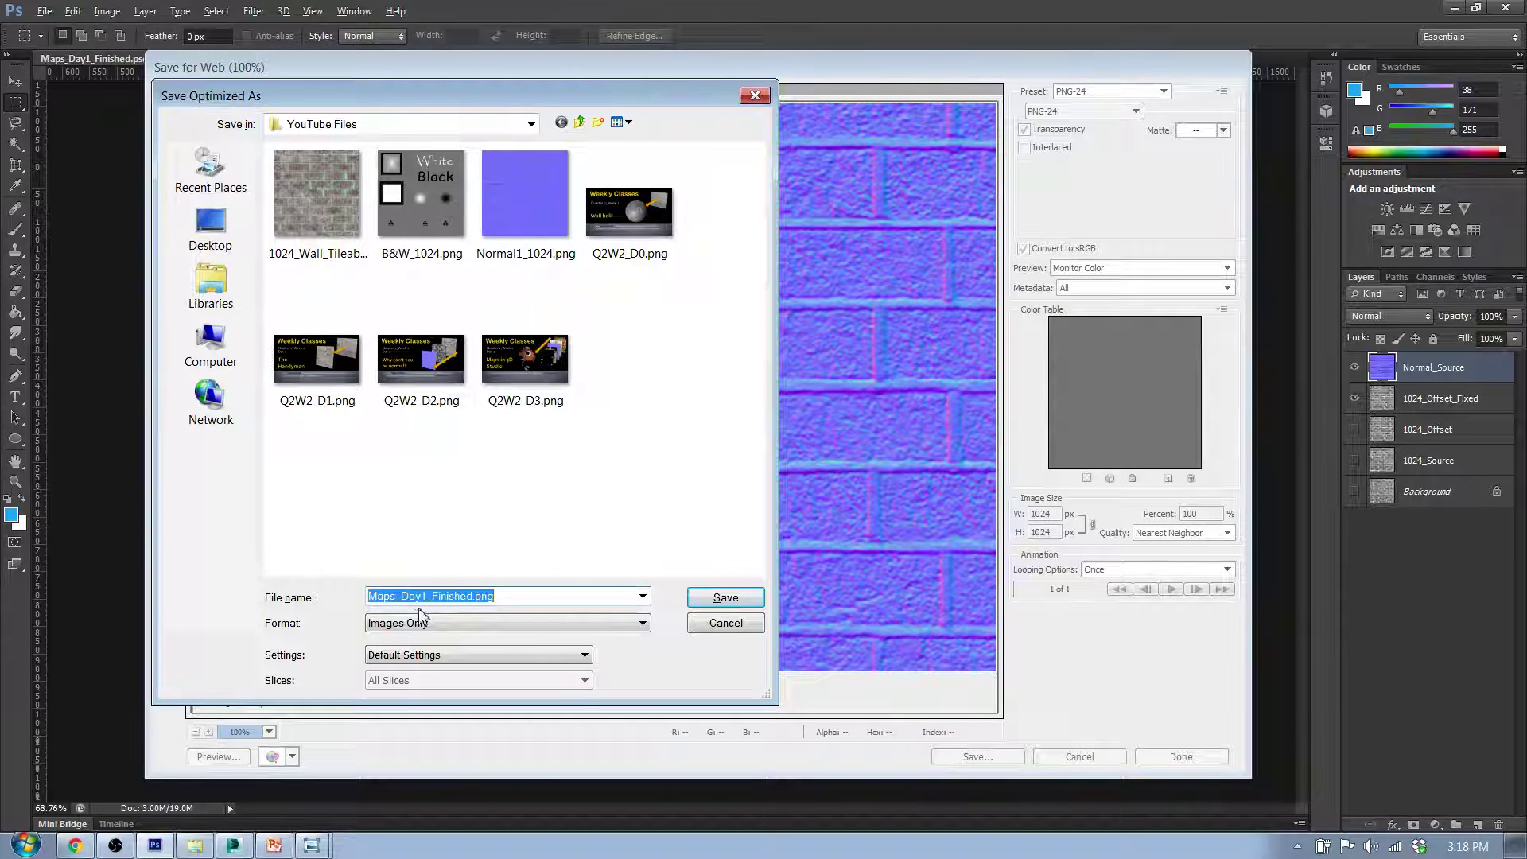
click(477, 596)
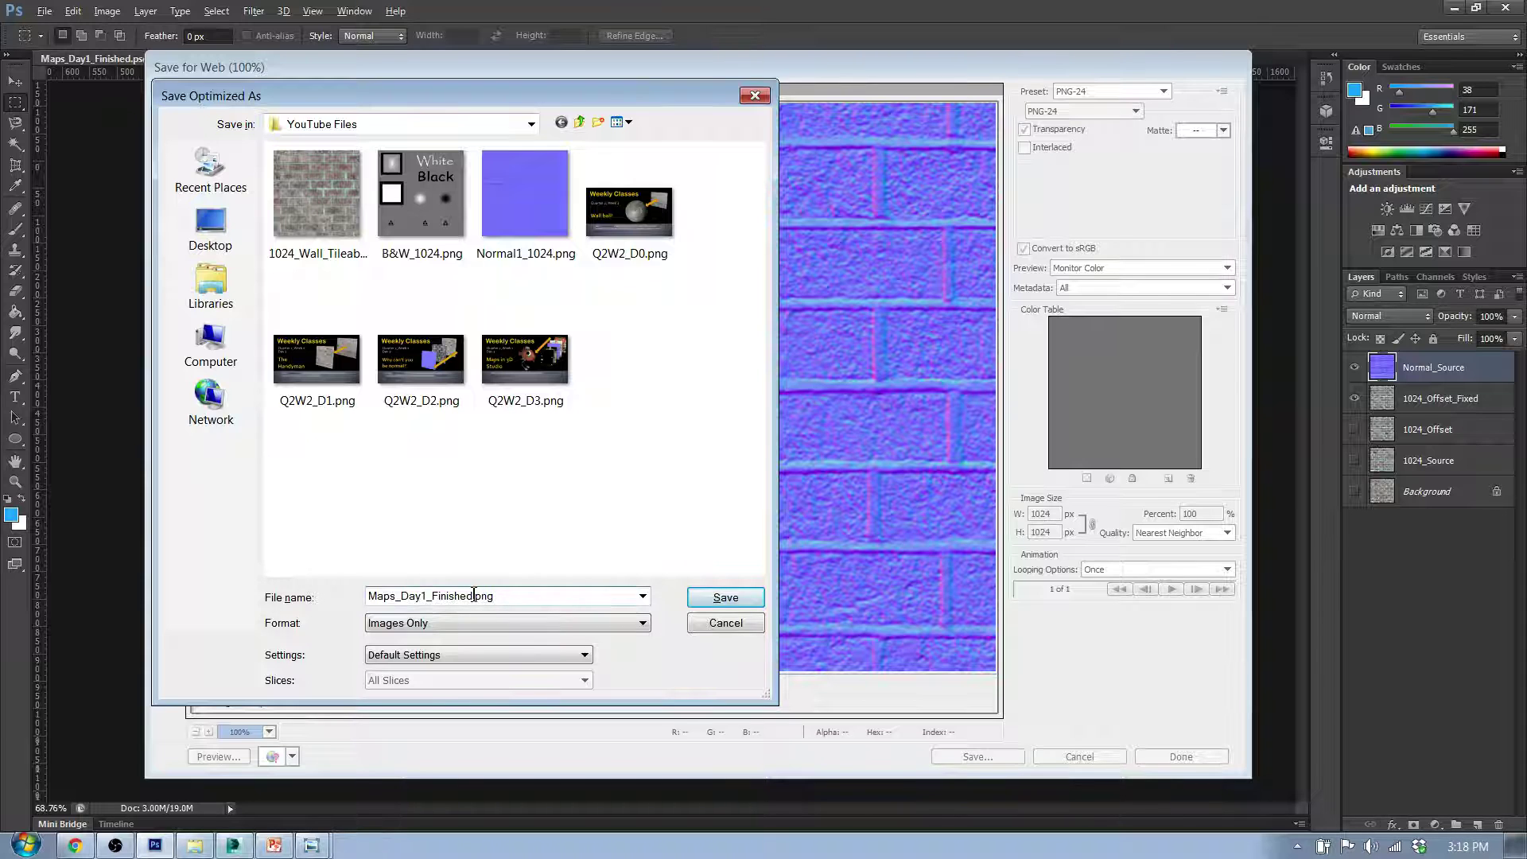
drag(475, 595, 282, 606)
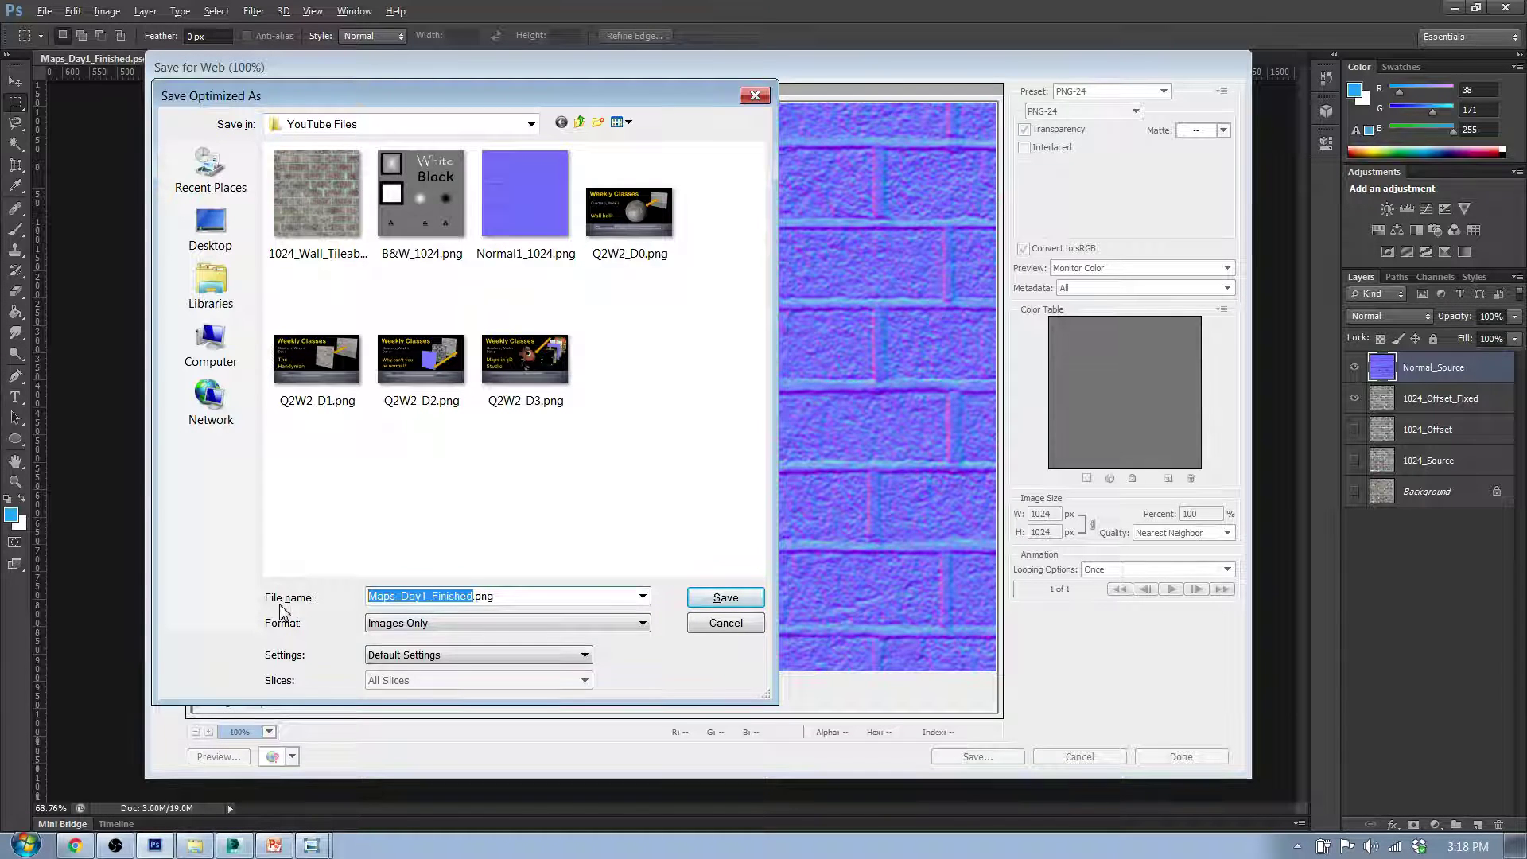
text(1024_W)
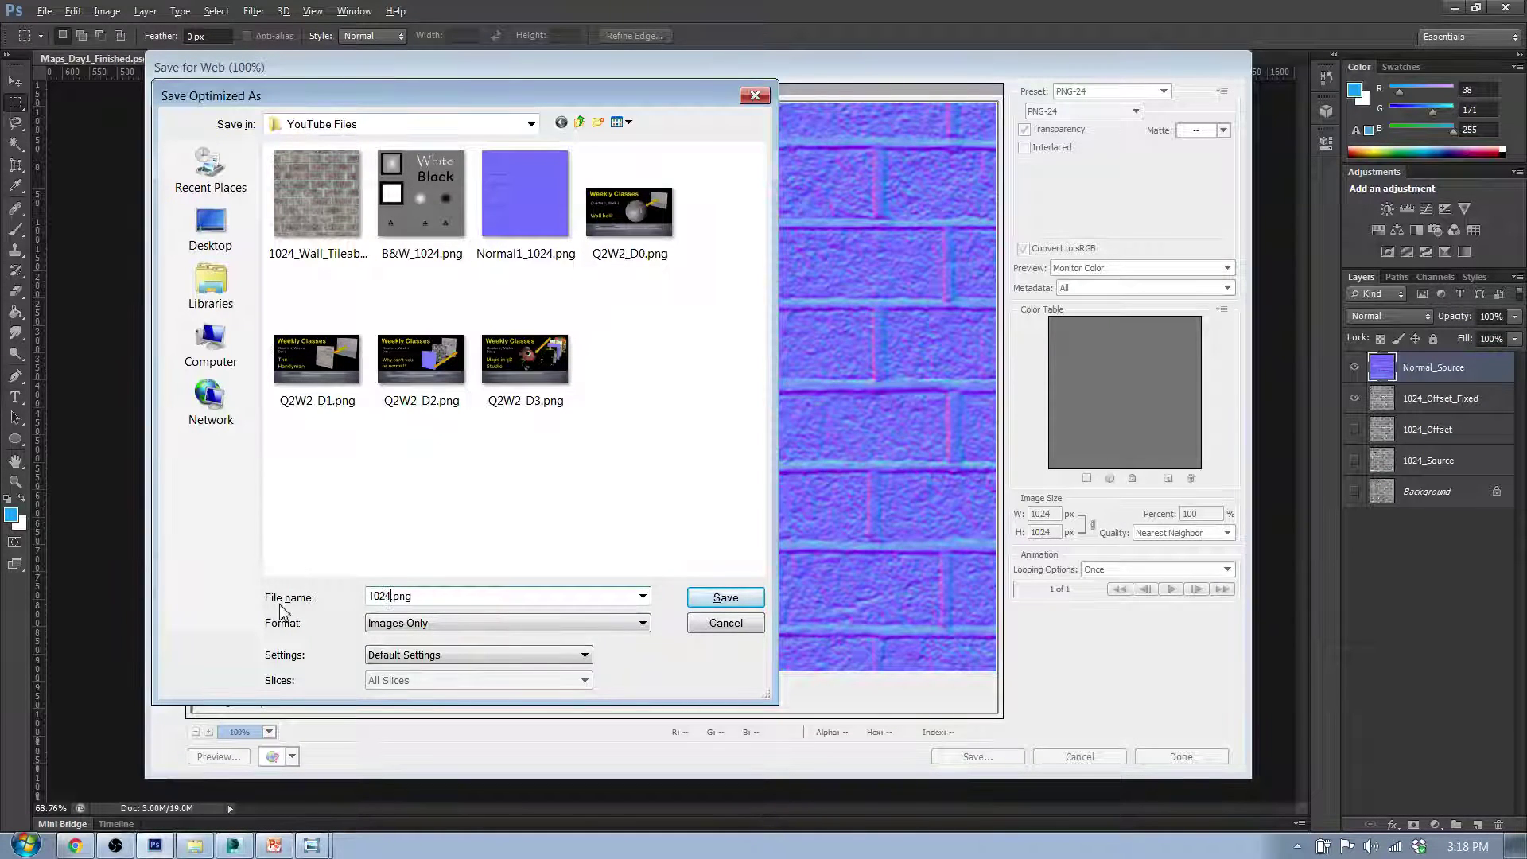
text(all_NOrmal)
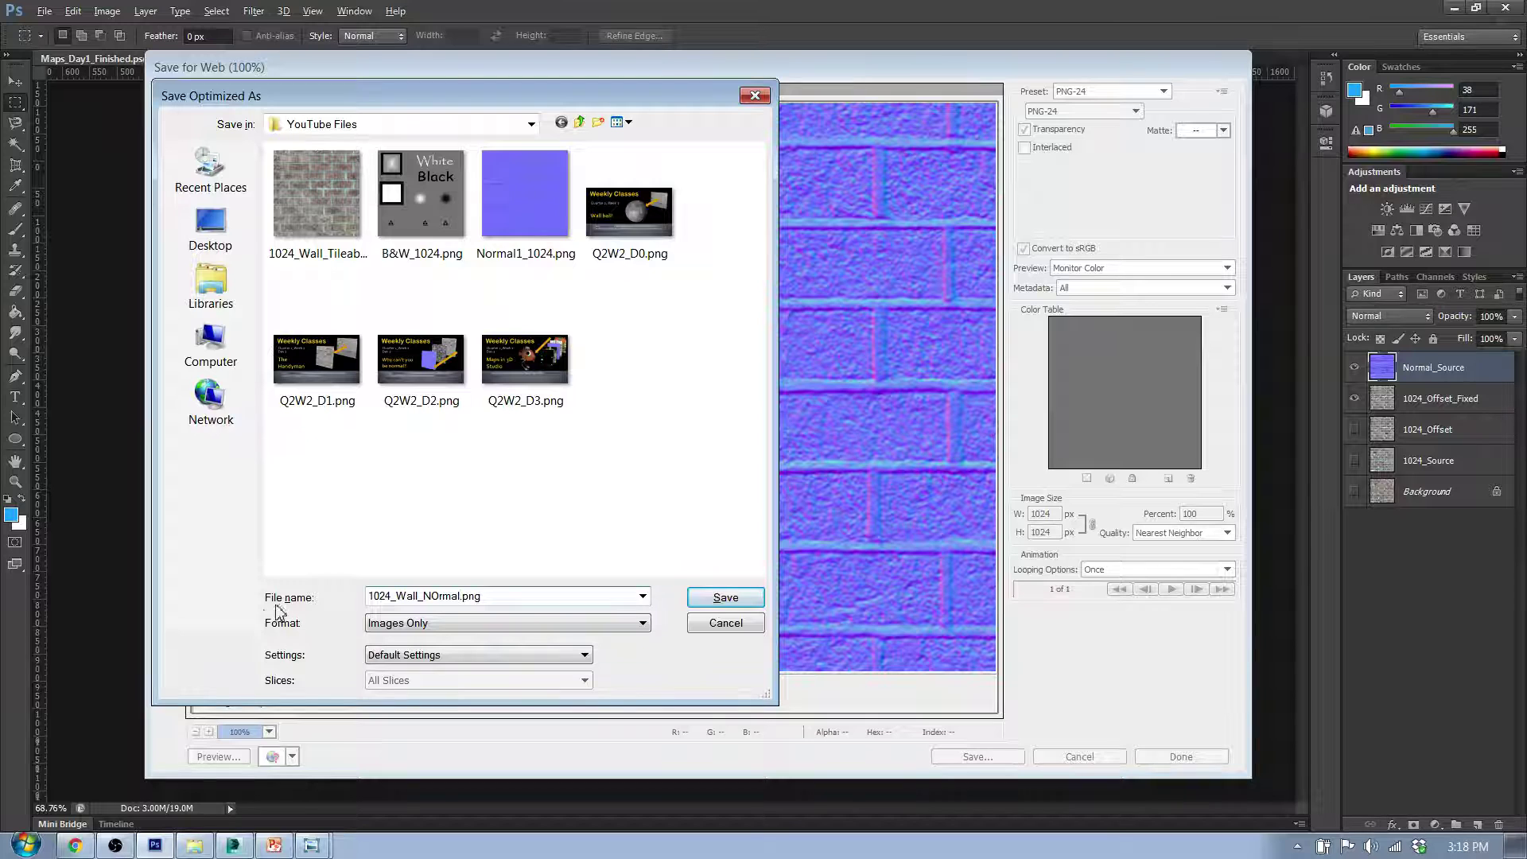
key(Left)
key(Left)
key(BackSpace)
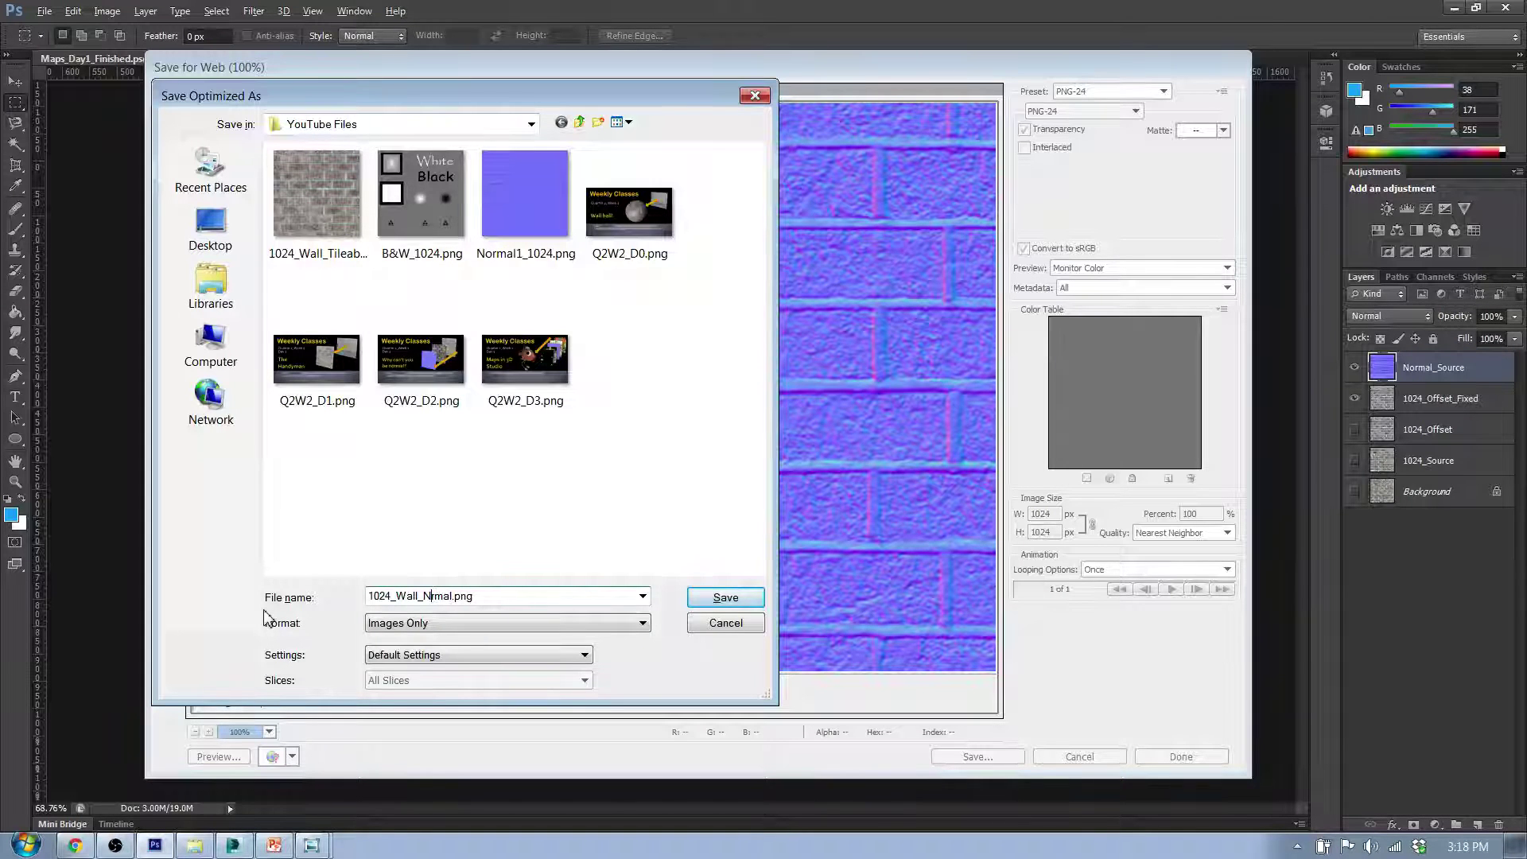
text(o)
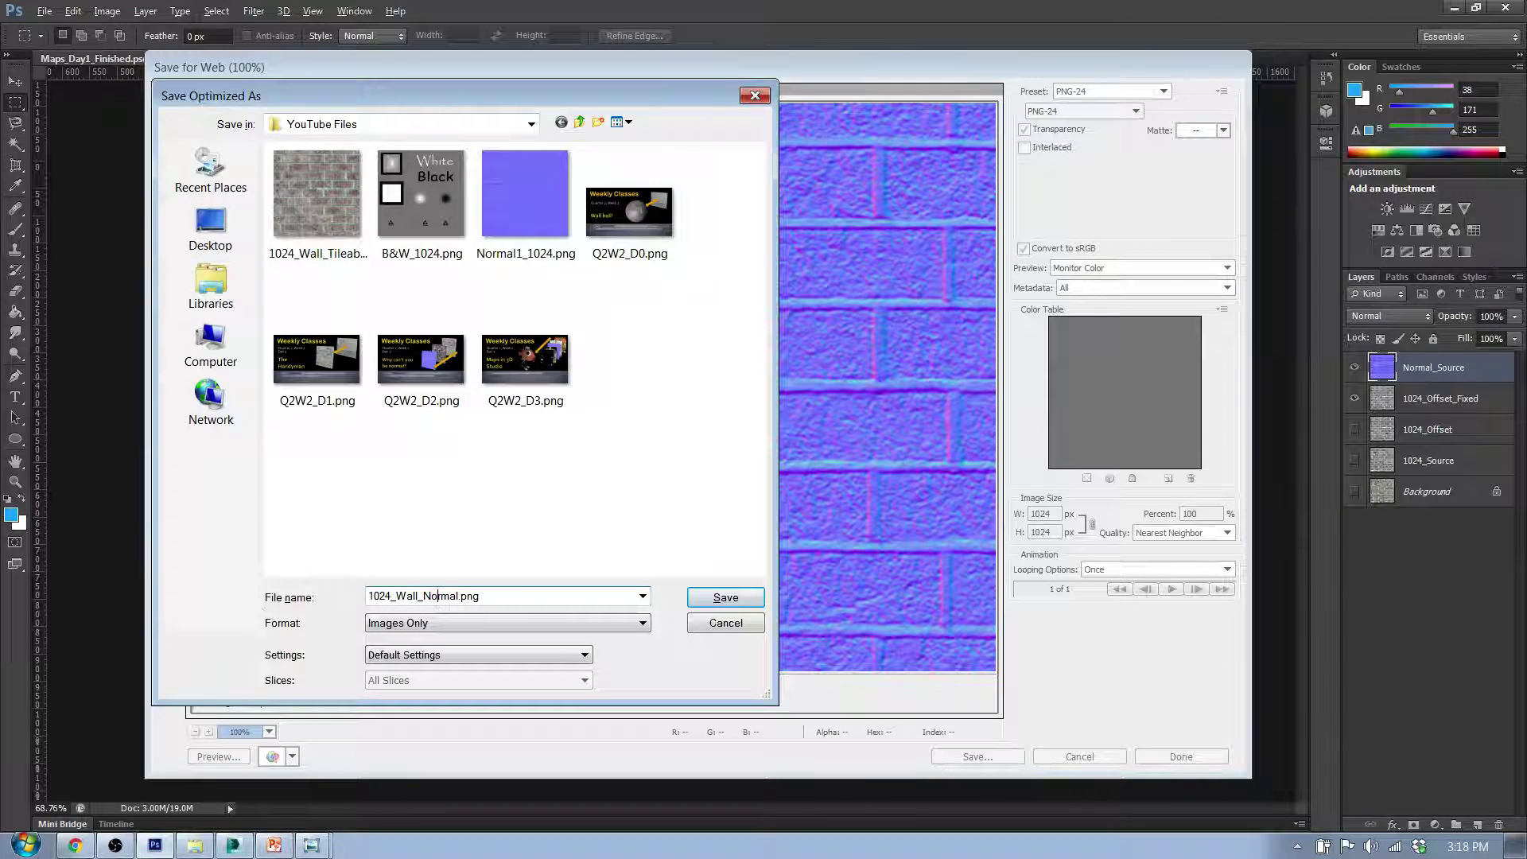
click(724, 598)
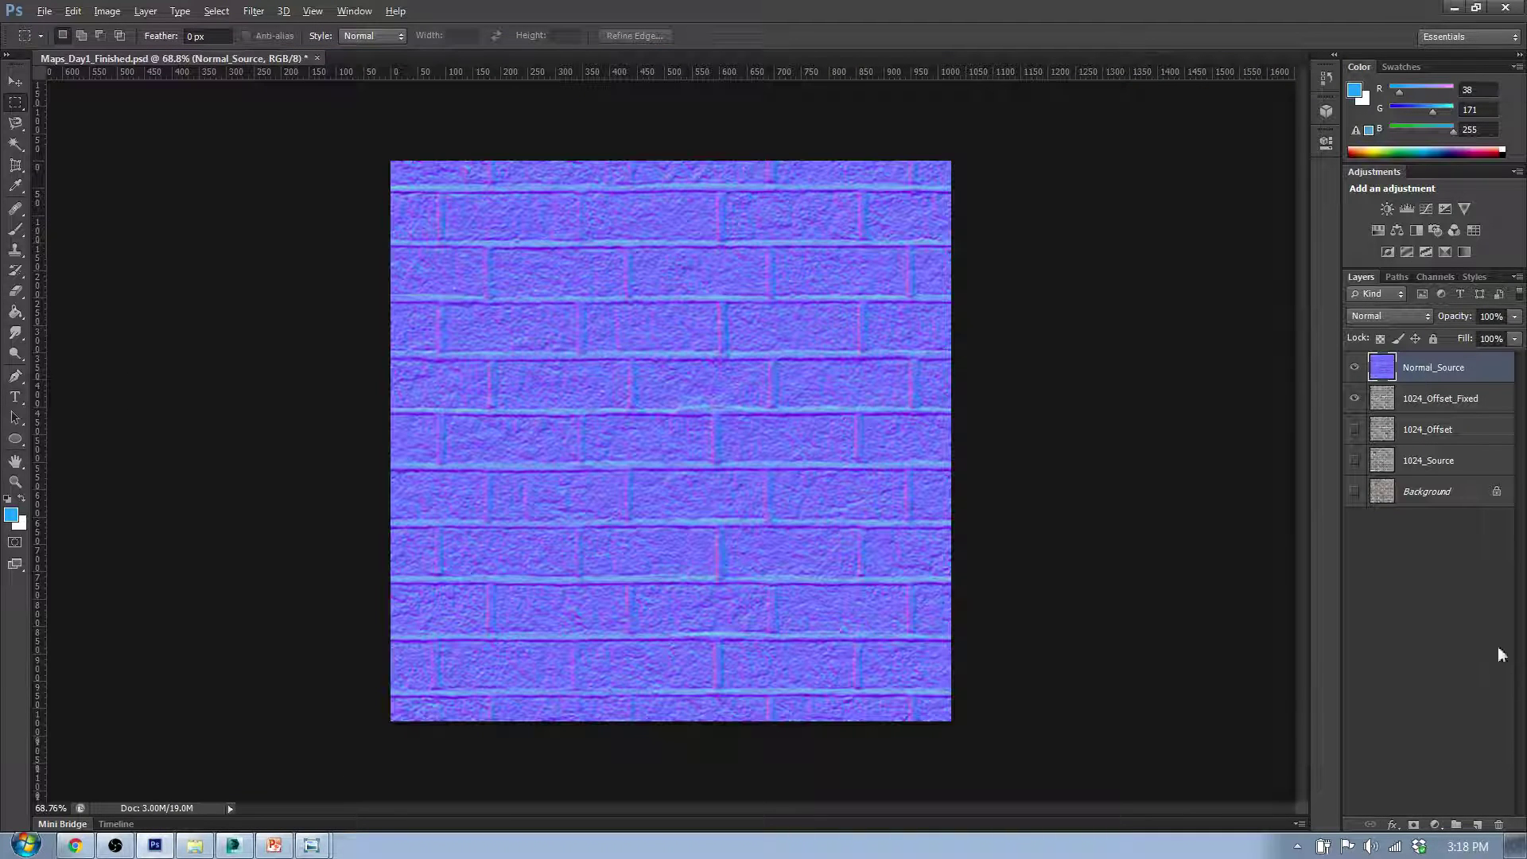
click(1447, 577)
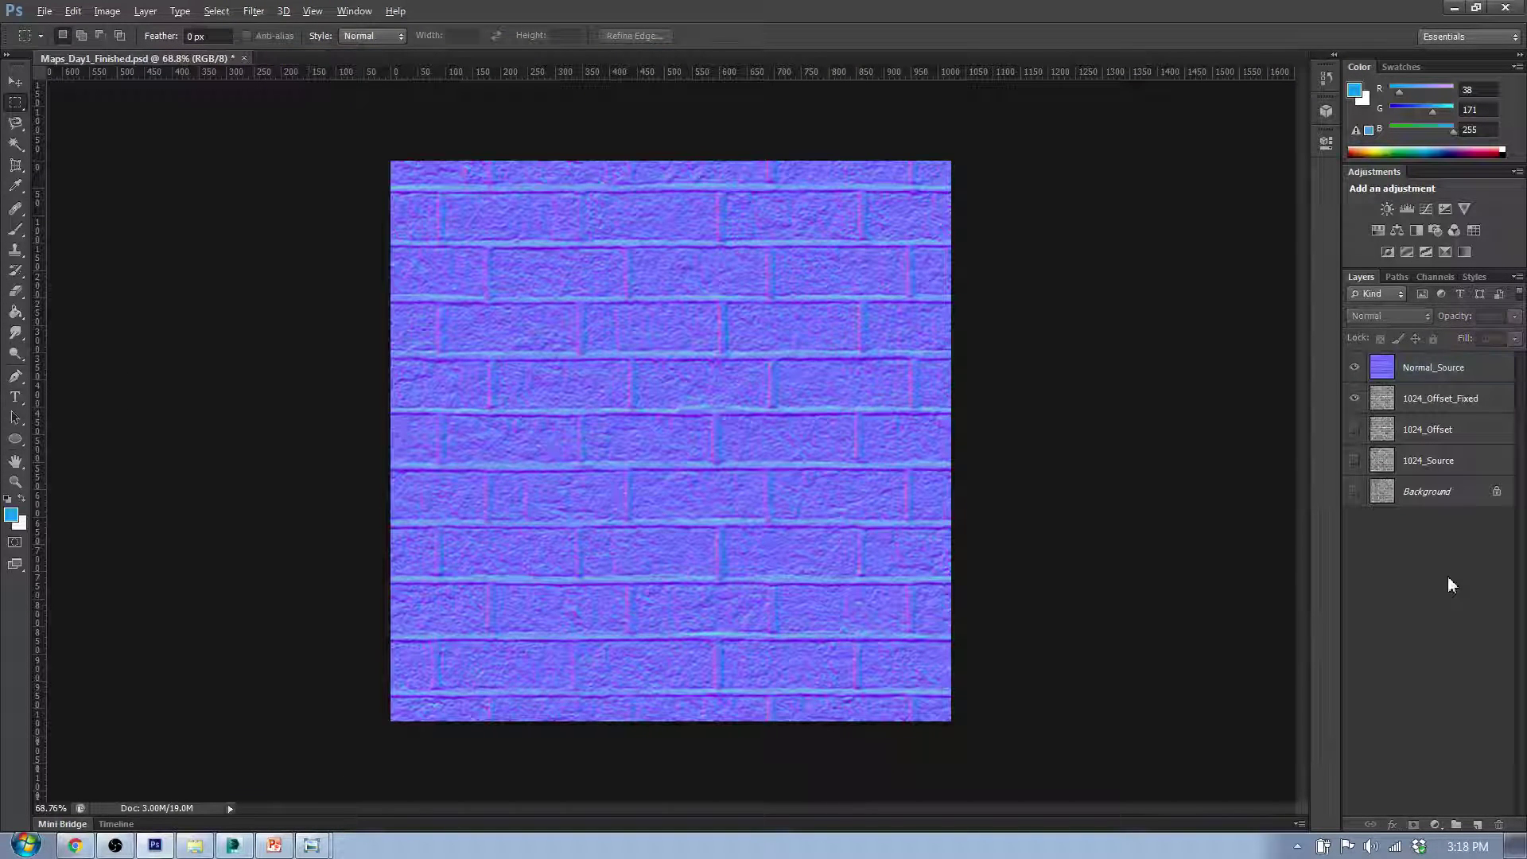